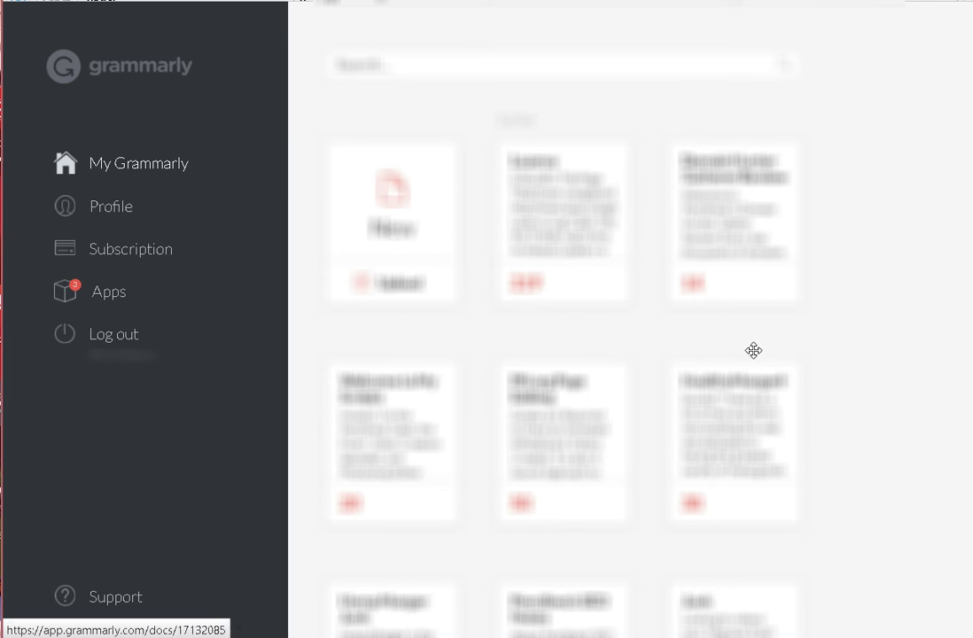
Step: Delete 'advertize' from the personal dictionary in the Profile settings
scroll(860, 339, "down", 3)
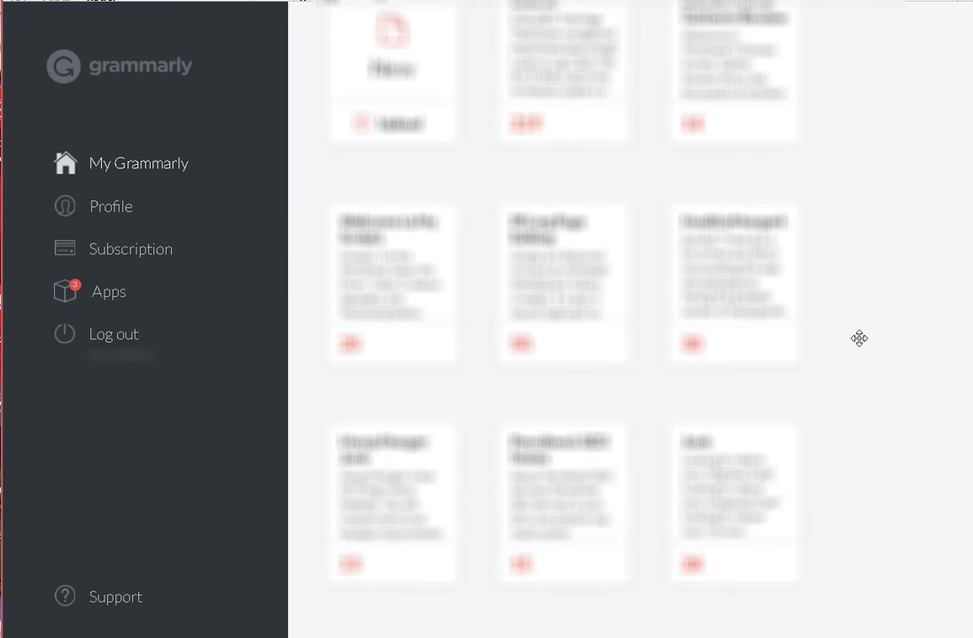
scroll(860, 339, "down", 15)
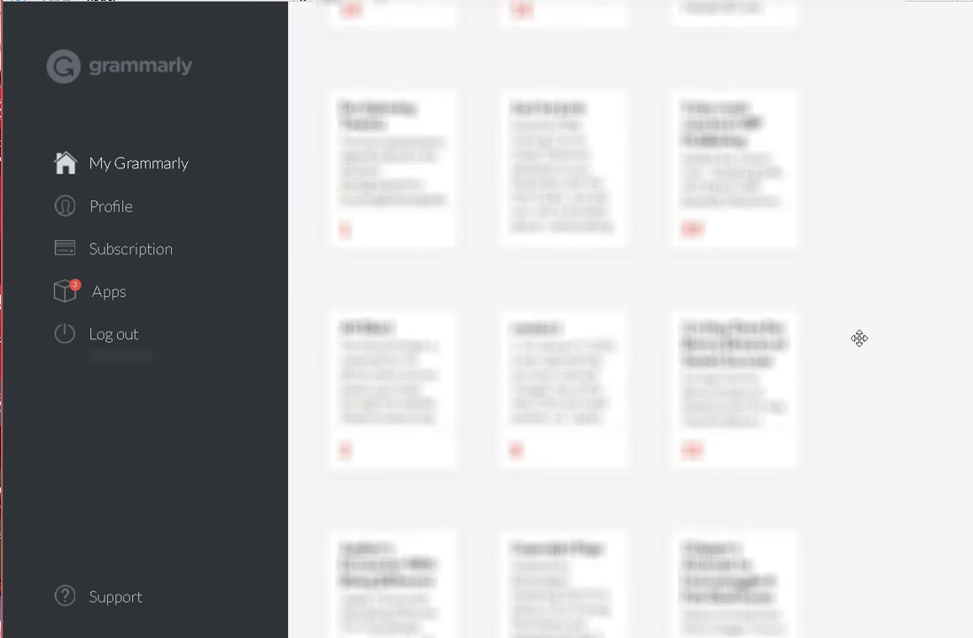
scroll(859, 339, "down", 20)
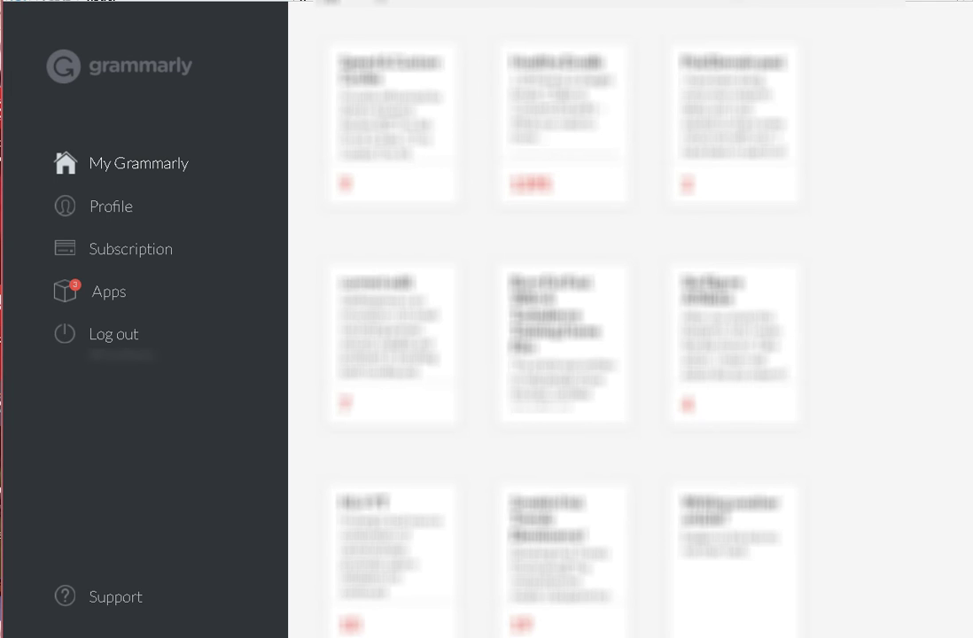
key("Home")
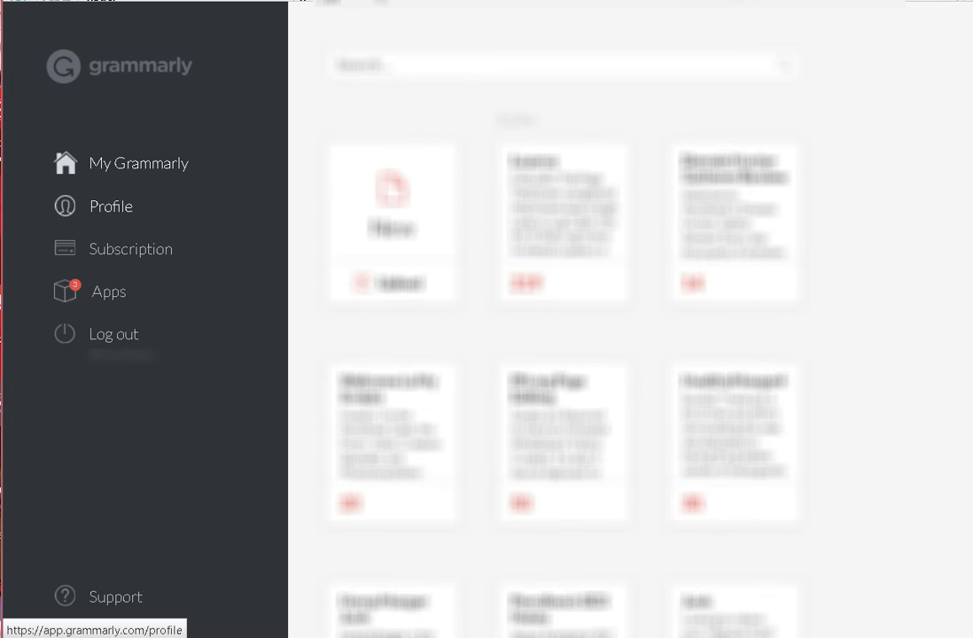
left_click(111, 206)
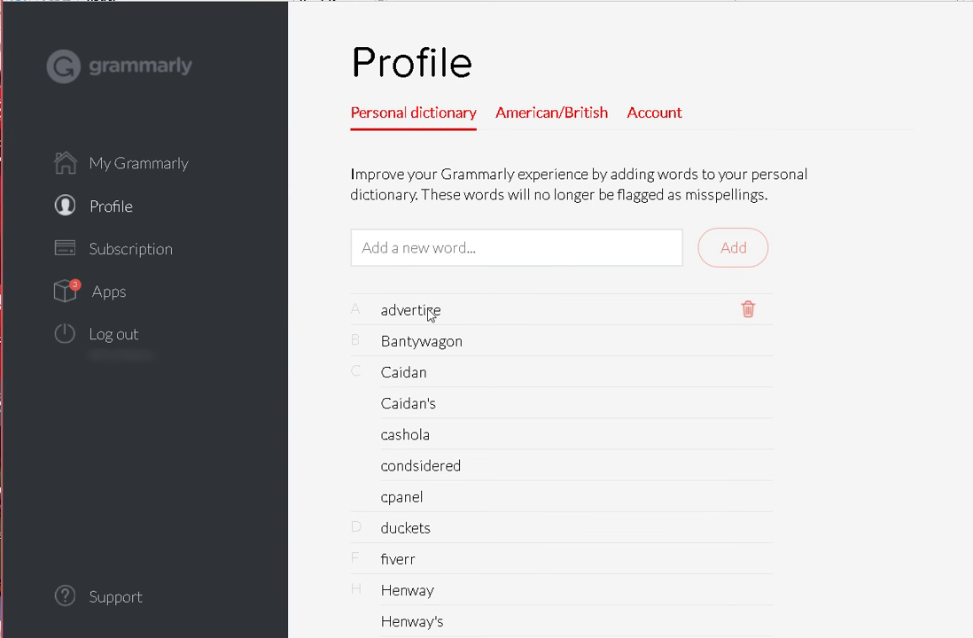
left_click(747, 310)
Step: Check the American/British writing language choices, leaving American English selected
scroll(570, 340, "down", 1)
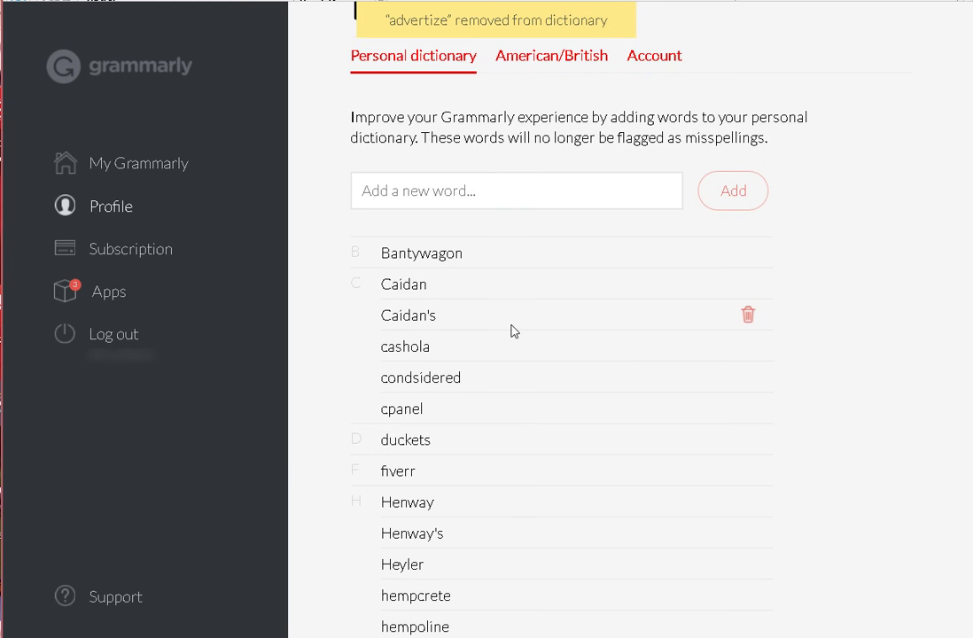
scroll(513, 330, "down", 1)
scroll(513, 331, "down", 5)
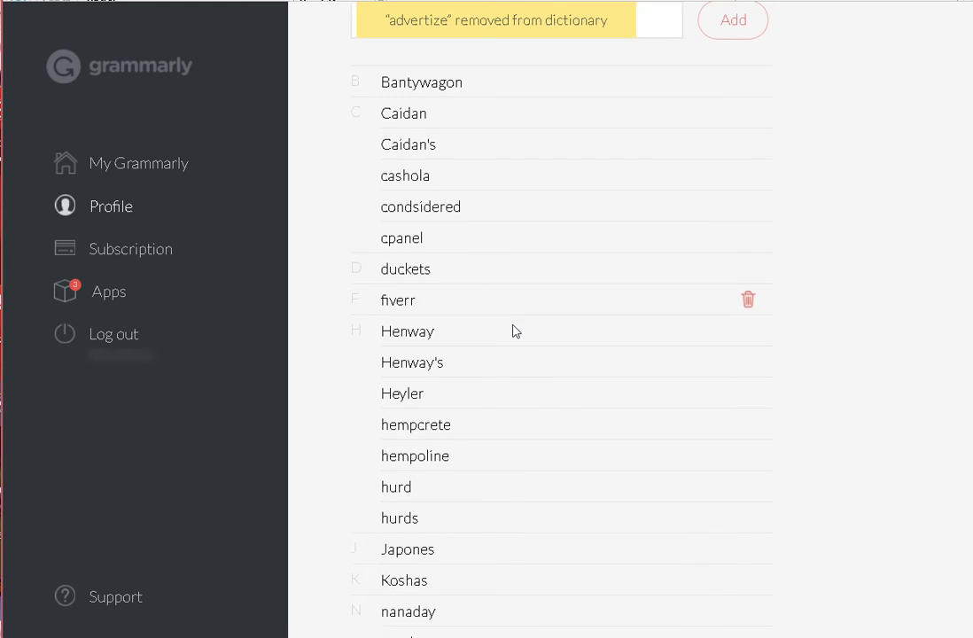
scroll(514, 330, "down", 5)
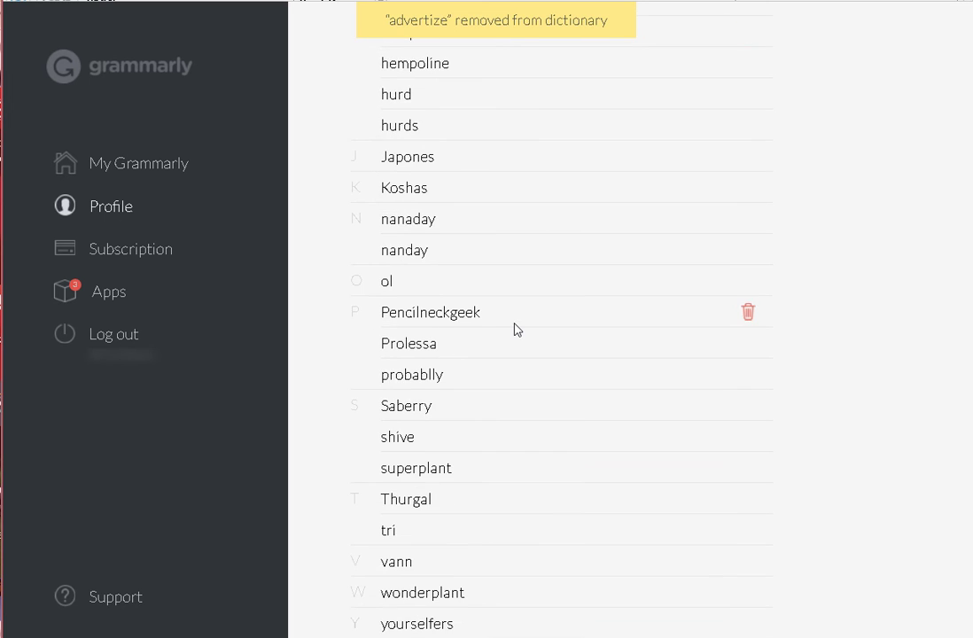
scroll(515, 330, "up", 12)
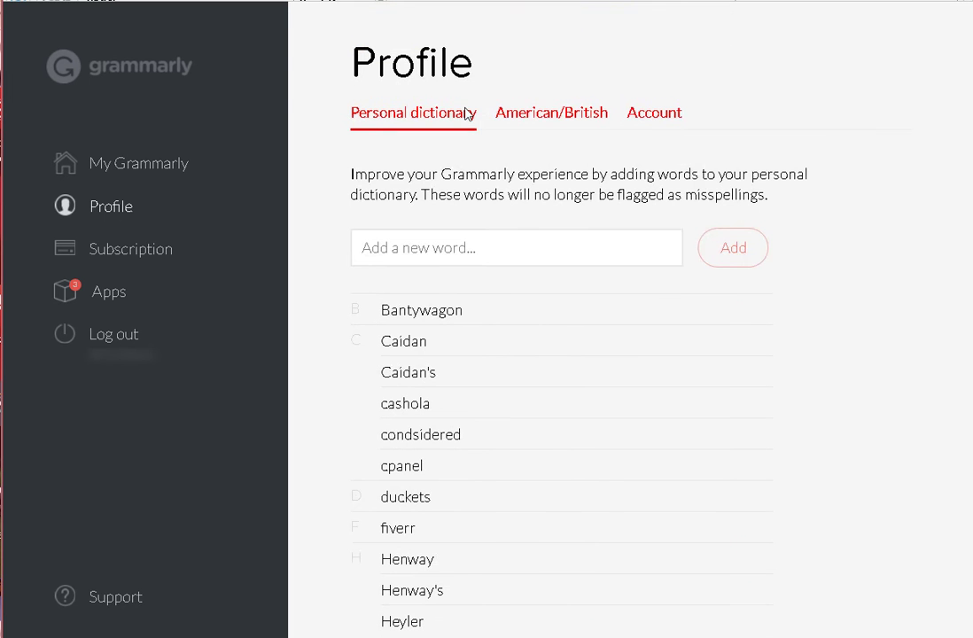
left_click(559, 121)
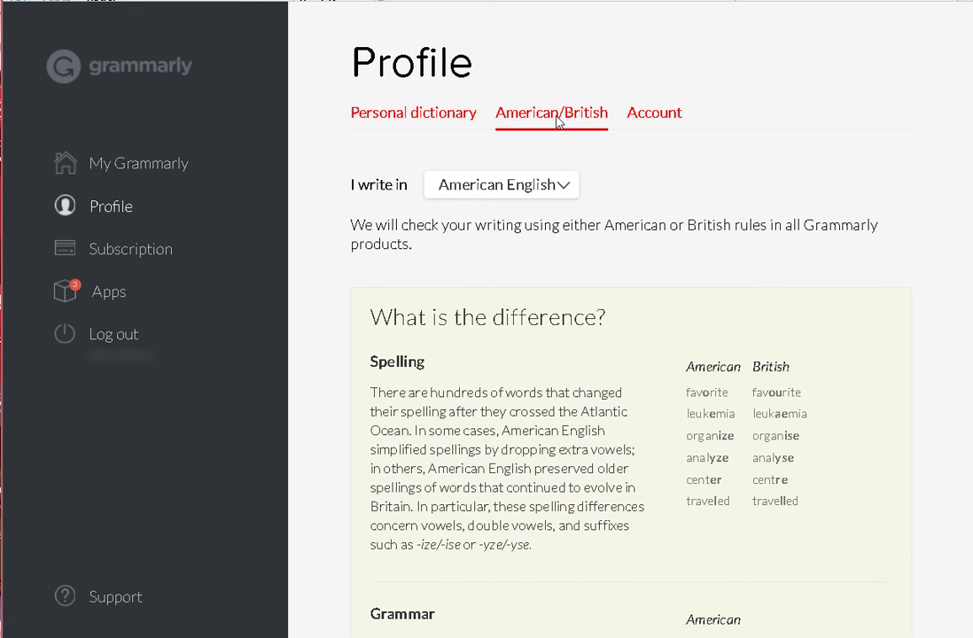
left_click(567, 186)
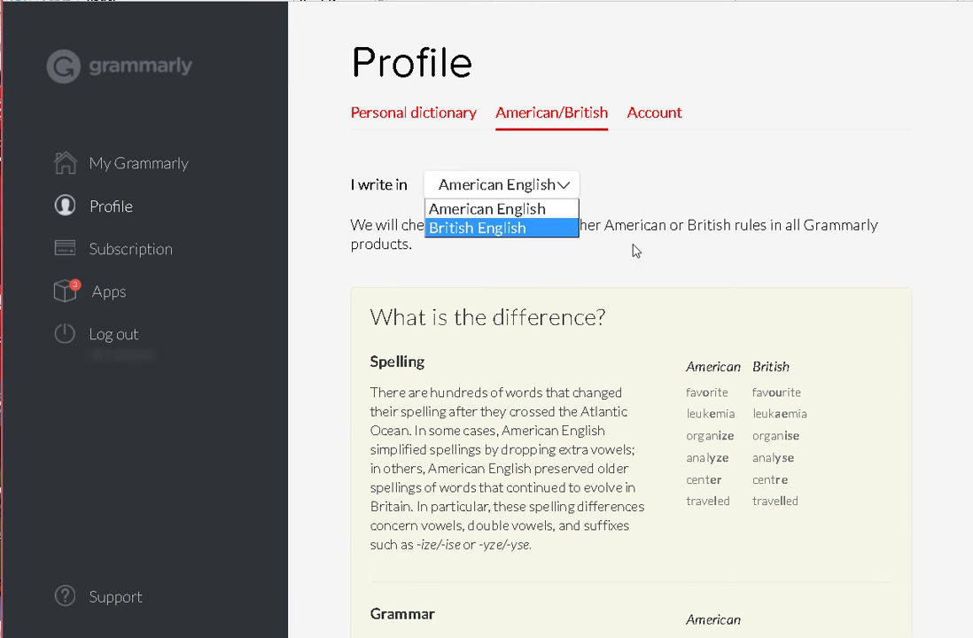
Step: View the Account tab with name, email, password-change and account-deletion options
scroll(634, 251, "down", 8)
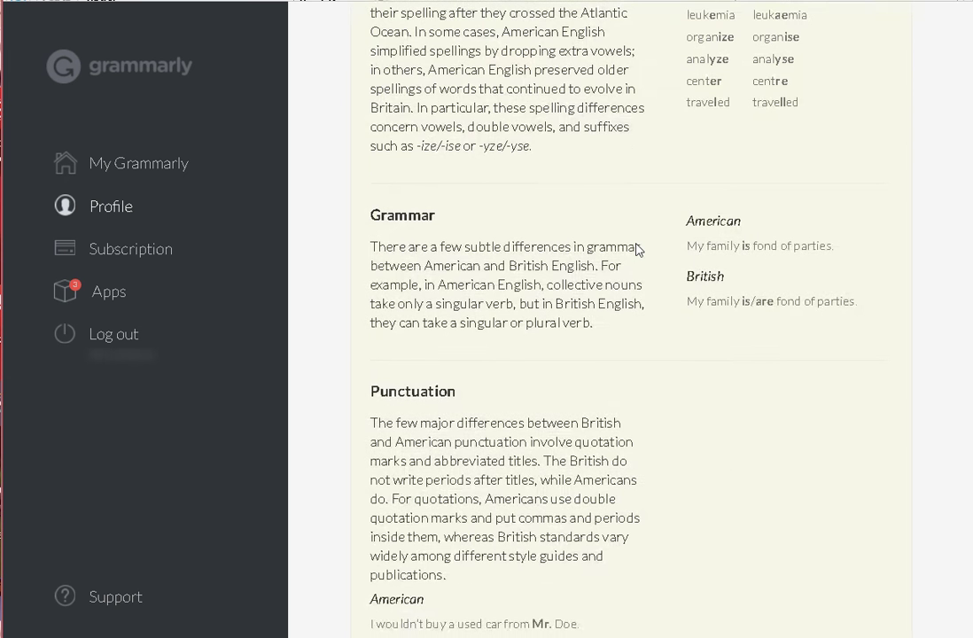
scroll(637, 250, "down", 3)
scroll(637, 249, "up", 10)
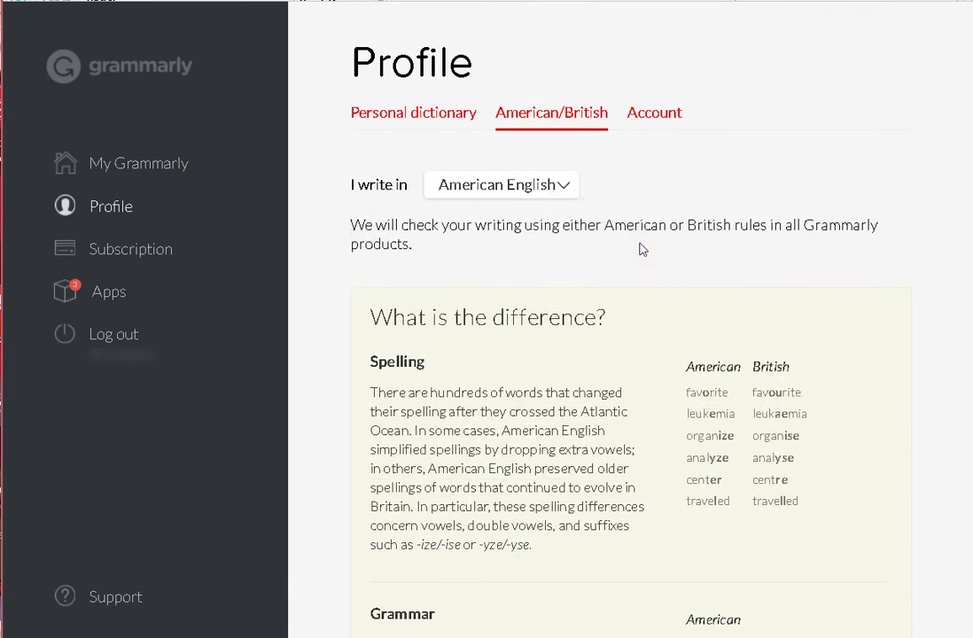
left_click(645, 118)
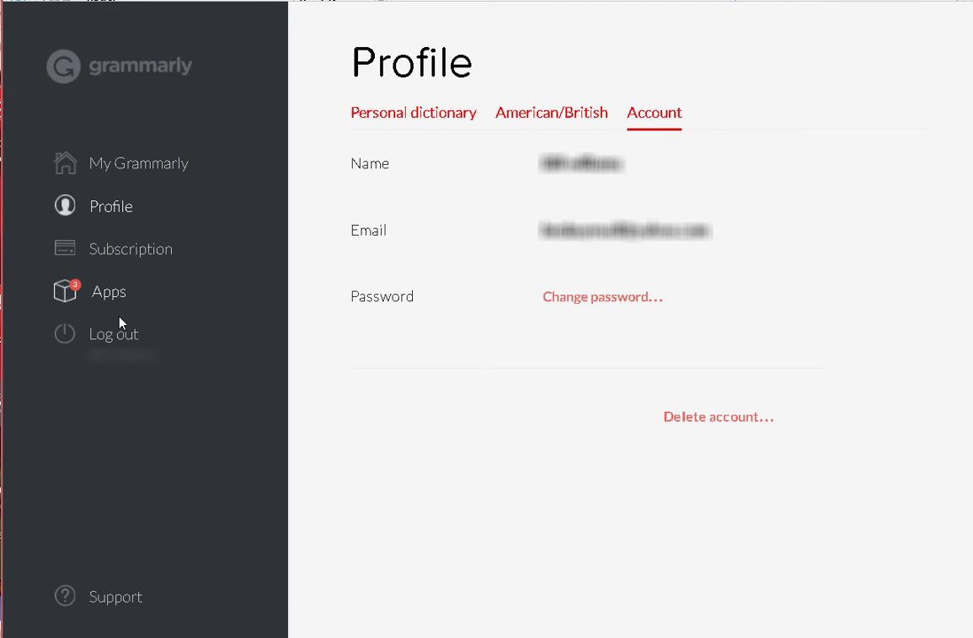
Step: Review the current Quarterly plan at $19.98/month, renewing August 17, 2016
left_click(111, 247)
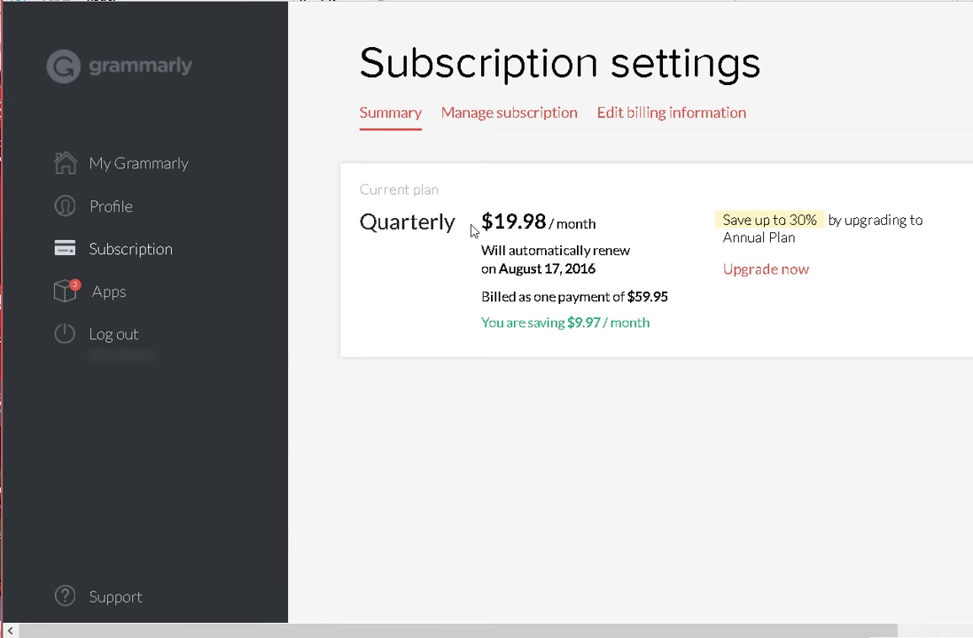
left_click_drag(481, 224, 596, 226)
left_click_drag(501, 271, 658, 310)
Step: Compare the other plans, noting Monthly at $29.95/month, then bring up the Apps page
left_click(510, 113)
scroll(510, 113, "down", 1)
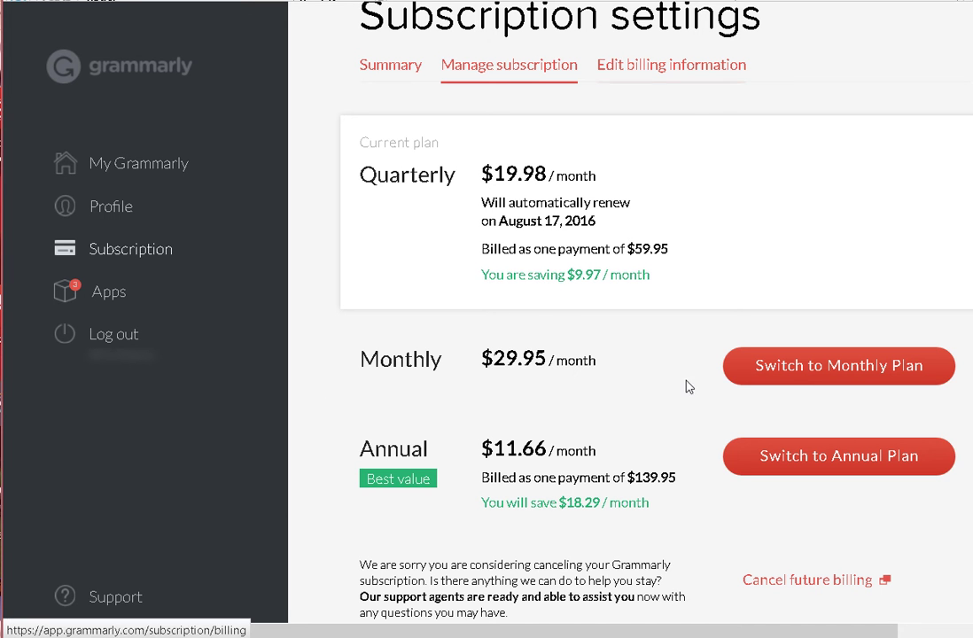
left_click_drag(505, 359, 610, 362)
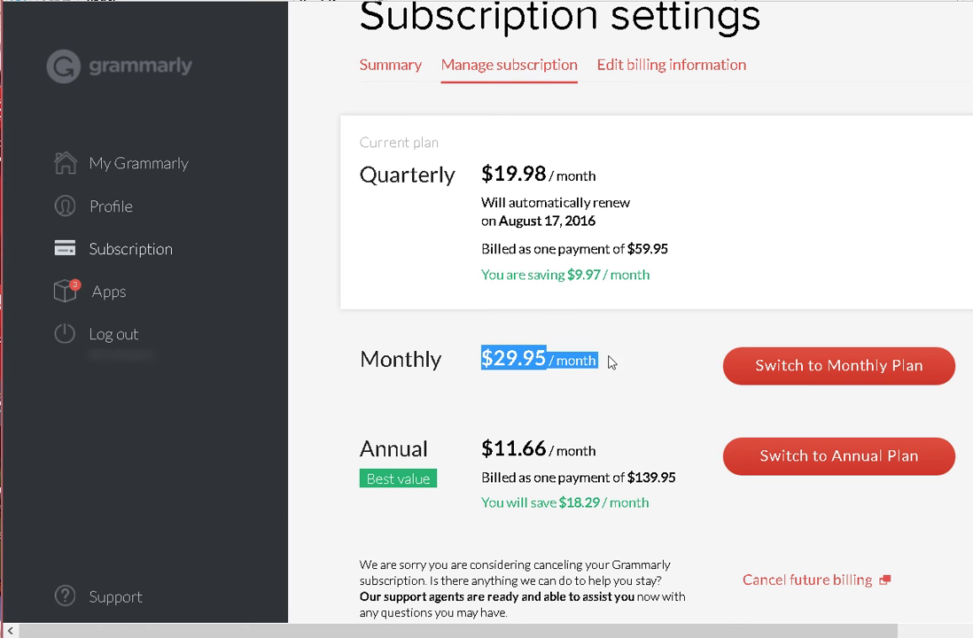
left_click(470, 359)
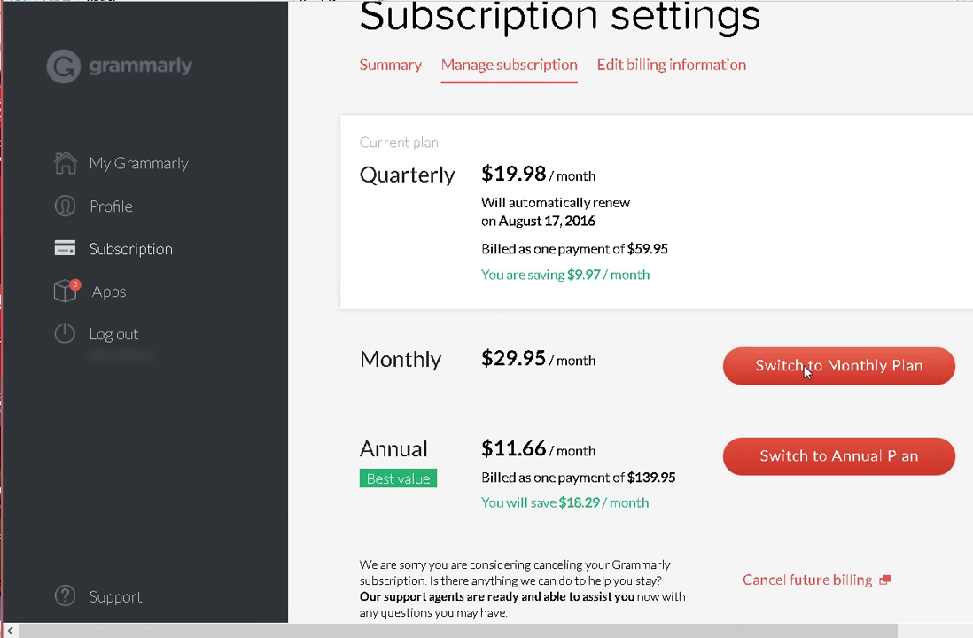
triple_click(615, 366)
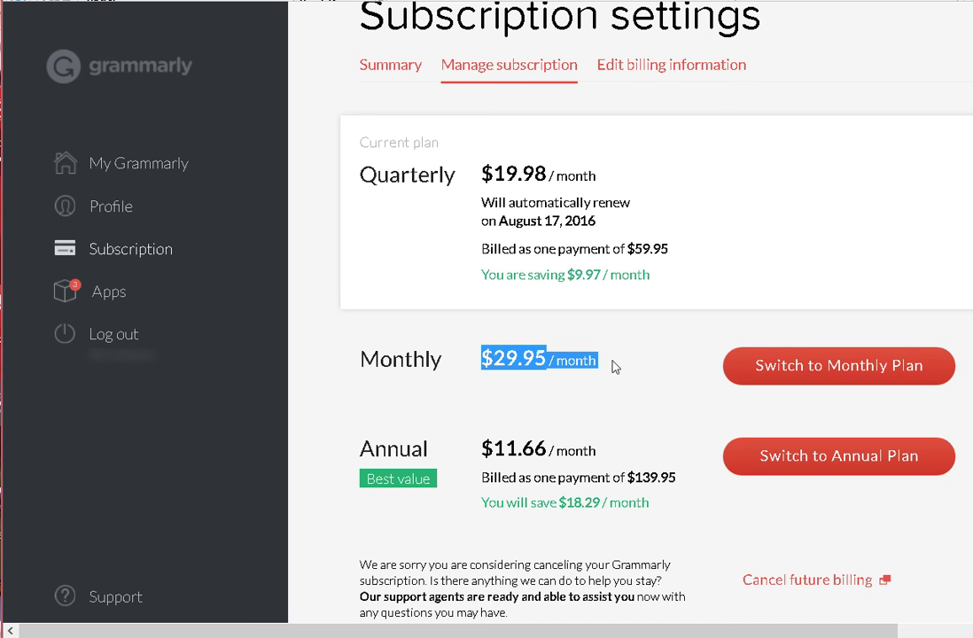
left_click(107, 298)
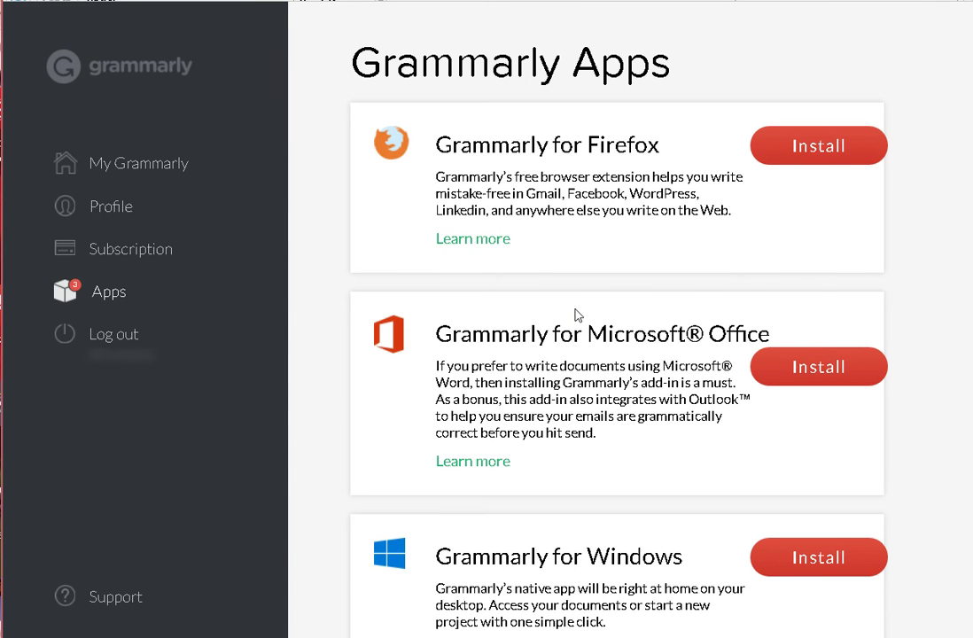
scroll(571, 301, "down", 1)
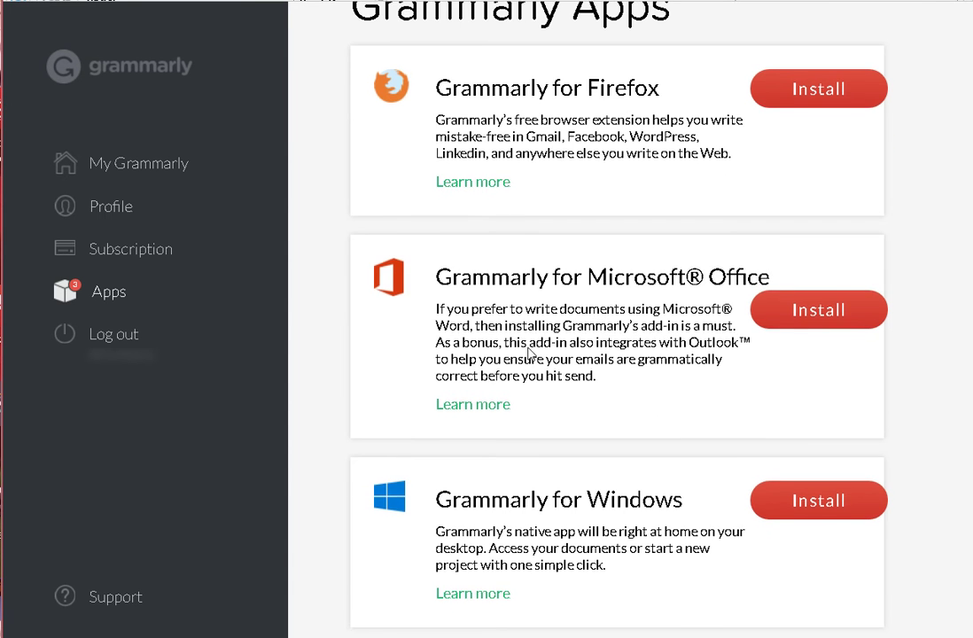
scroll(727, 597, "down", 1)
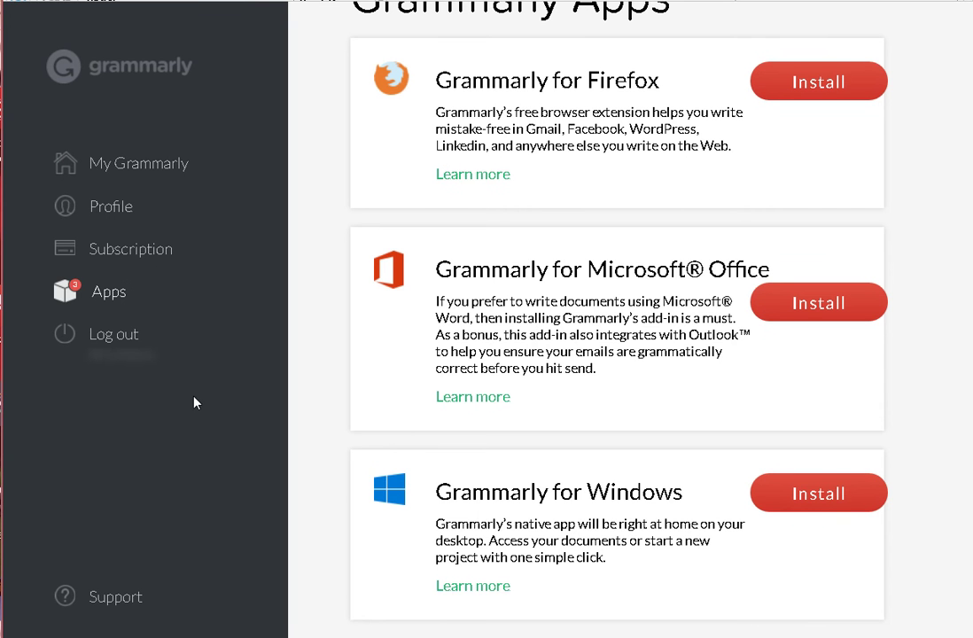
scroll(449, 416, "up", 1)
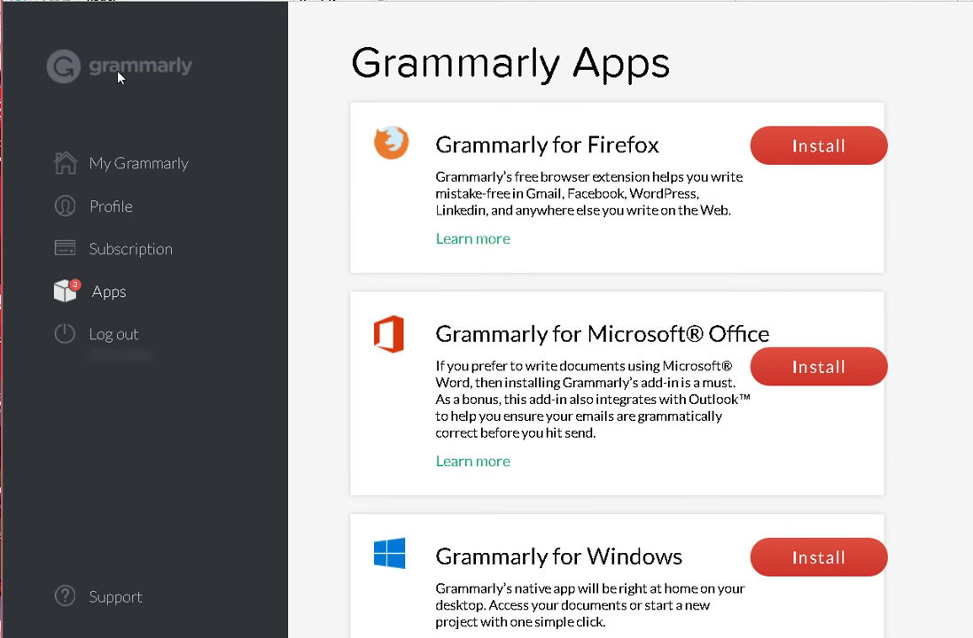
Step: Select and copy the iWriter article from the Proofreading paragraph through the Conclusion
left_click(118, 142)
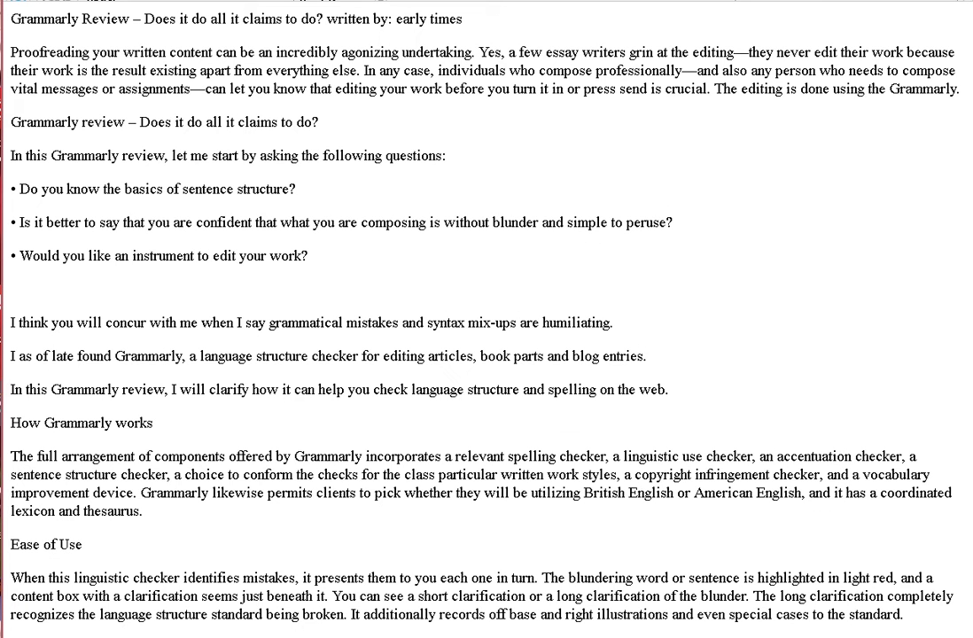
left_click_drag(11, 19, 130, 29)
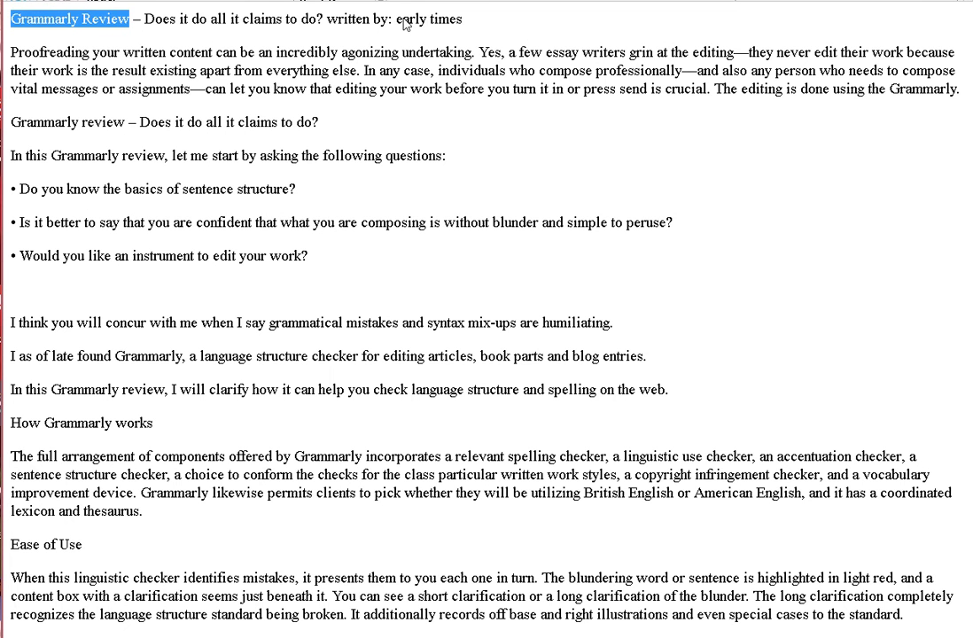
left_click_drag(393, 19, 509, 32)
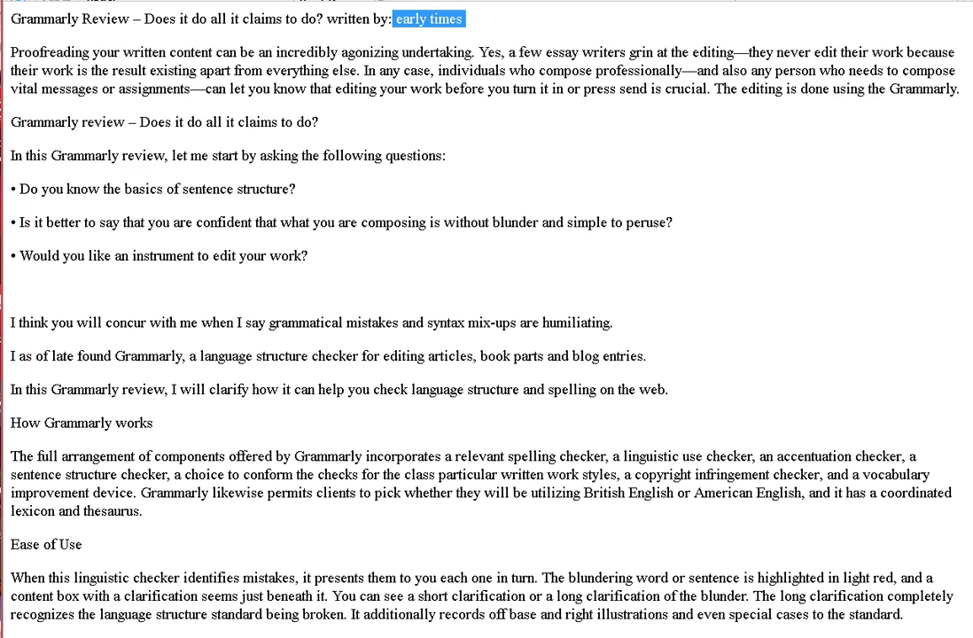
left_click_drag(11, 51, 277, 550)
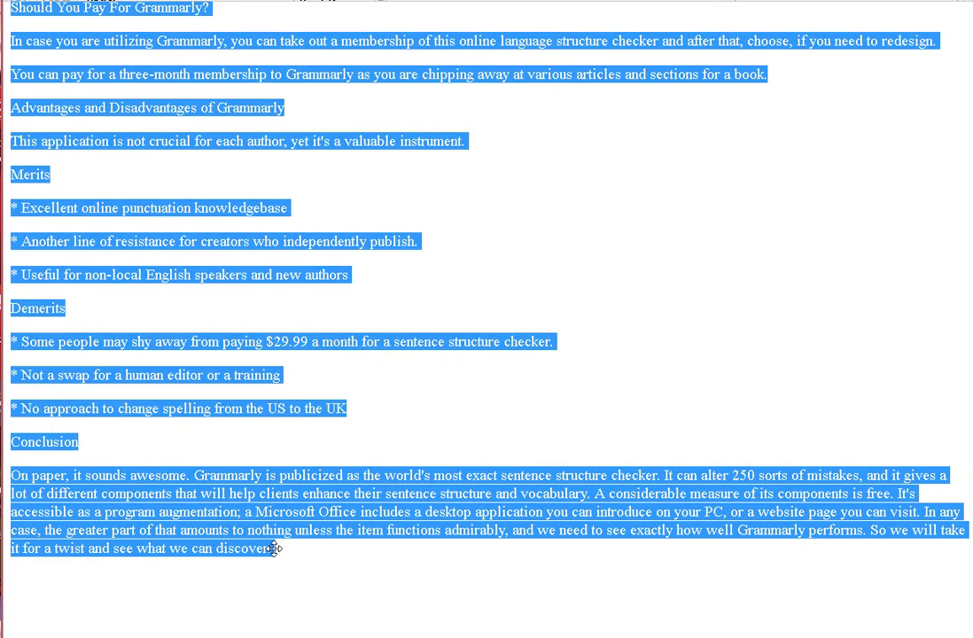
right_click(208, 67)
left_click(257, 80)
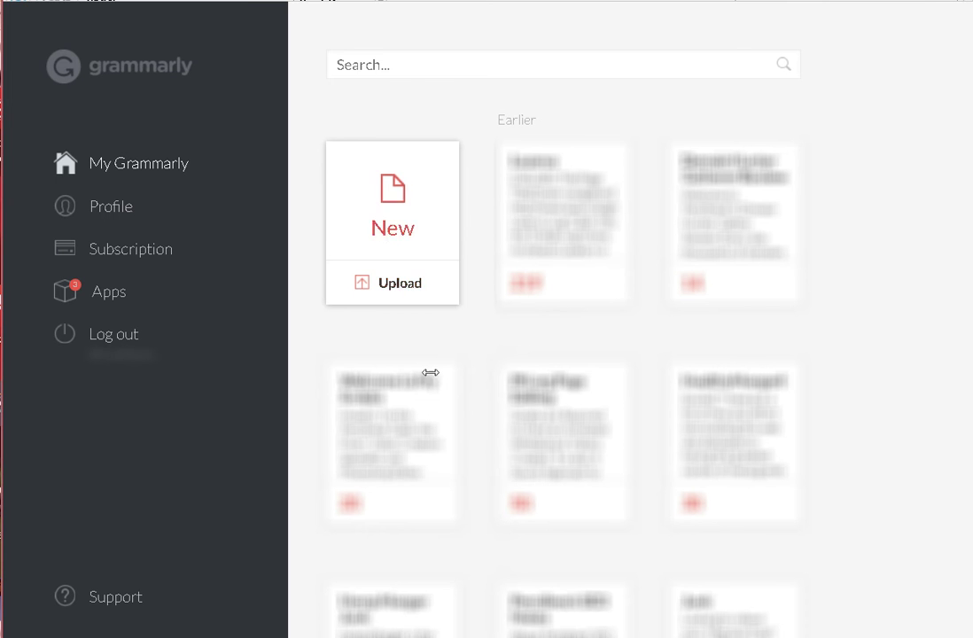
Step: Create a new document titled 'Grammarly Review and Demo', fixing the 'Deom' typo
left_click(393, 201)
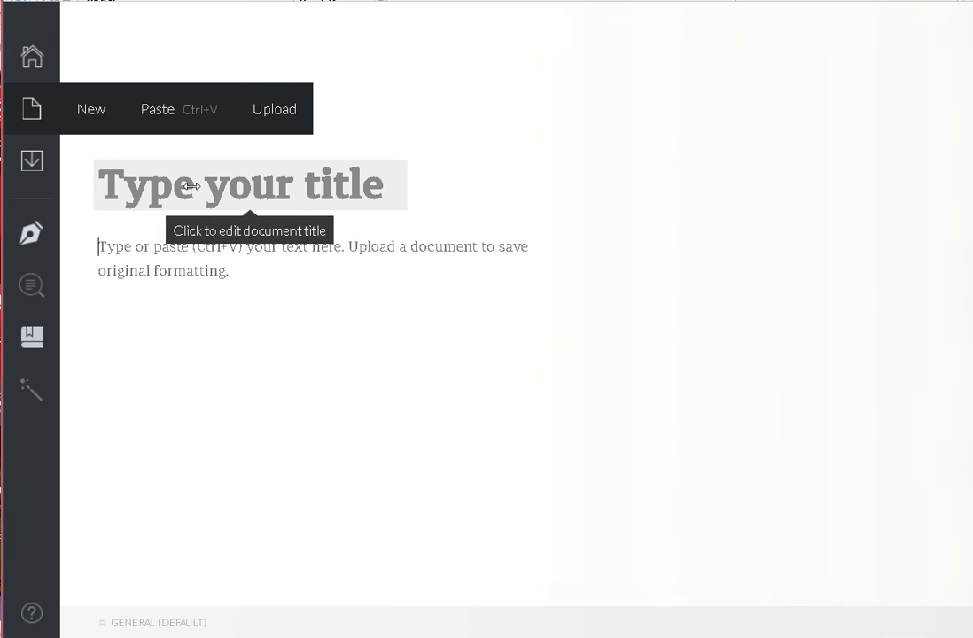
type("Gramma")
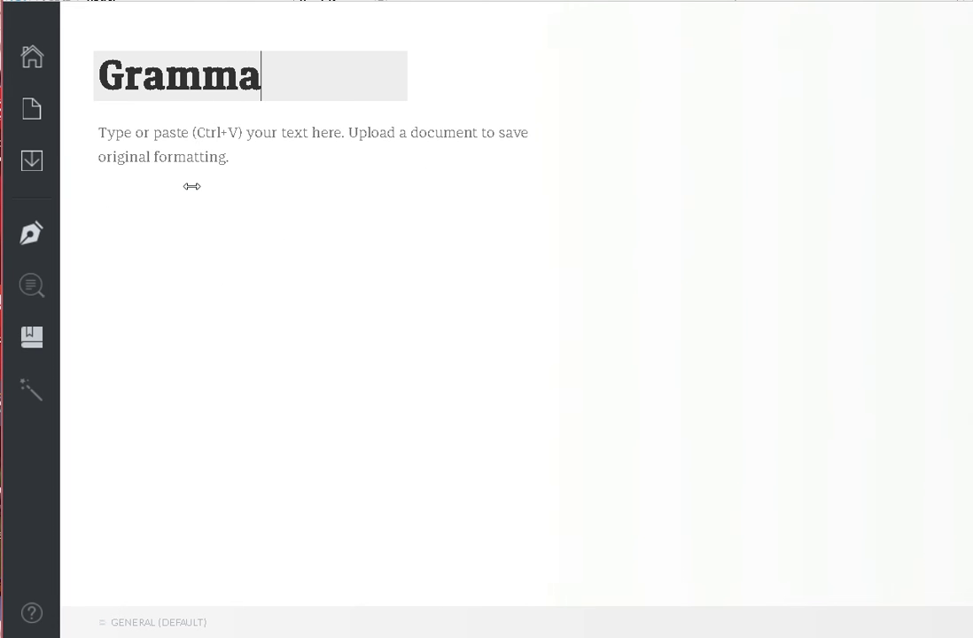
type("r")
type("ly")
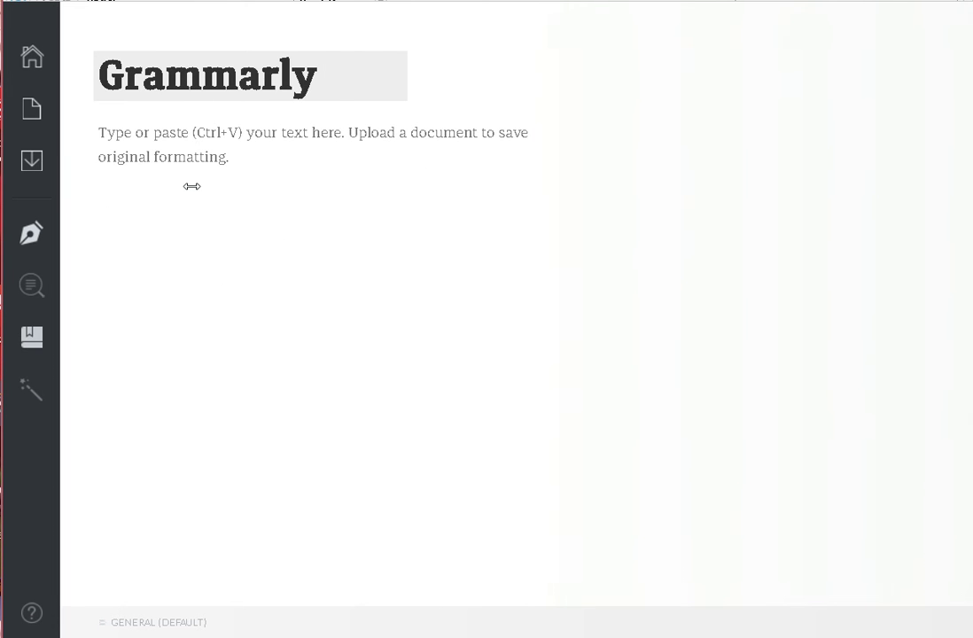
type(" Review an")
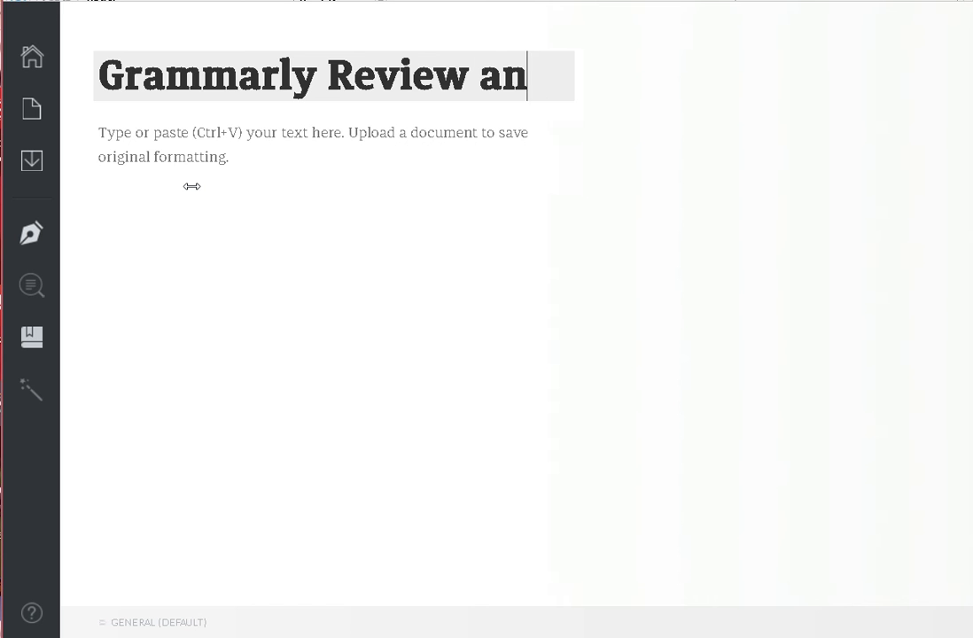
type("d Deom")
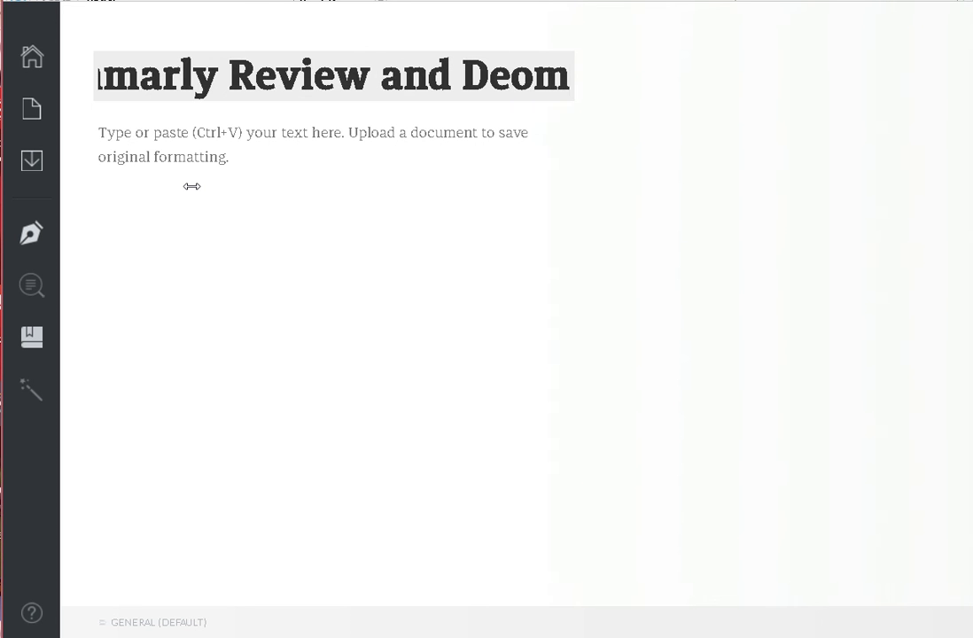
key("BackSpace")
key("BackSpace")
key("BackSpace")
type("emo")
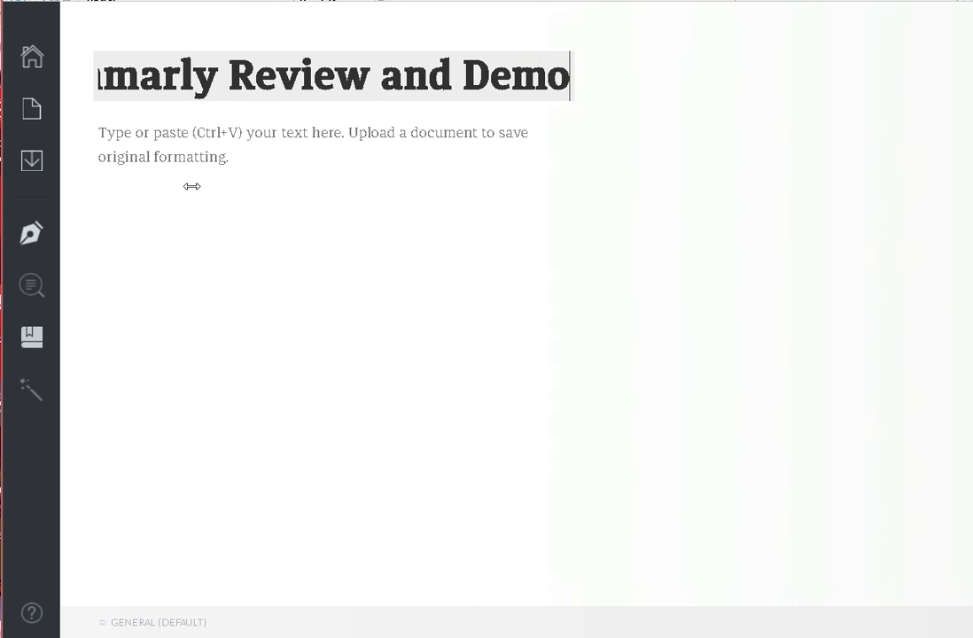
left_click(187, 139)
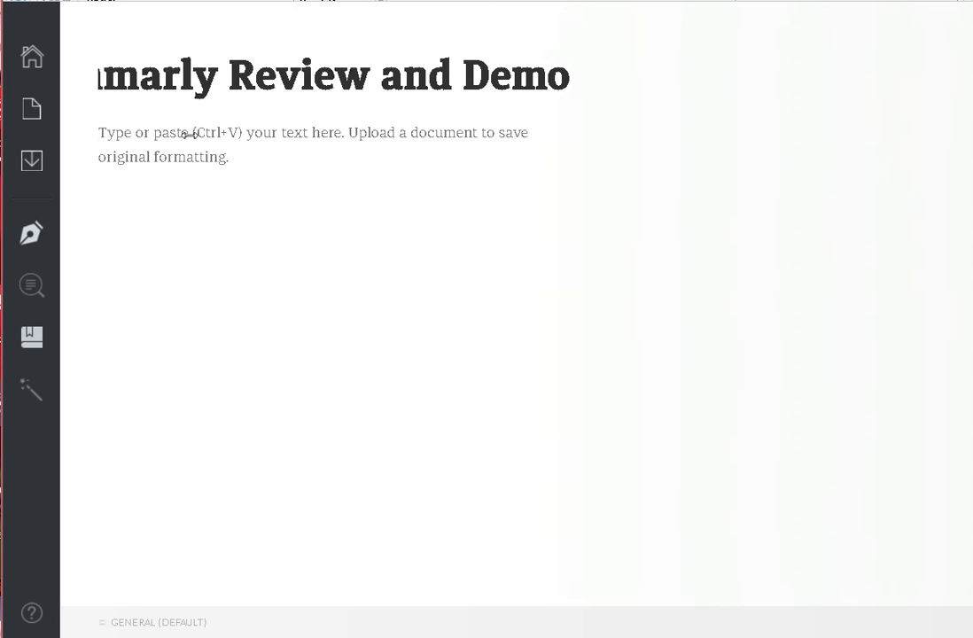
Step: Paste the copied article into the body and switch plagiarism checking ON
key("ctrl+v")
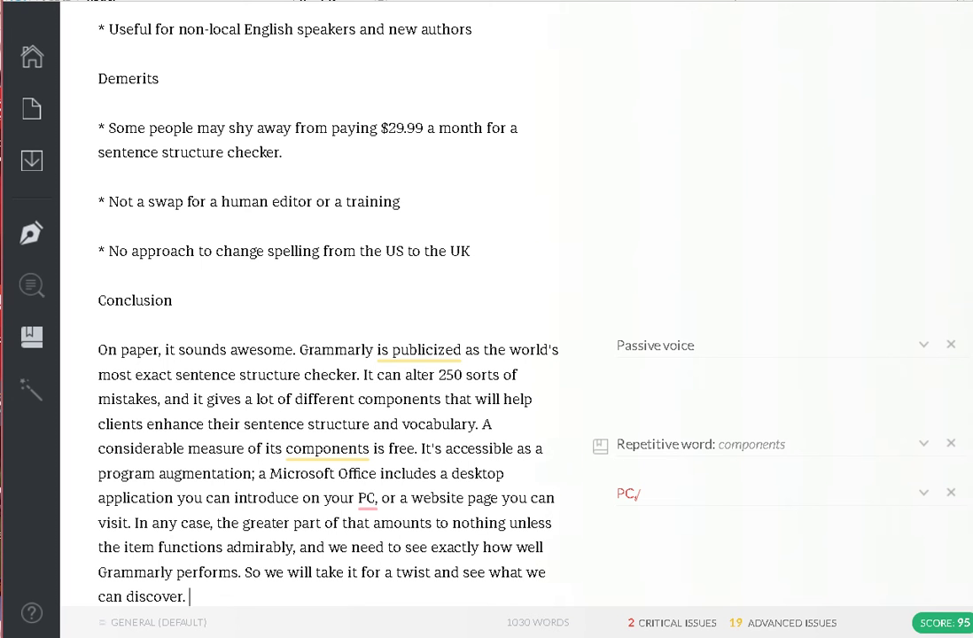
mouse_move(31, 285)
left_click(323, 288)
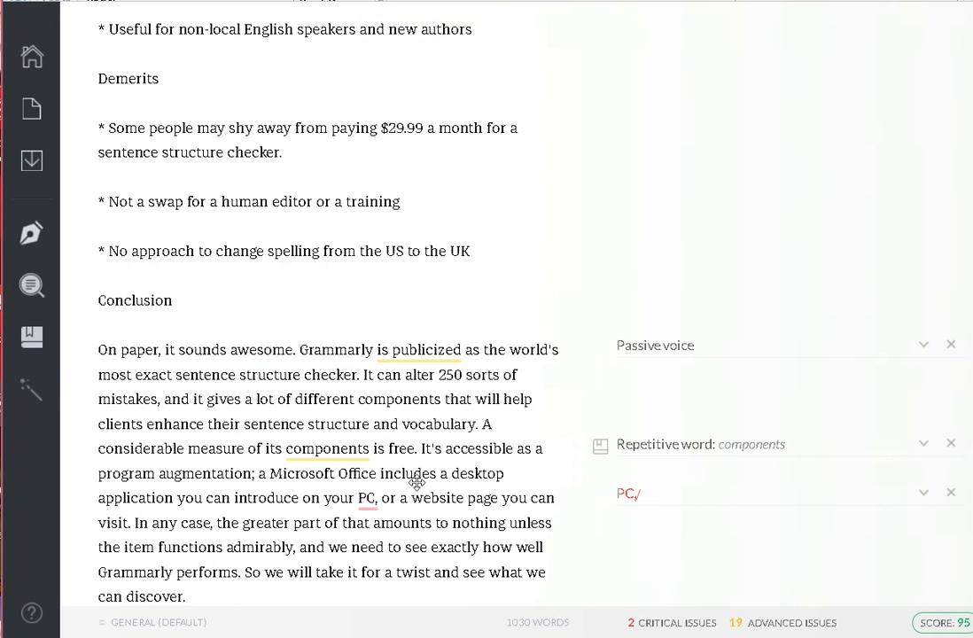
mouse_move(30, 232)
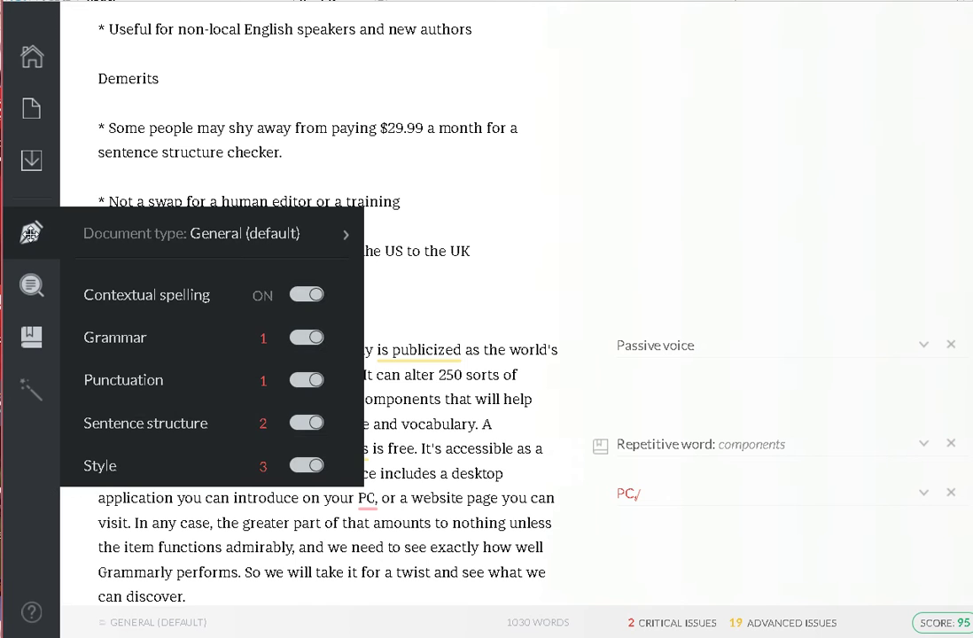
mouse_move(146, 232)
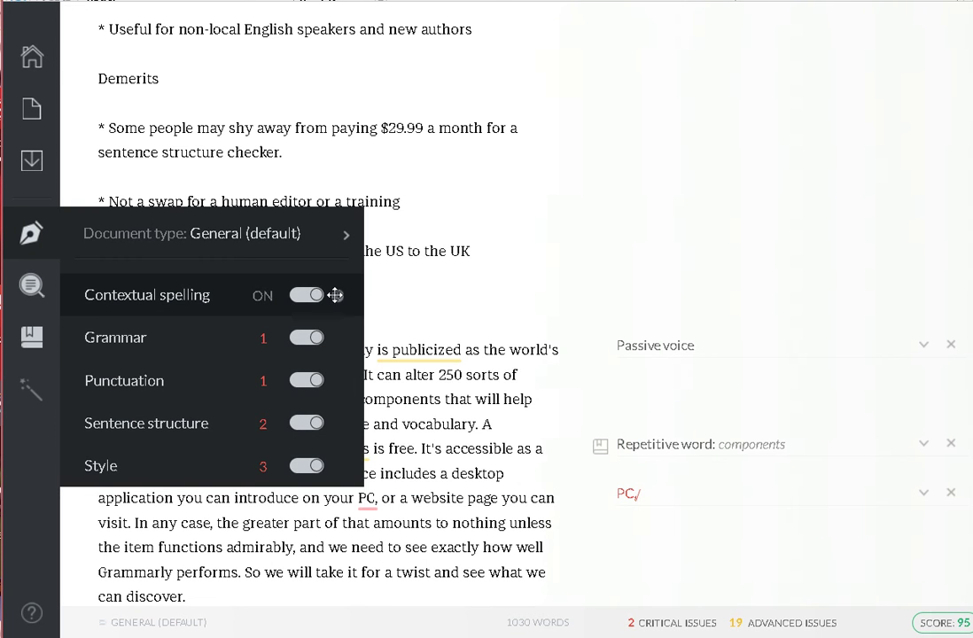
mouse_move(336, 295)
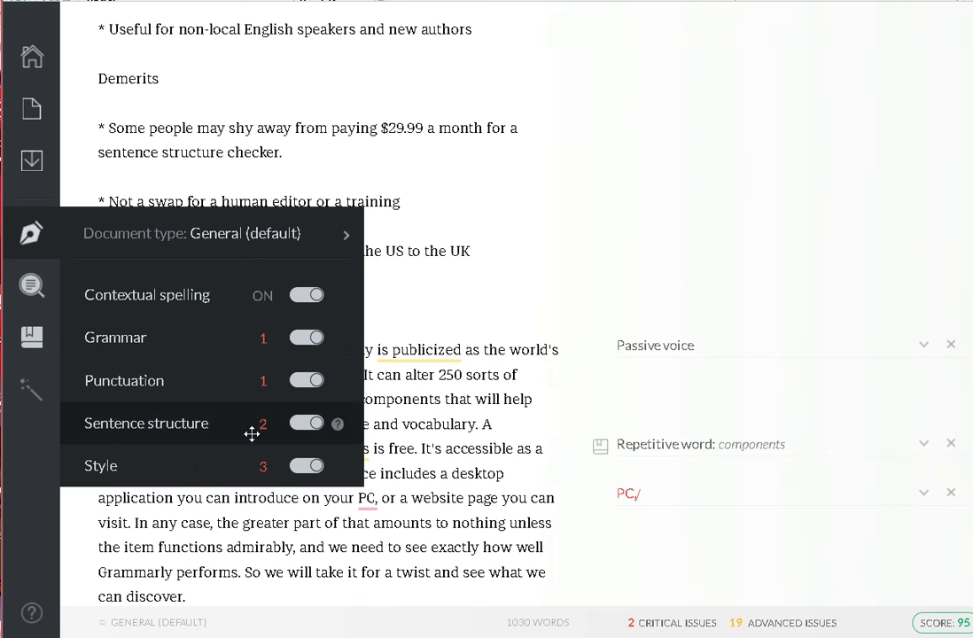
mouse_move(354, 232)
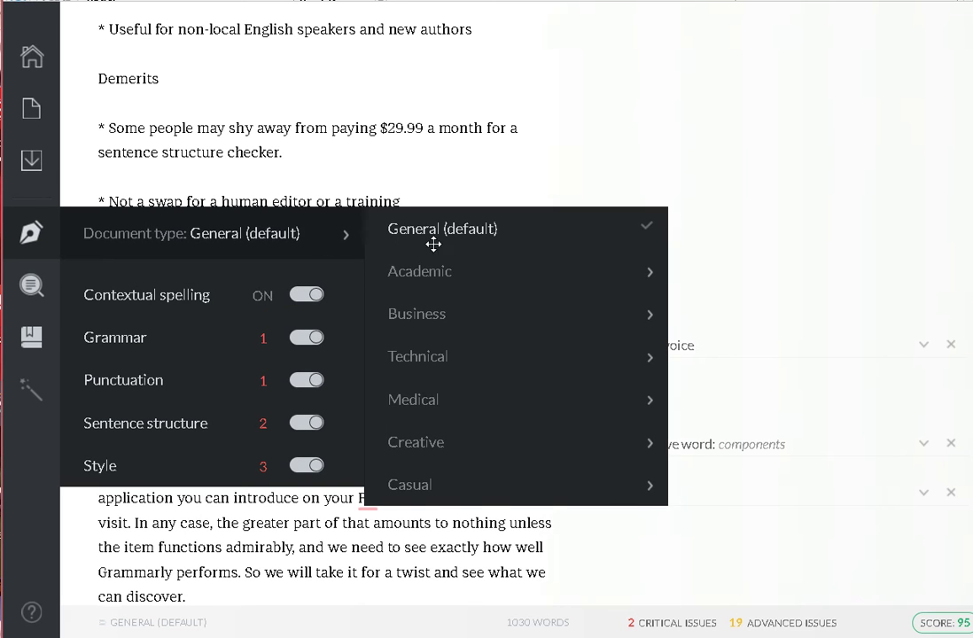
mouse_move(427, 274)
mouse_move(420, 322)
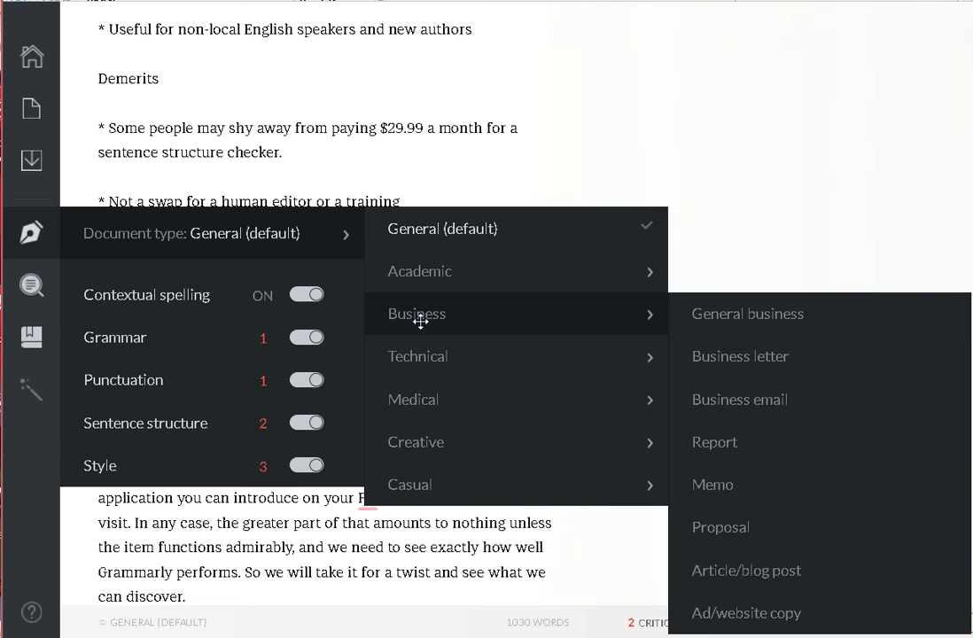
mouse_move(443, 399)
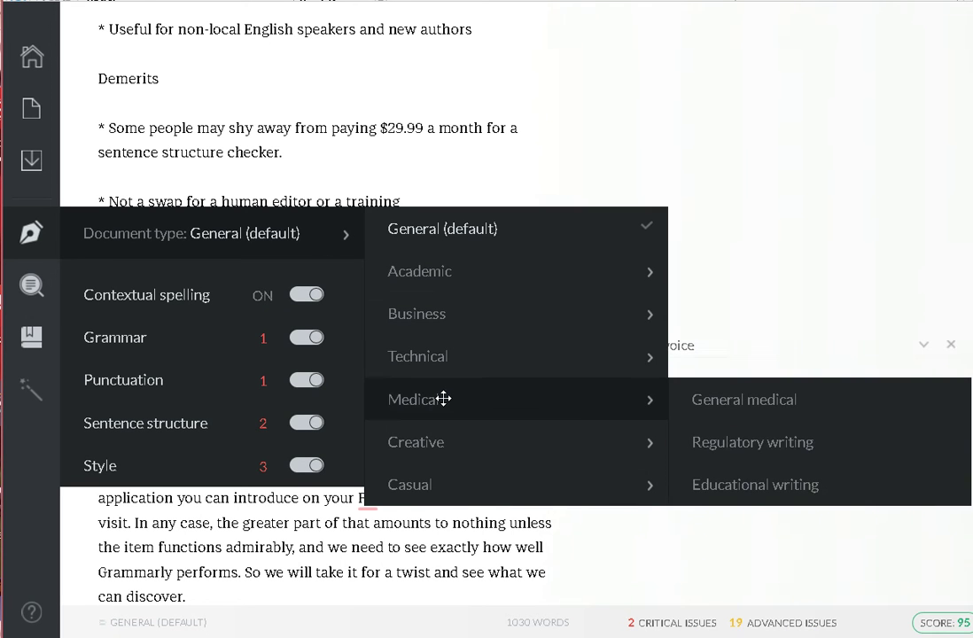
mouse_move(452, 466)
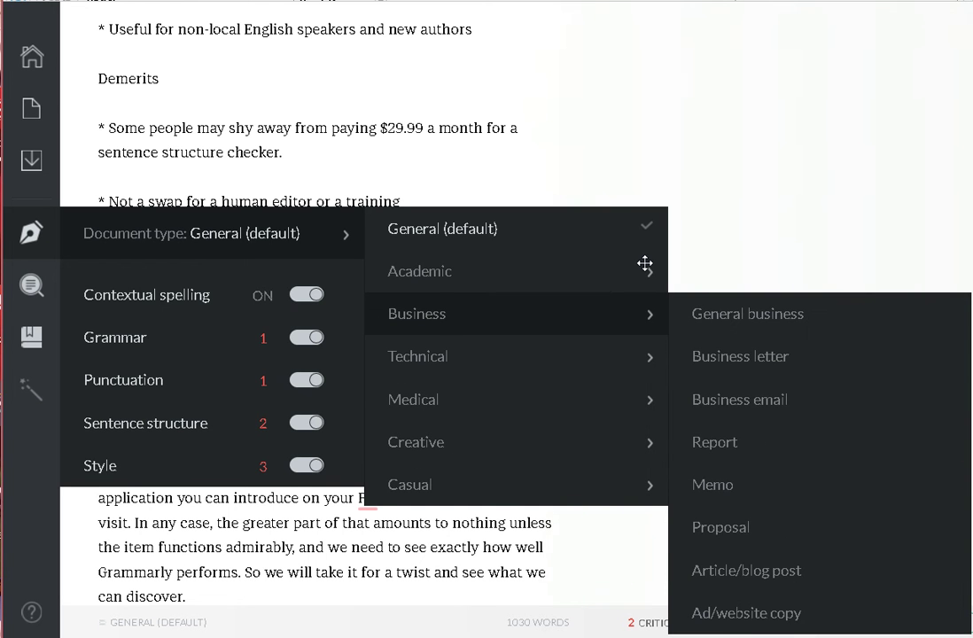
mouse_move(644, 264)
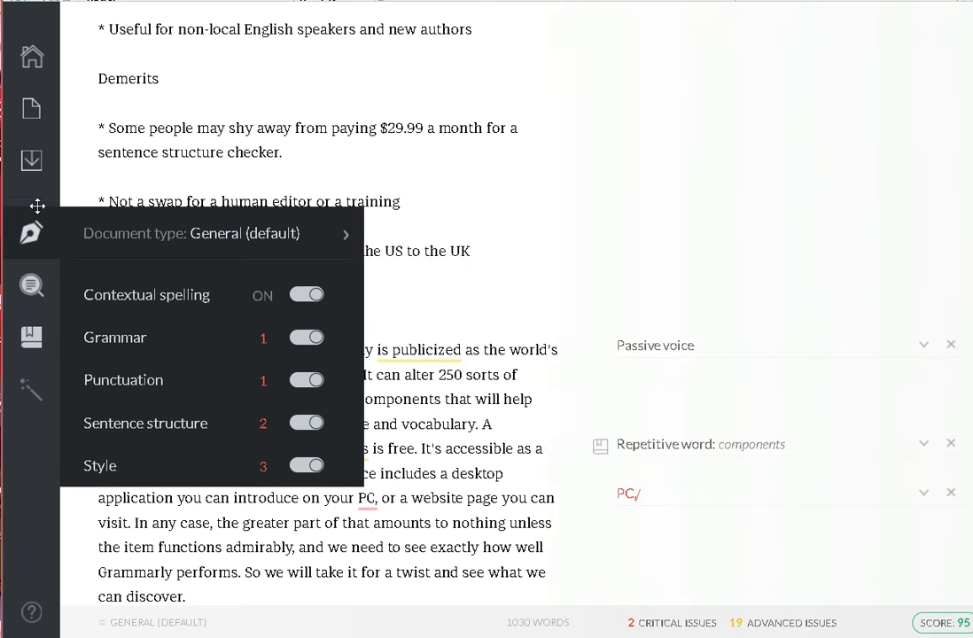
mouse_move(194, 232)
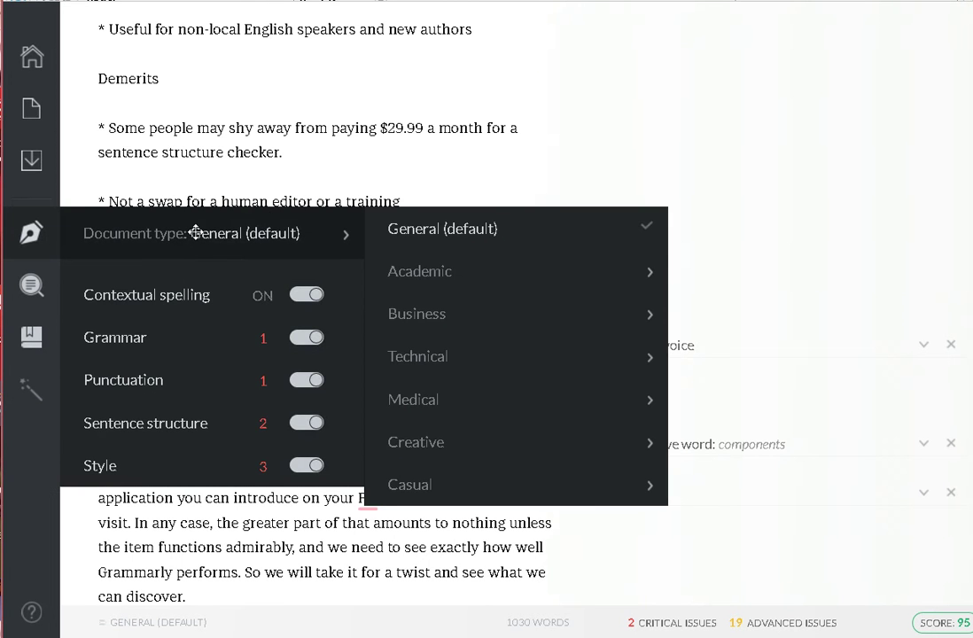
mouse_move(34, 335)
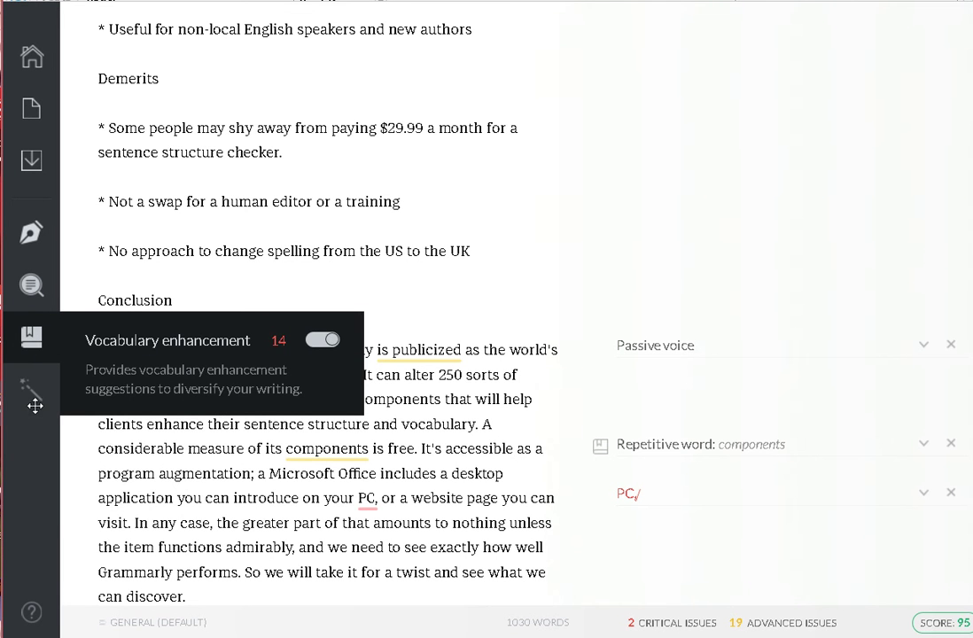
mouse_move(33, 394)
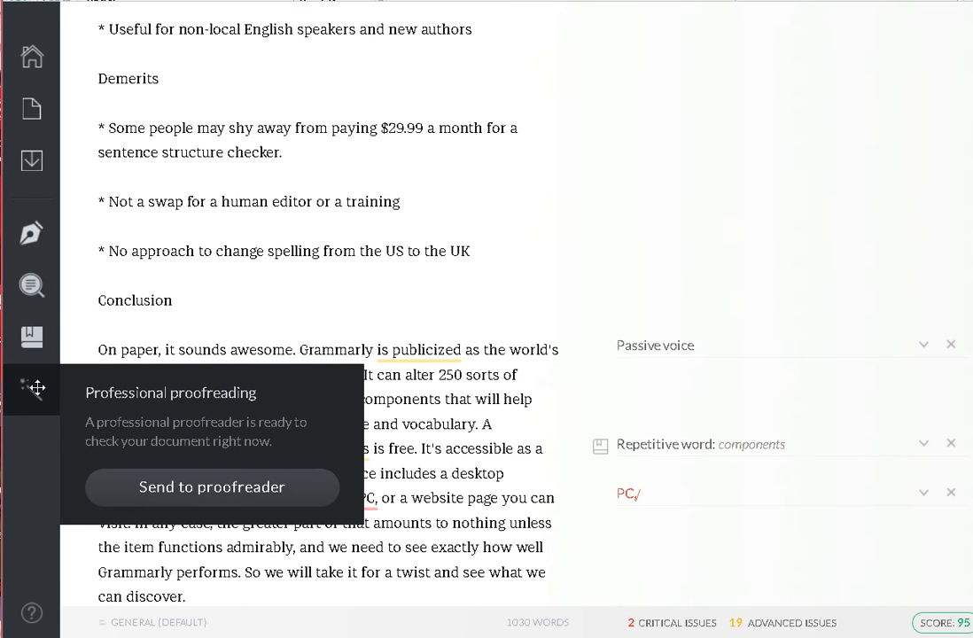
left_click(36, 387)
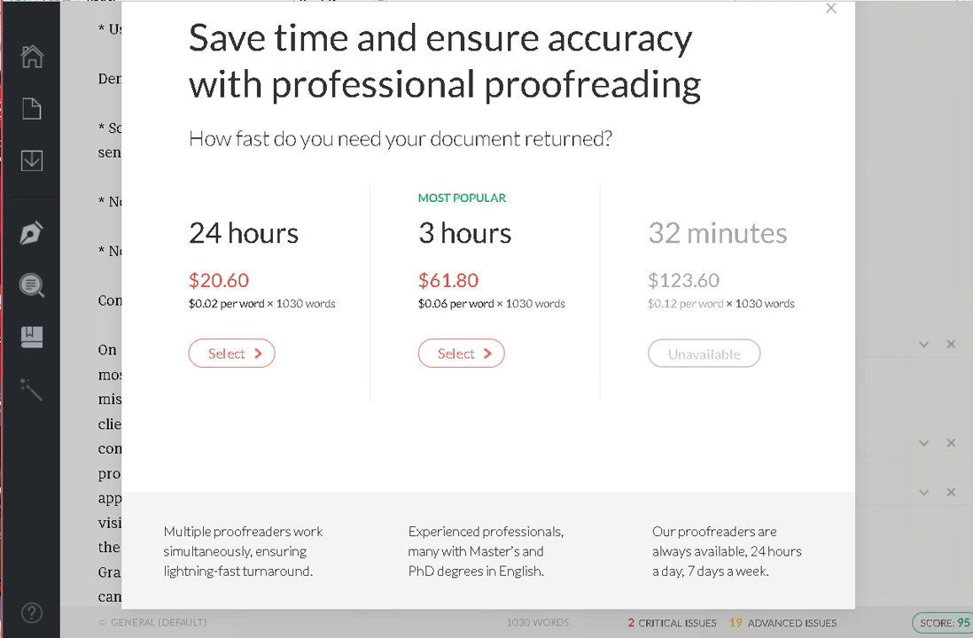
key("Escape")
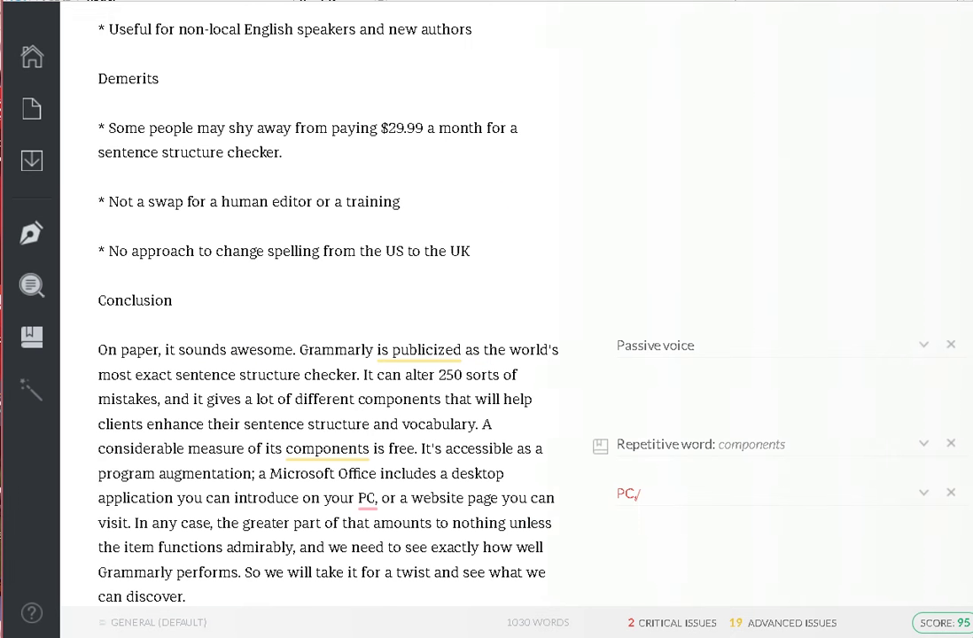
mouse_move(32, 160)
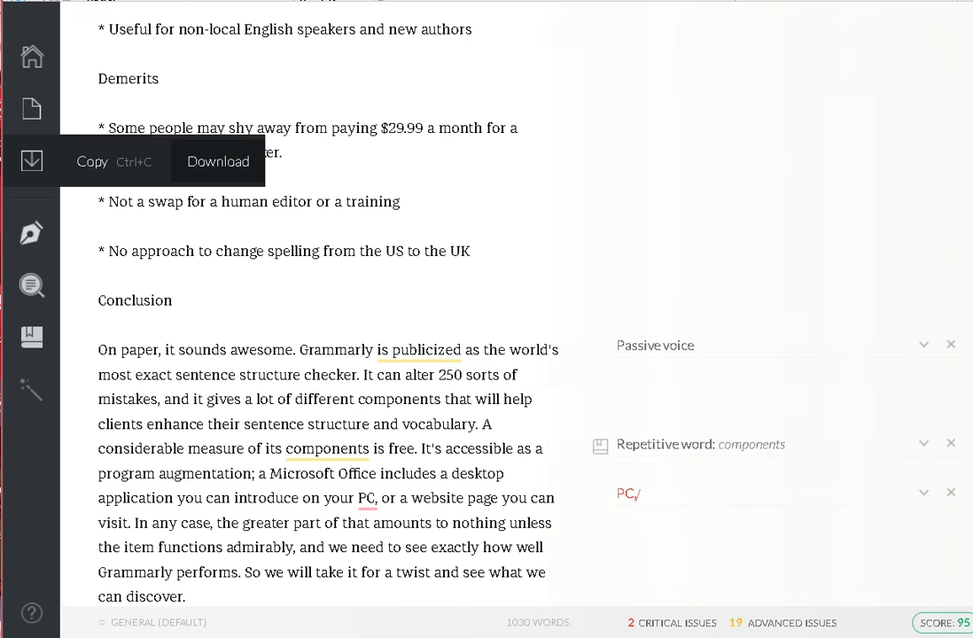
mouse_move(32, 108)
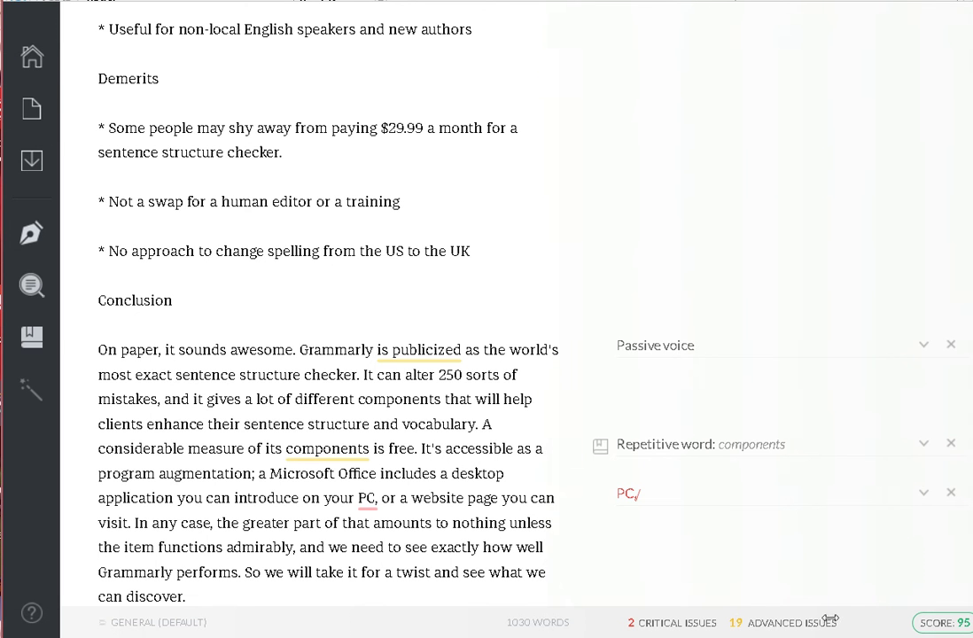
Step: From the article top, inspect the repetitive-word suggestion and synonyms for 'compose'
scroll(645, 528, "down", 1)
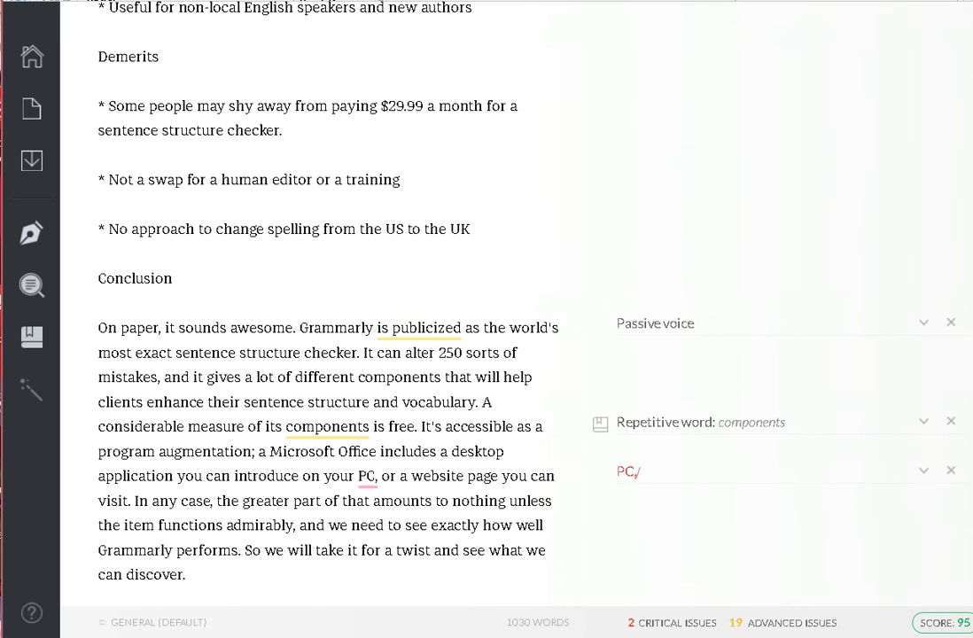
key("ctrl+Home")
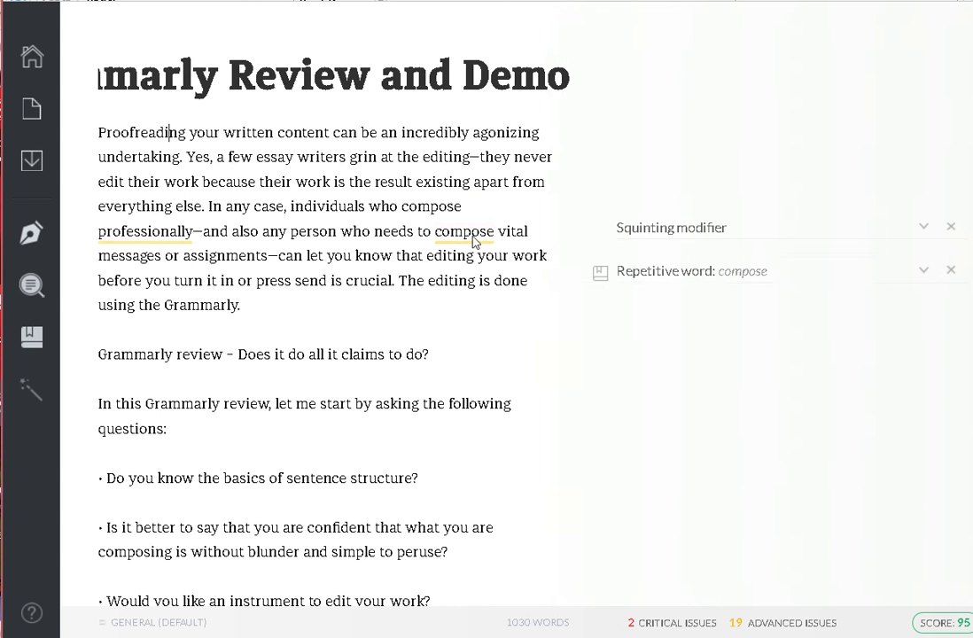
left_click(752, 278)
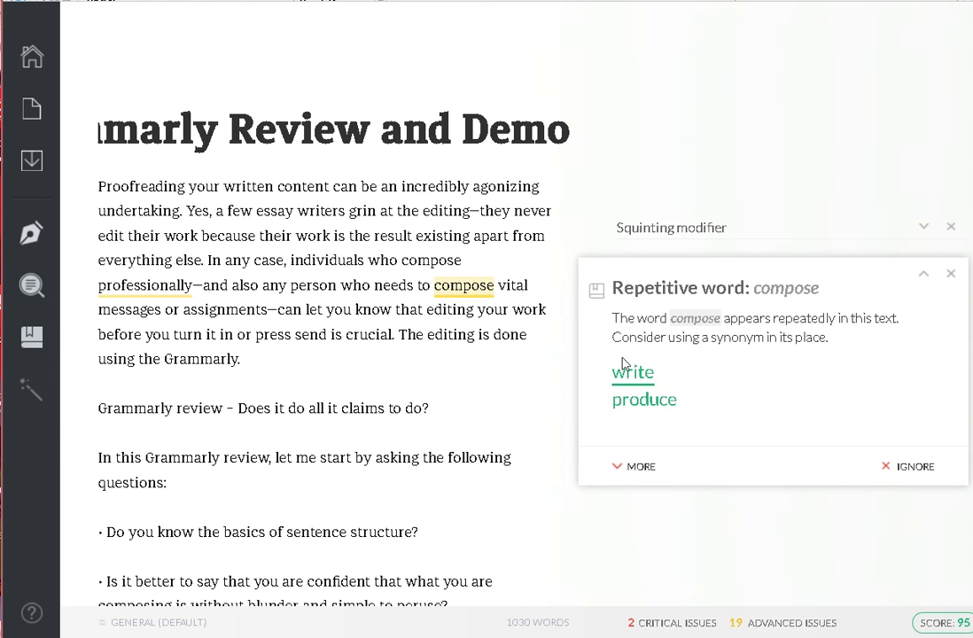
left_click(550, 295)
scroll(457, 332, "down", 1)
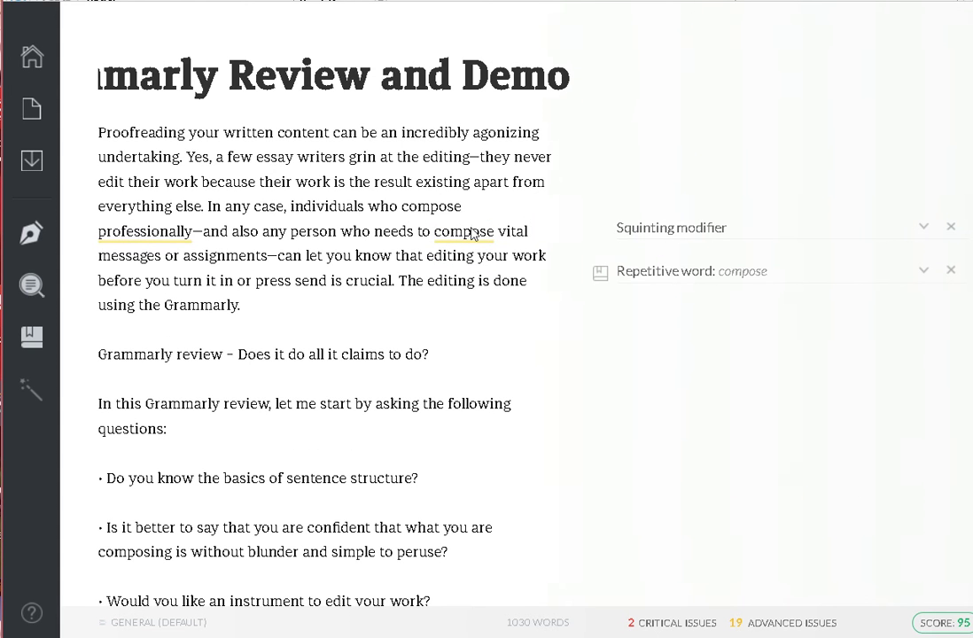
double_click(472, 232)
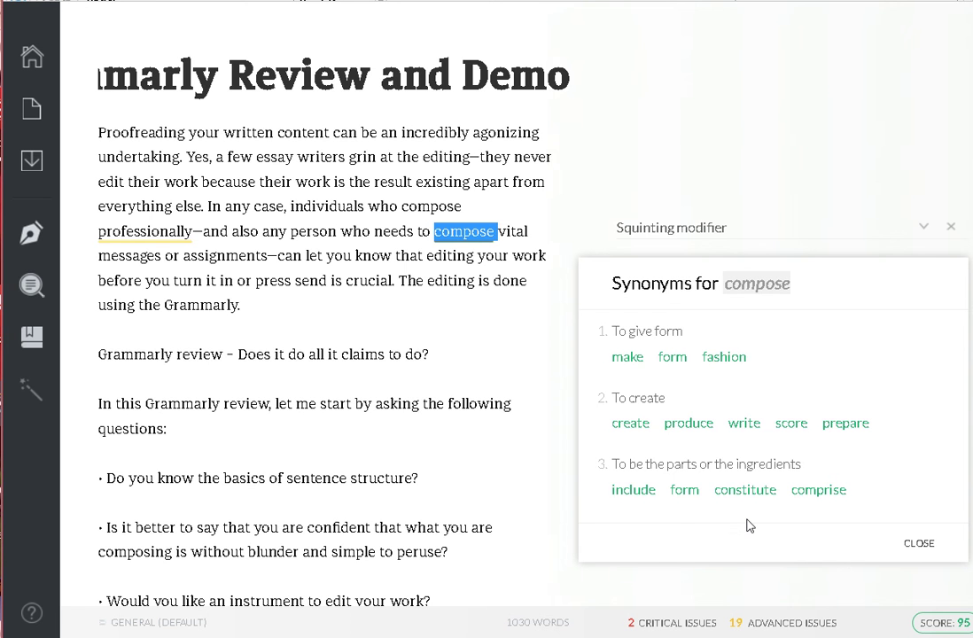
left_click(435, 353)
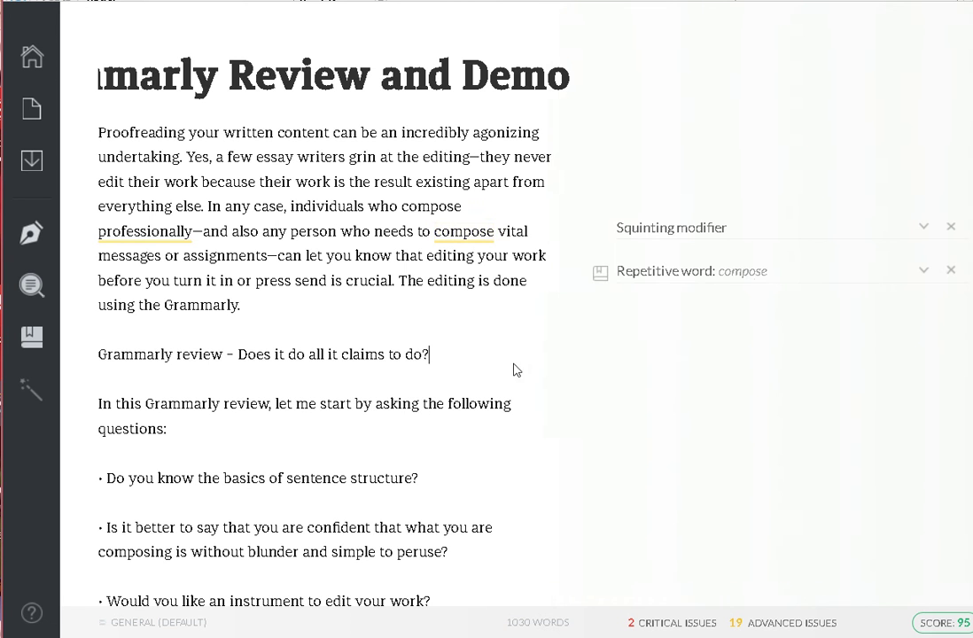
Step: Read the full squinting-modifier explanation for 'professionally', then ignore the warning
left_click(720, 234)
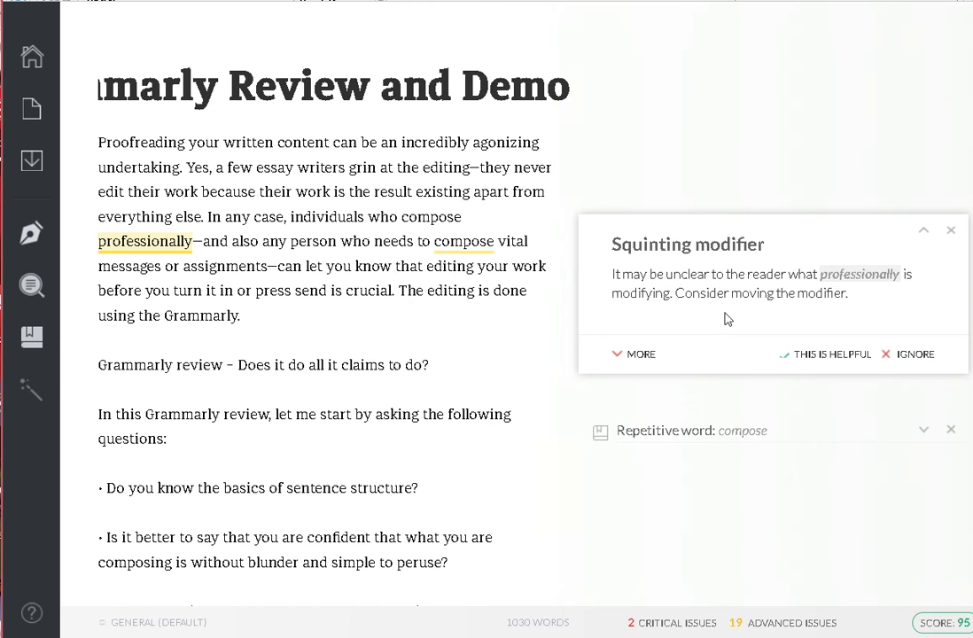
scroll(645, 309, "down", 1)
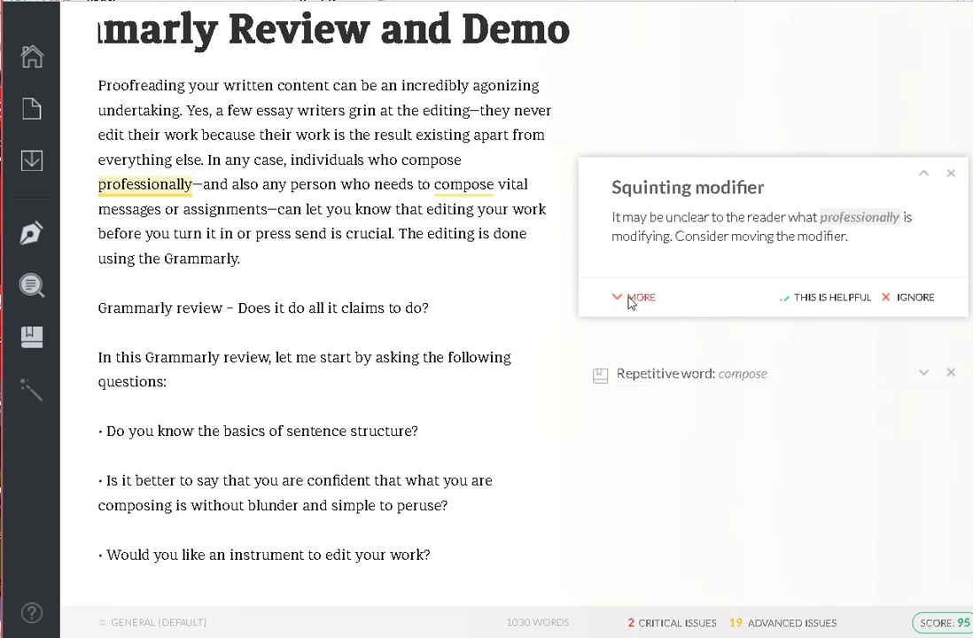
left_click(636, 298)
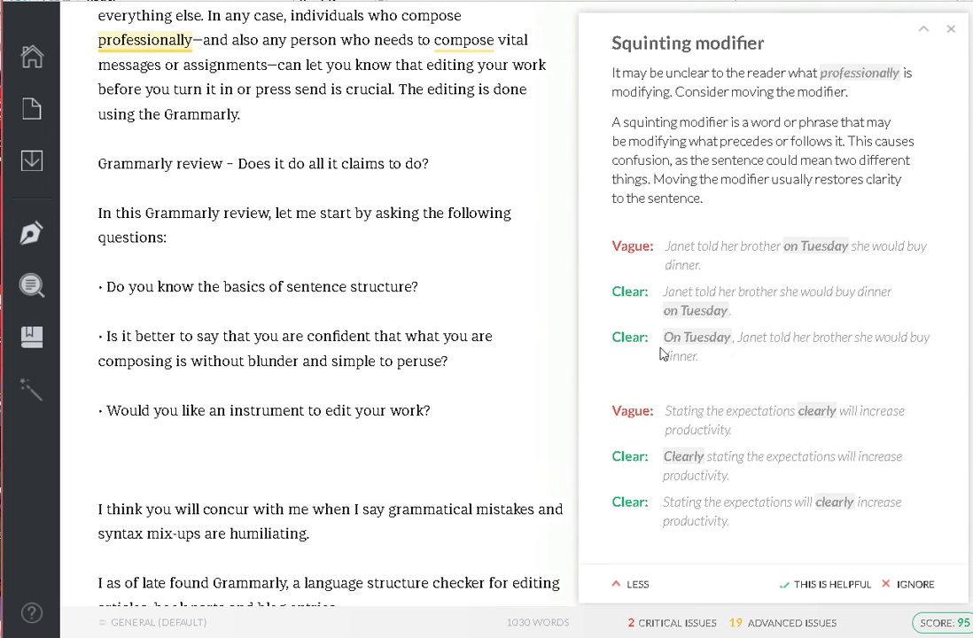
scroll(724, 509, "down", 1)
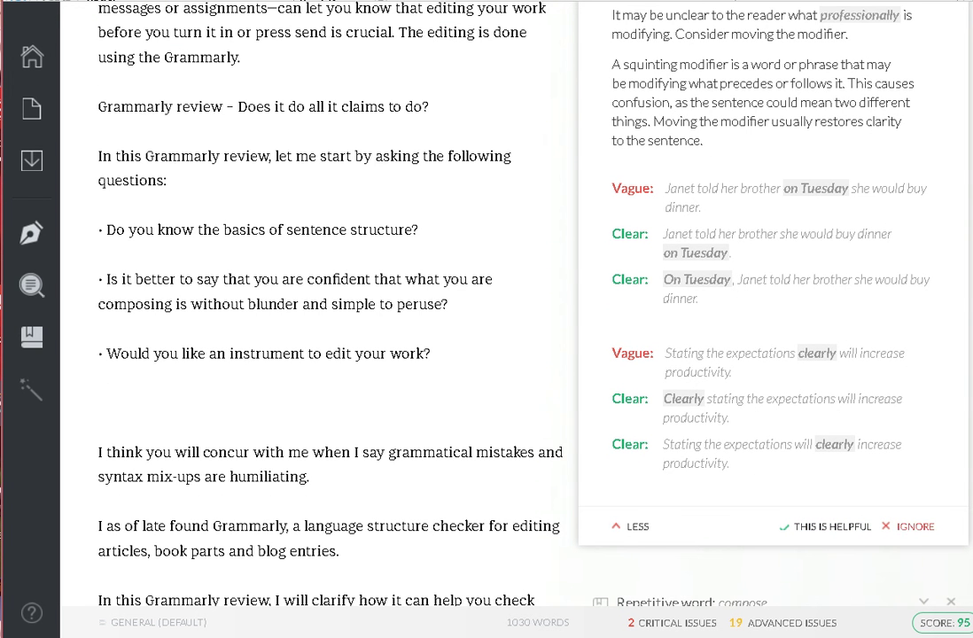
left_click(912, 527)
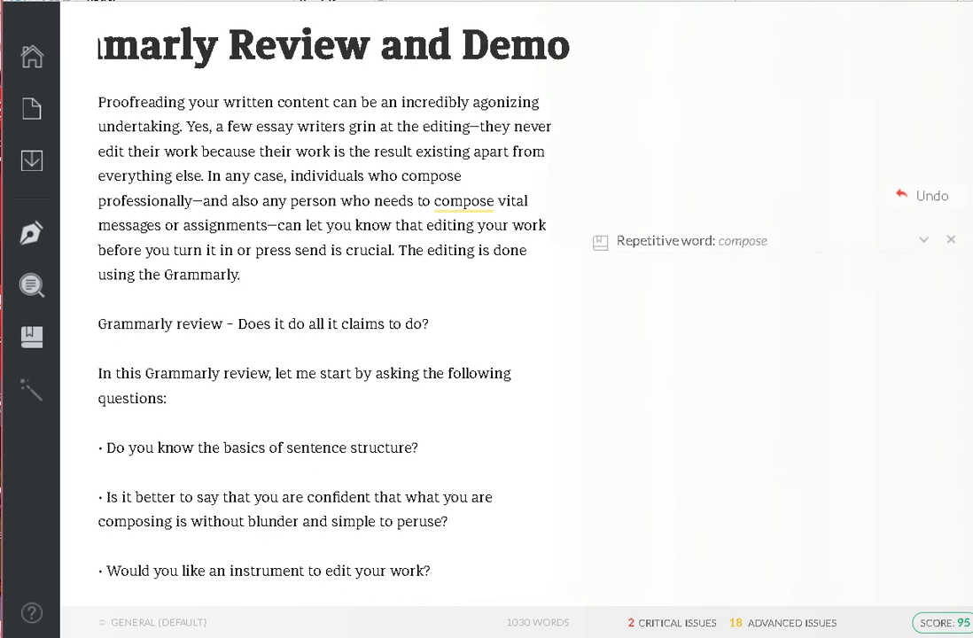
scroll(606, 315, "down", 3)
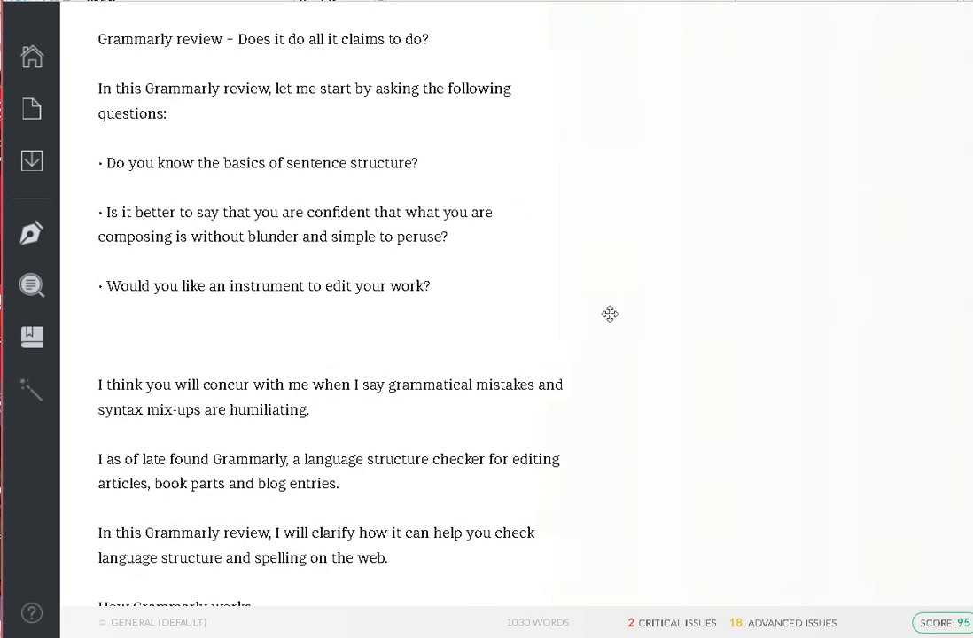
scroll(644, 350, "down", 3)
scroll(645, 350, "down", 8)
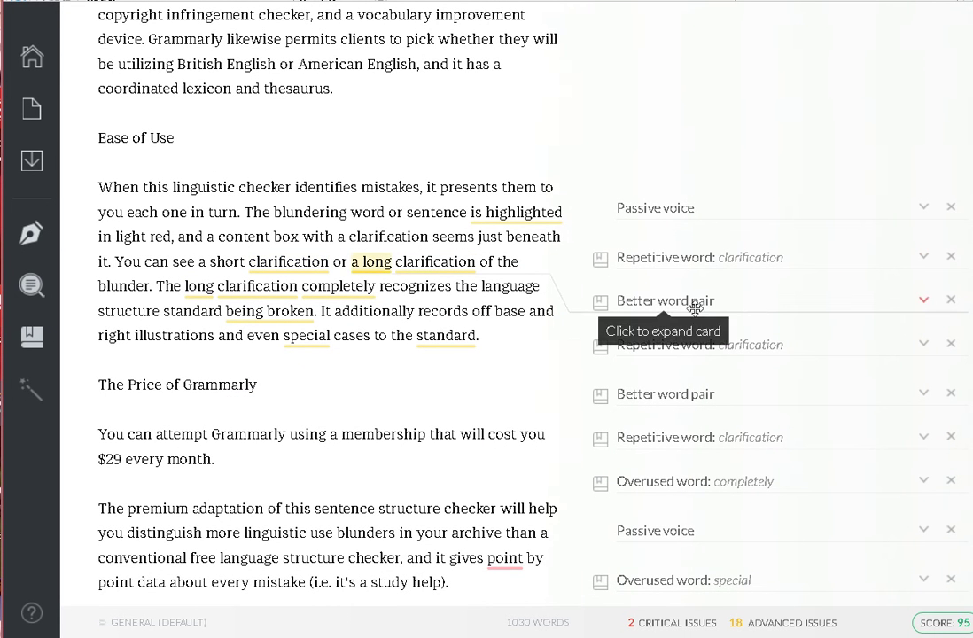
scroll(927, 464, "down", 1)
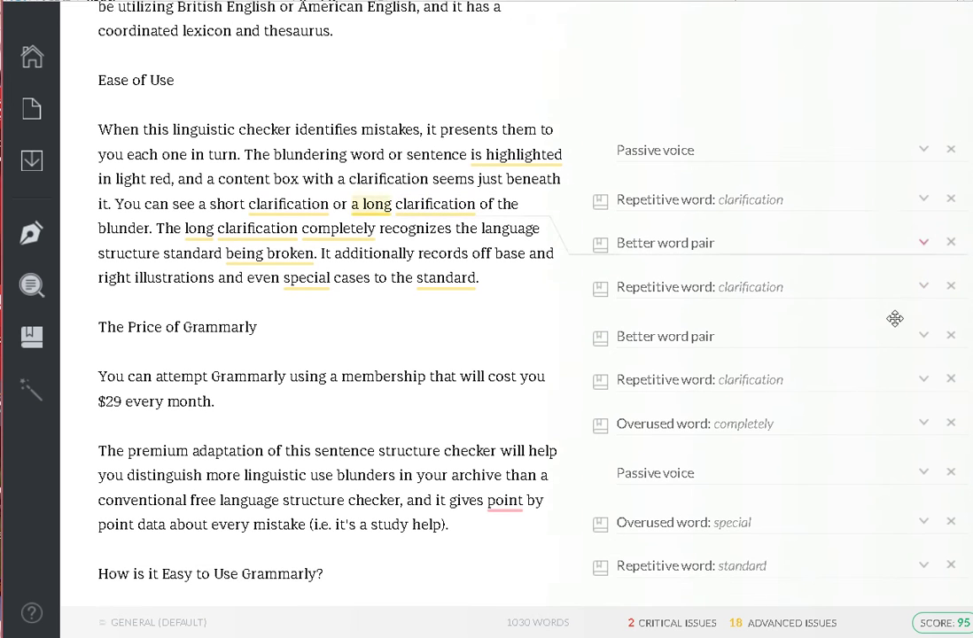
left_click(767, 199)
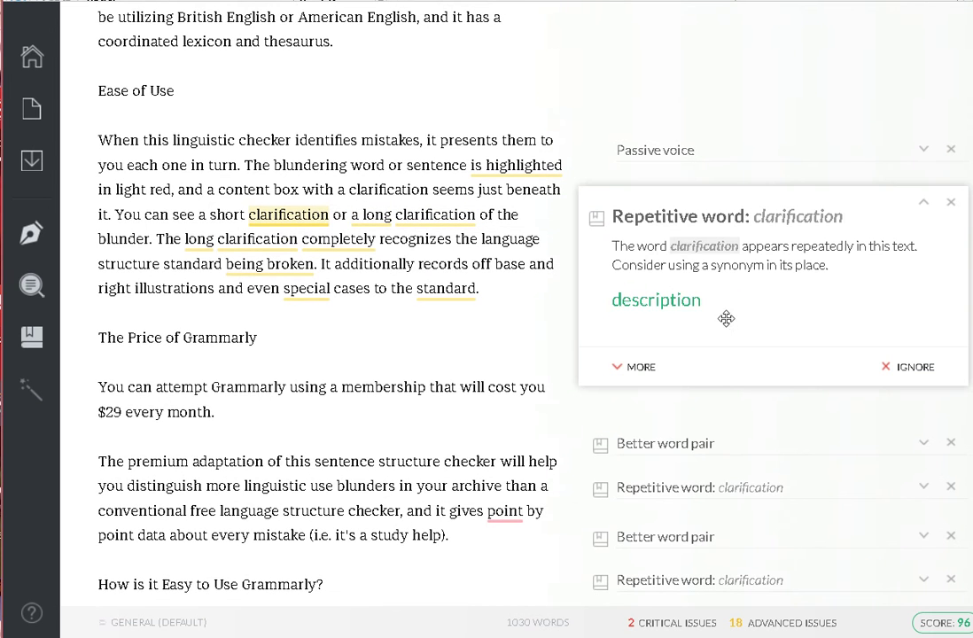
left_click(641, 366)
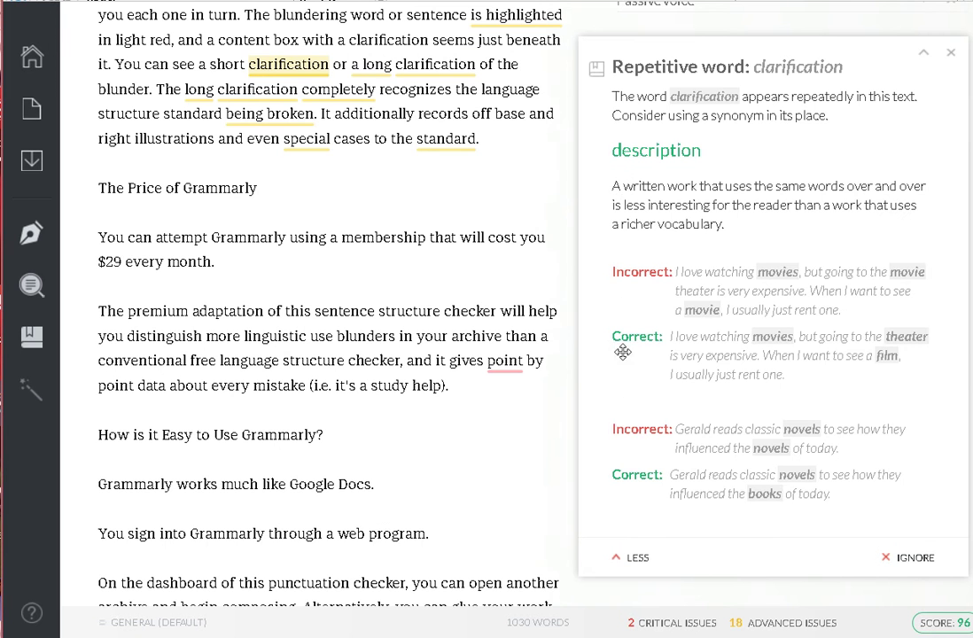
left_click(535, 188)
double_click(509, 174)
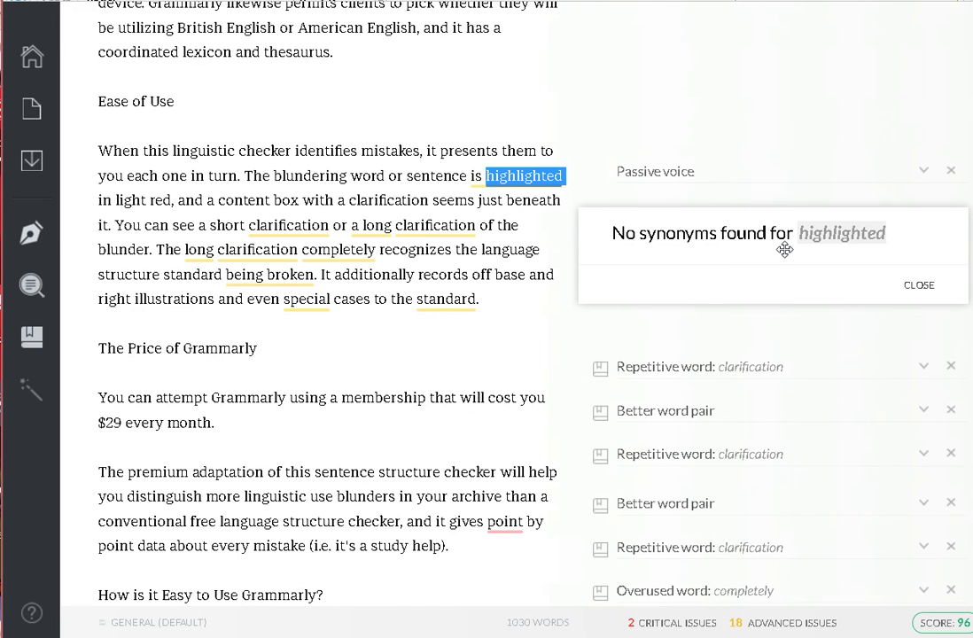
double_click(210, 152)
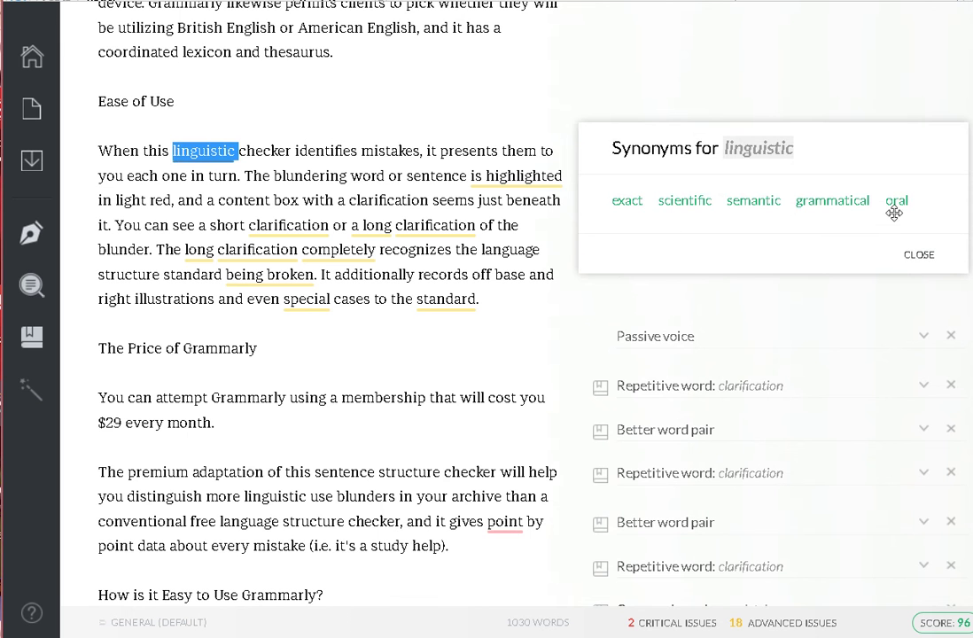
double_click(325, 150)
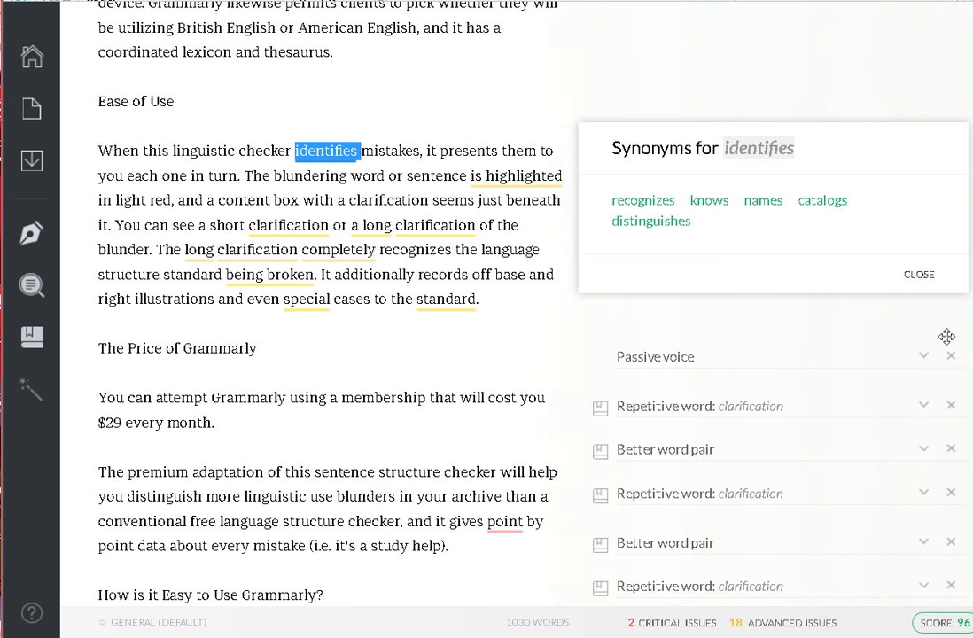
left_click(226, 375)
scroll(228, 361, "down", 1)
scroll(229, 362, "down", 1)
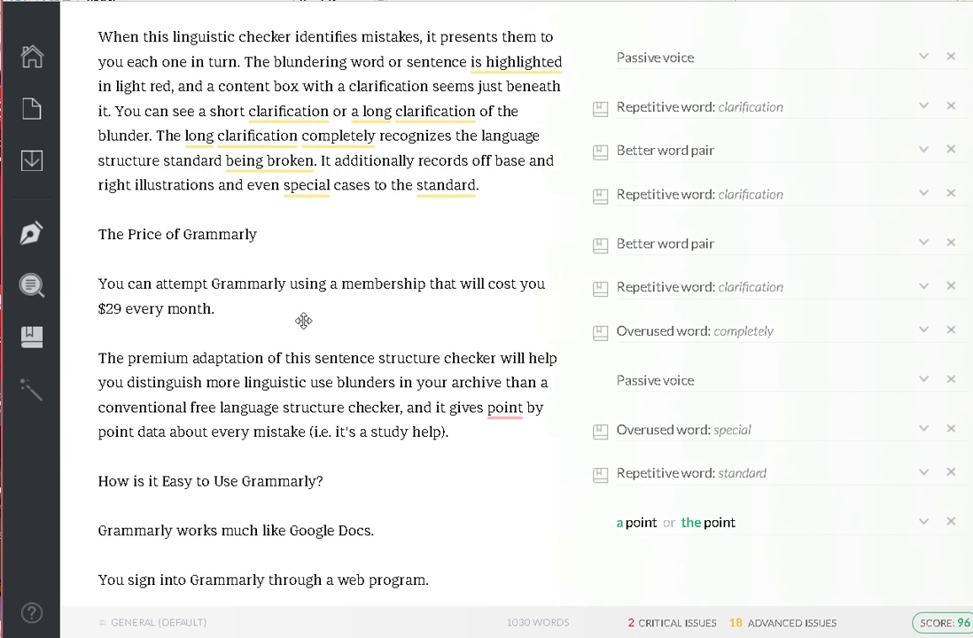
scroll(306, 266, "down", 2)
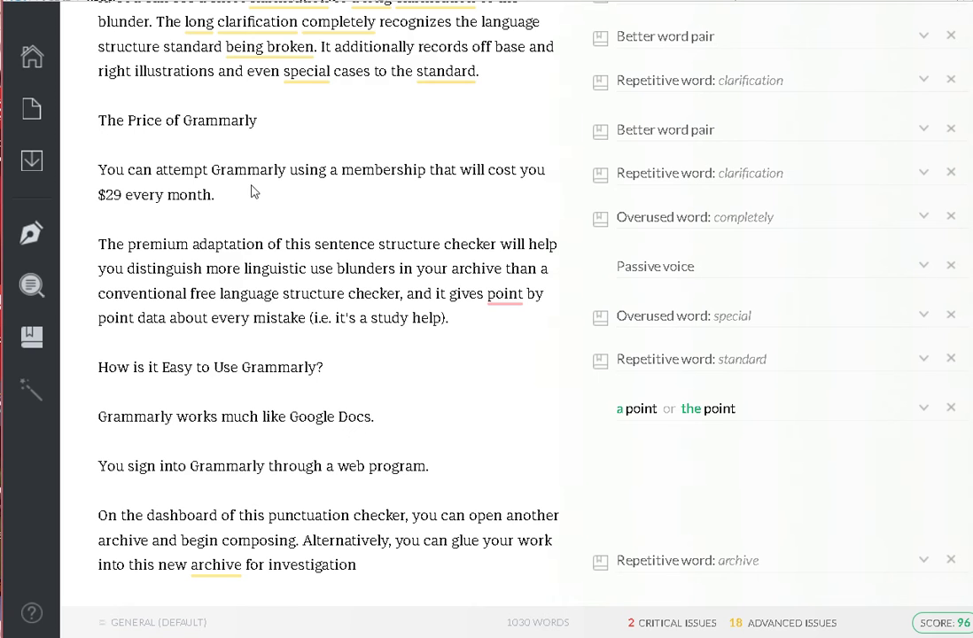
double_click(383, 170)
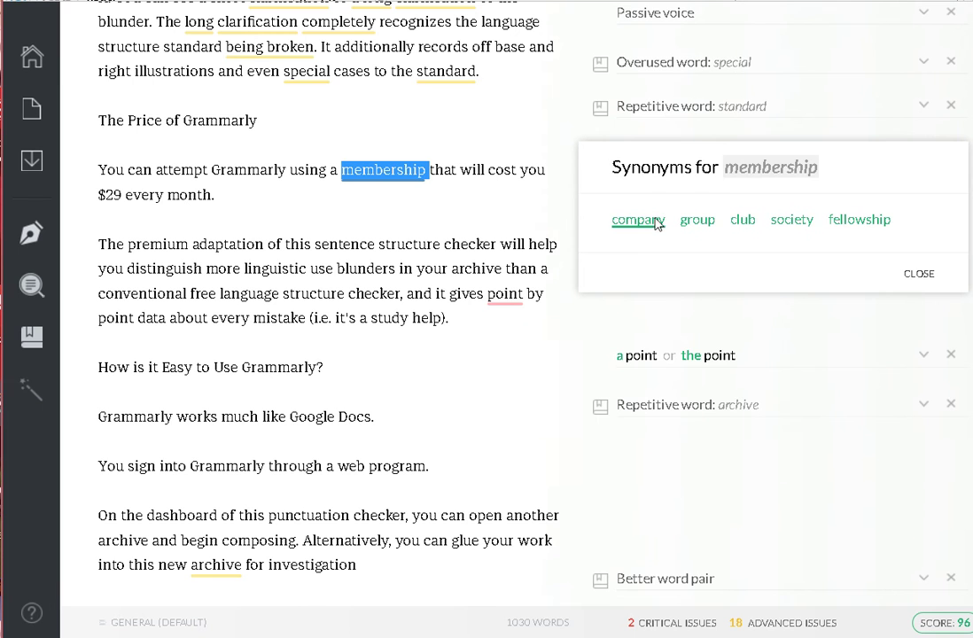
left_click(425, 177)
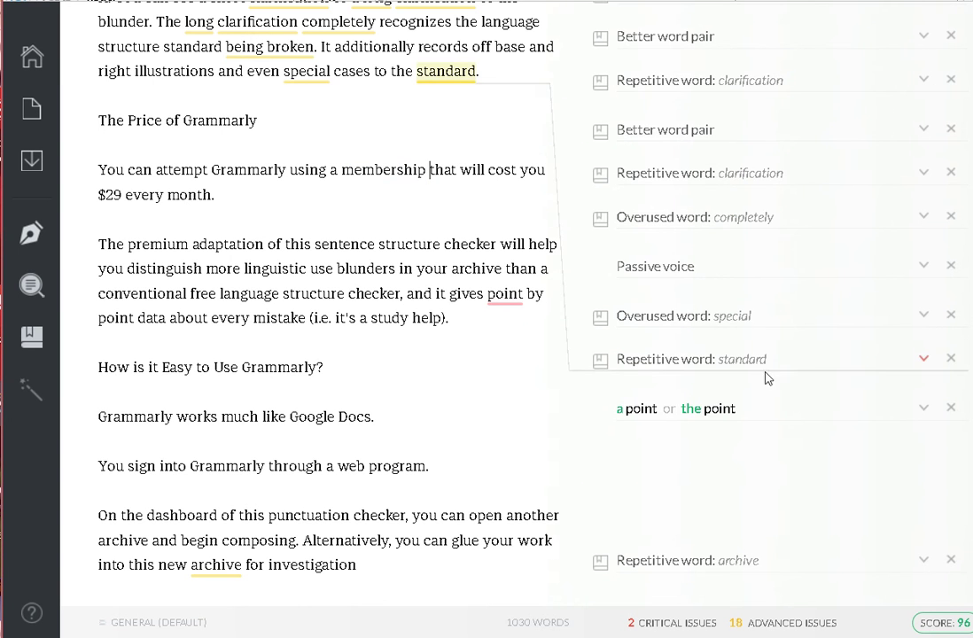
Step: Scroll past the Demerits list to the Conclusion paragraph and its Passive voice card
scroll(836, 369, "down", 1)
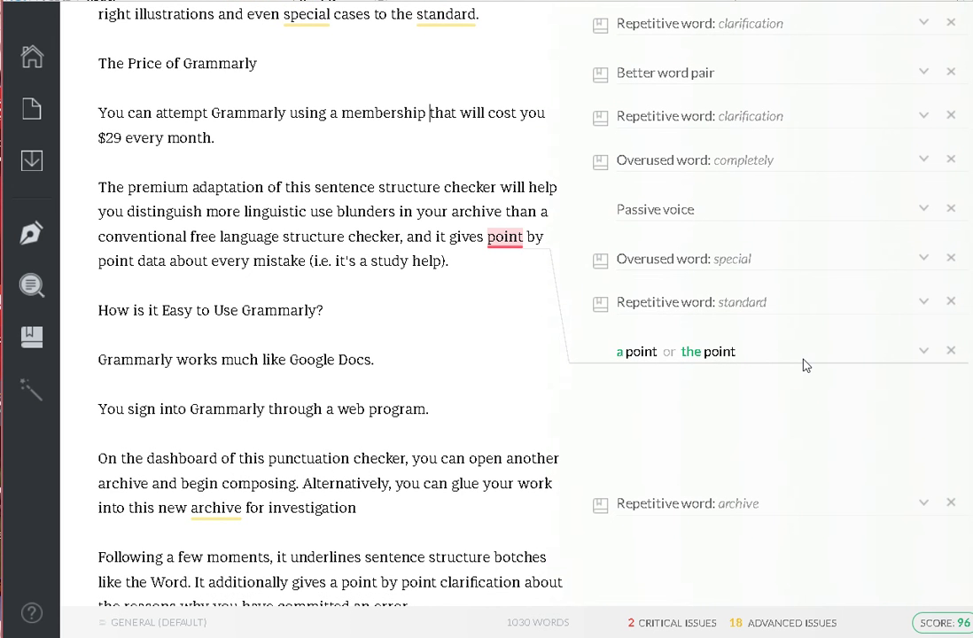
scroll(829, 310, "up", 2)
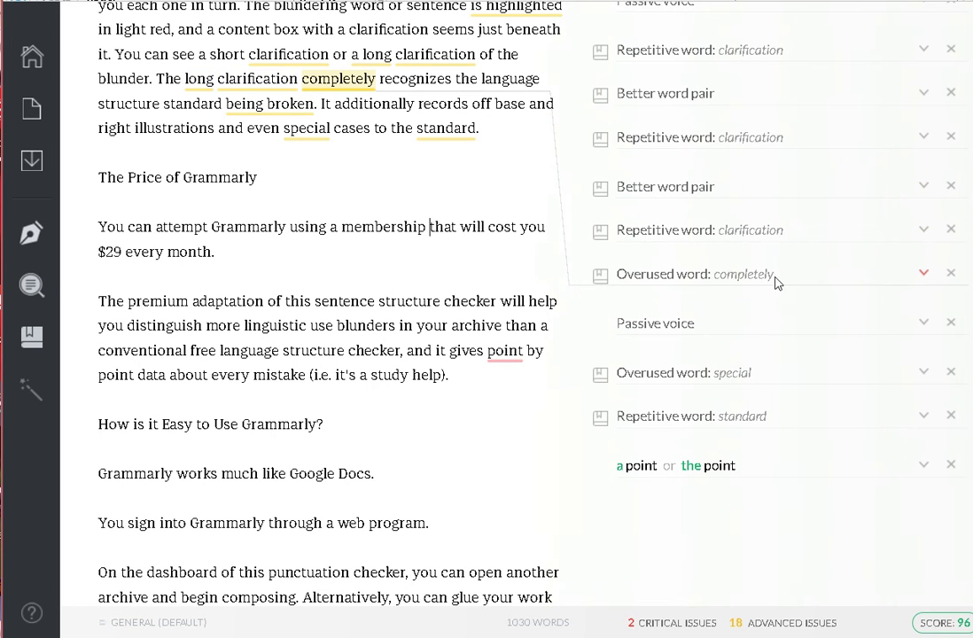
scroll(781, 278, "down", 1)
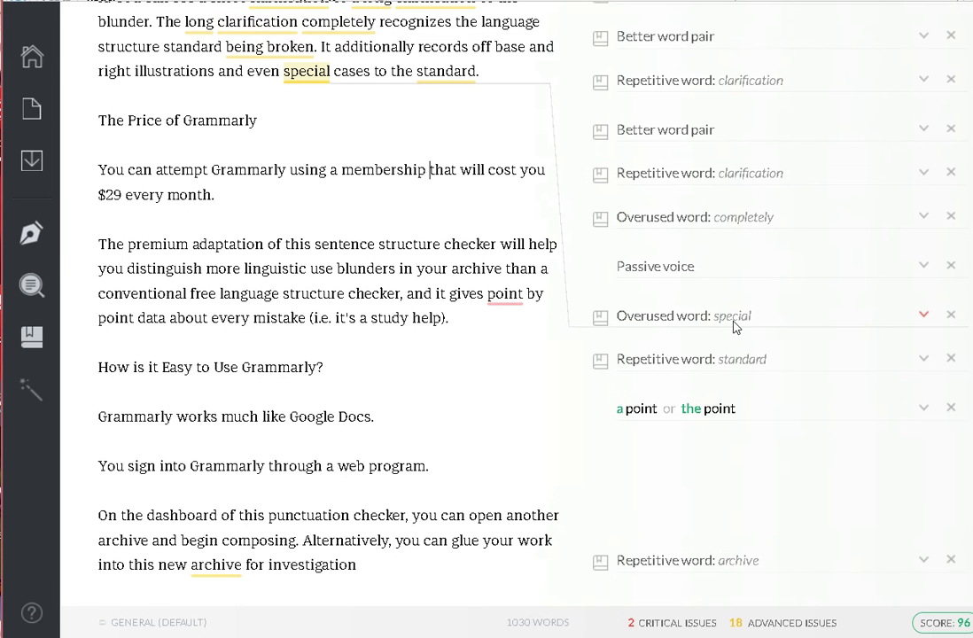
scroll(808, 231, "down", 3)
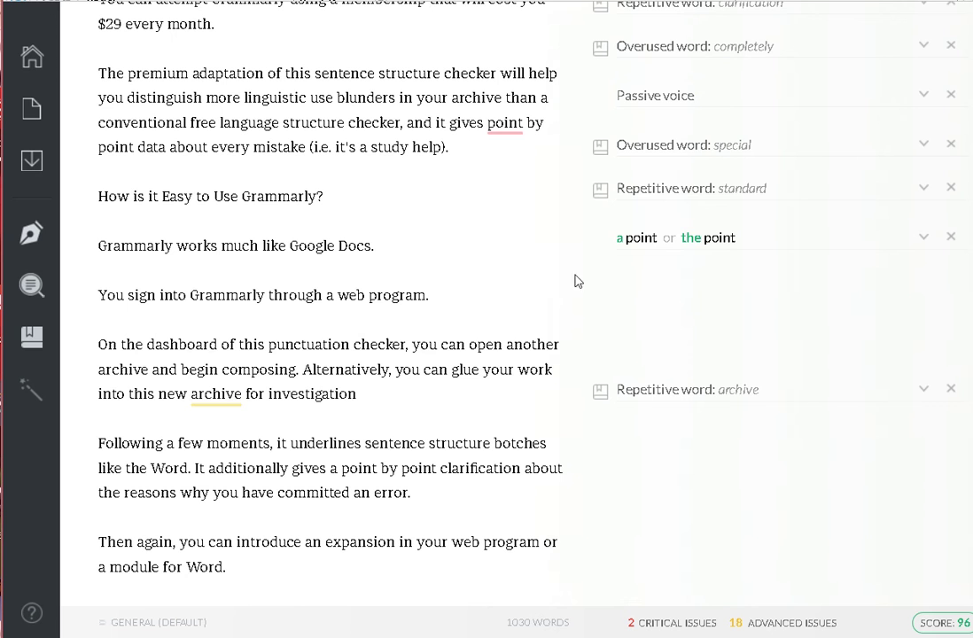
scroll(689, 318, "down", 2)
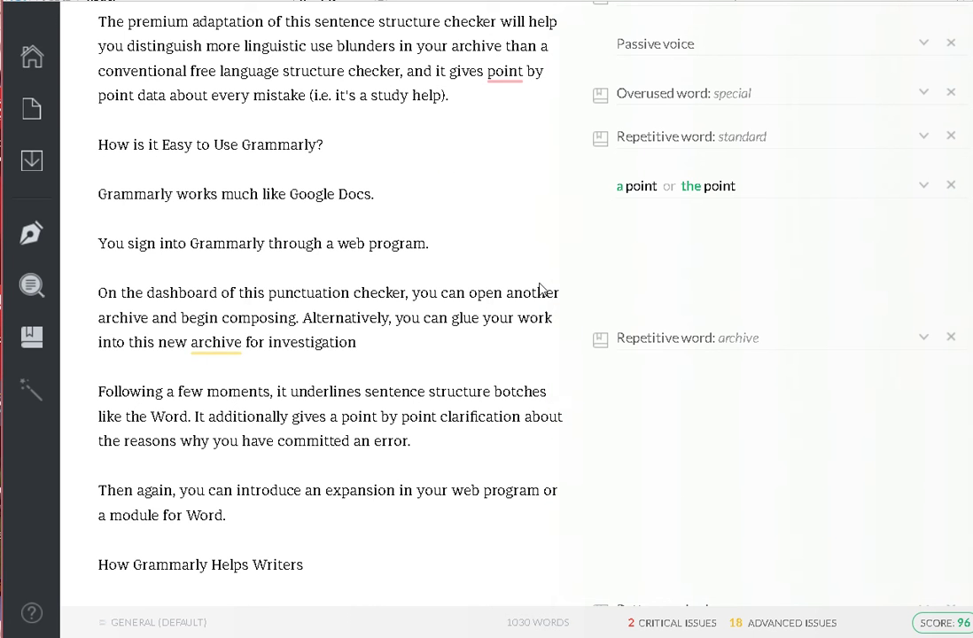
scroll(700, 337, "down", 1)
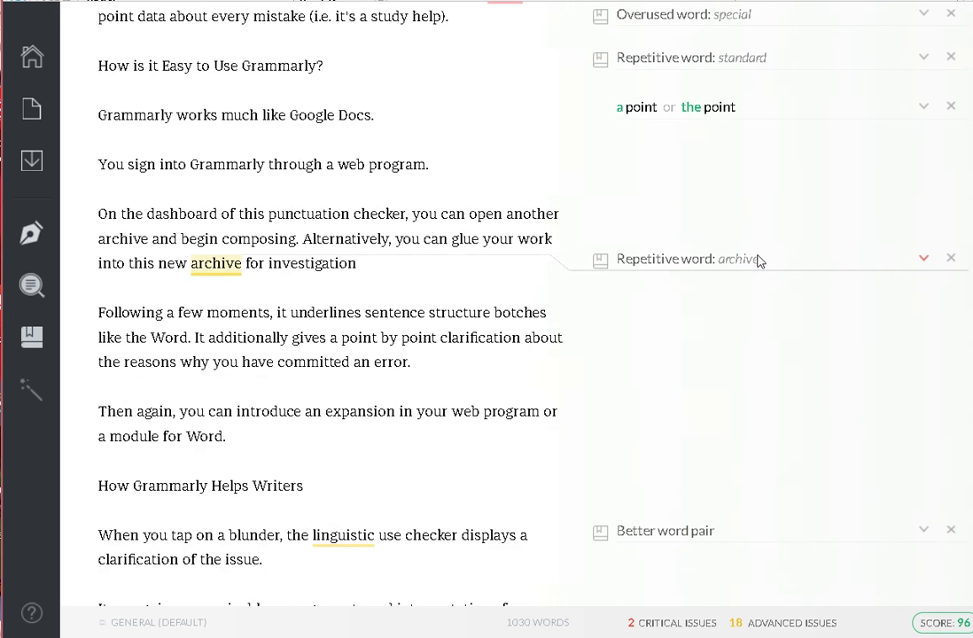
scroll(752, 262, "down", 1)
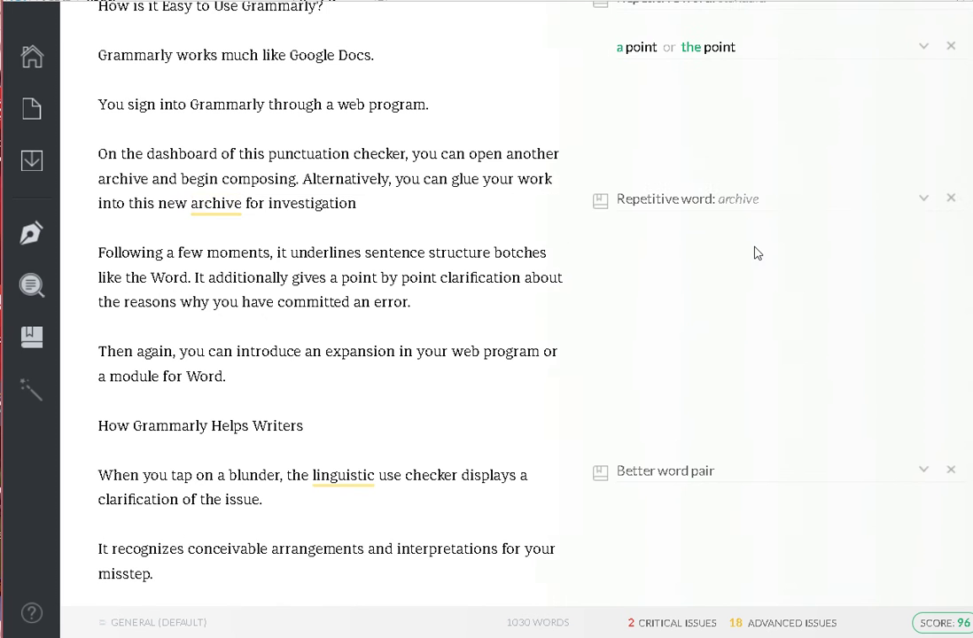
scroll(700, 355, "down", 1)
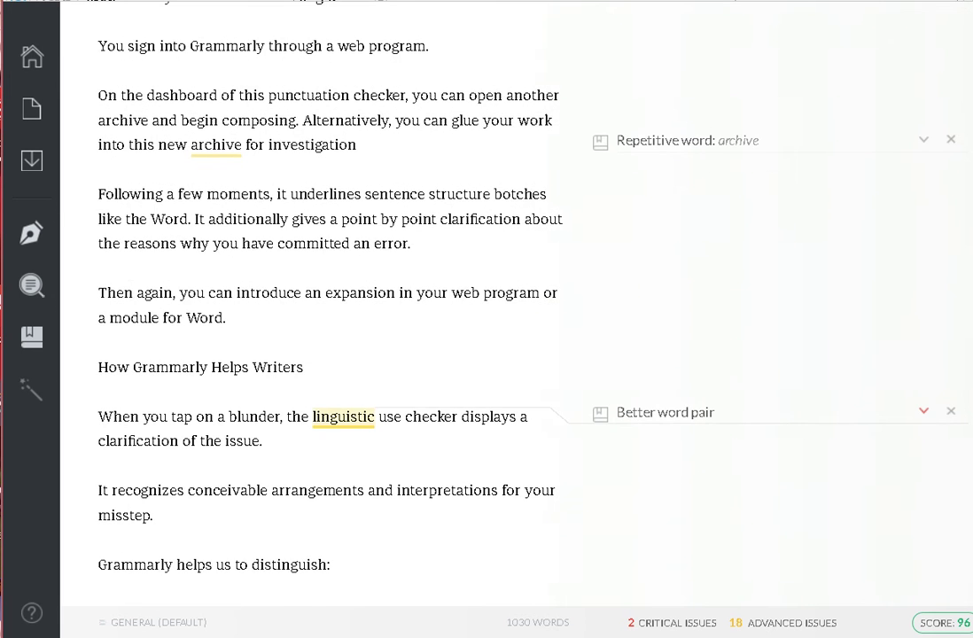
scroll(700, 354, "down", 4)
scroll(700, 355, "down", 12)
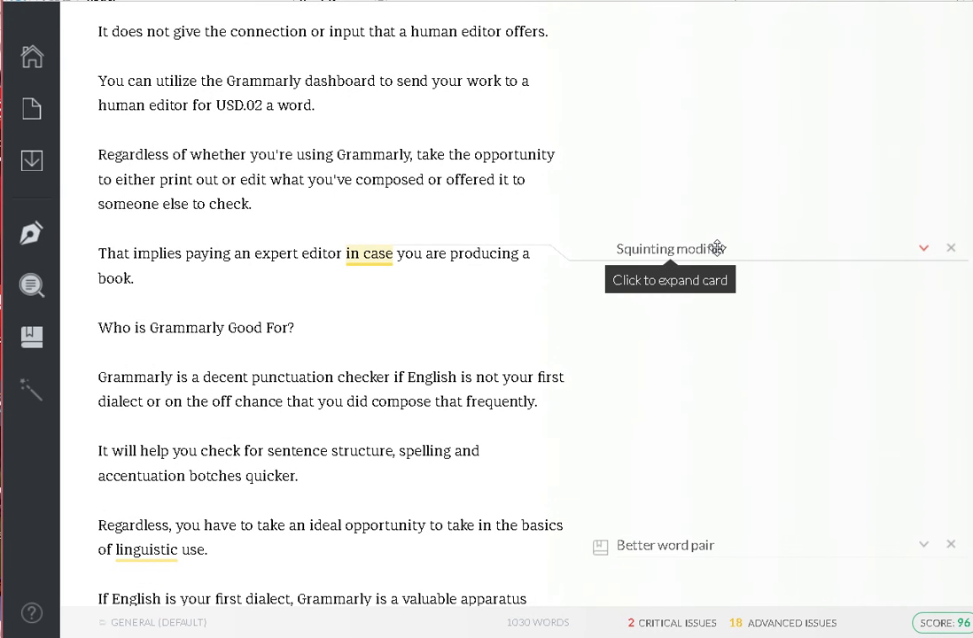
scroll(700, 436, "down", 8)
scroll(700, 436, "down", 1)
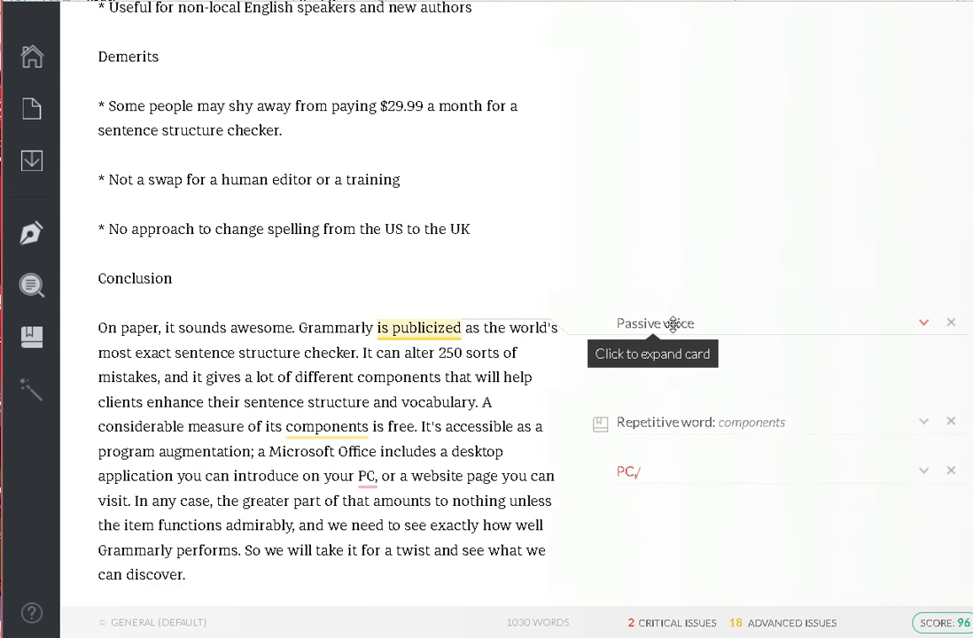
Step: Review the 'is publicized' passive-voice note, then remove the comma after 'PC' for a 97 score
left_click(923, 322)
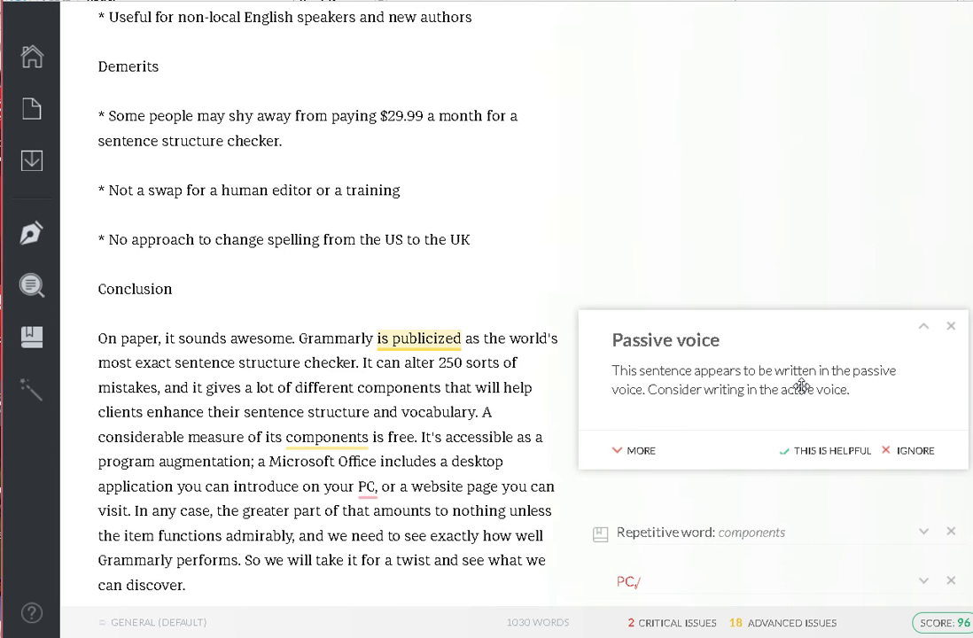
scroll(700, 319, "down", 2)
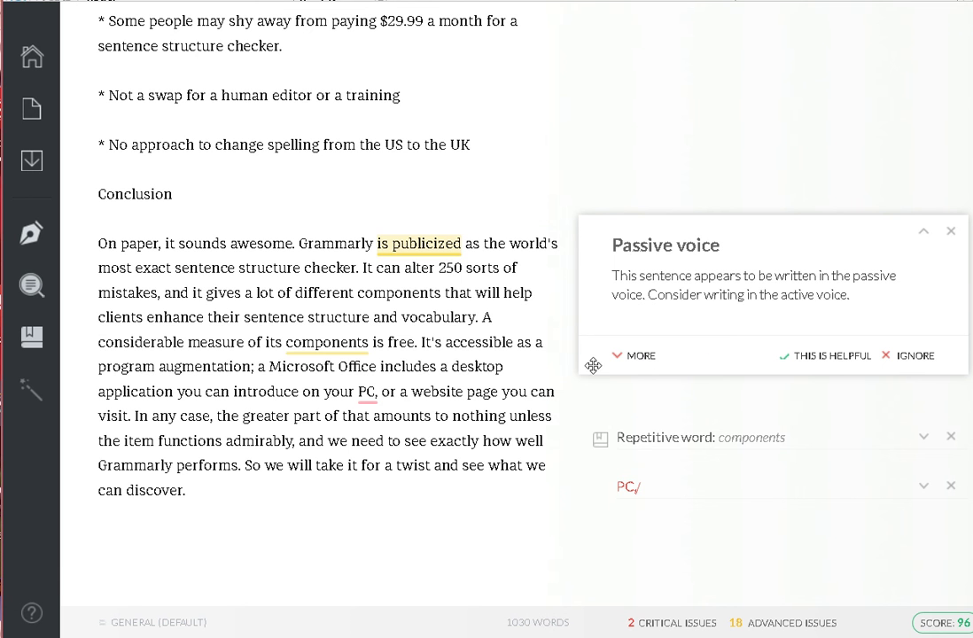
left_click(636, 355)
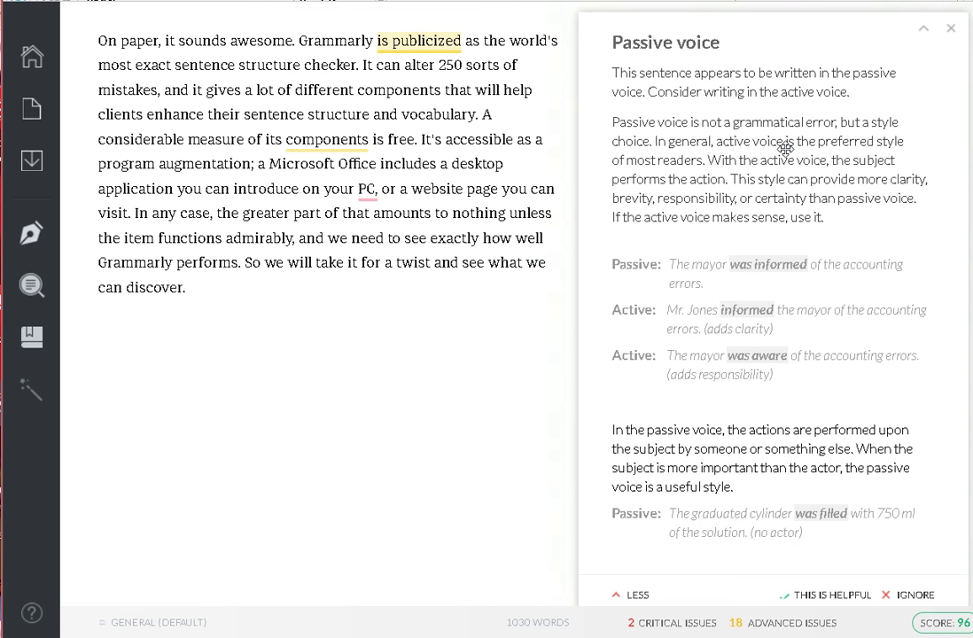
scroll(647, 506, "down", 3)
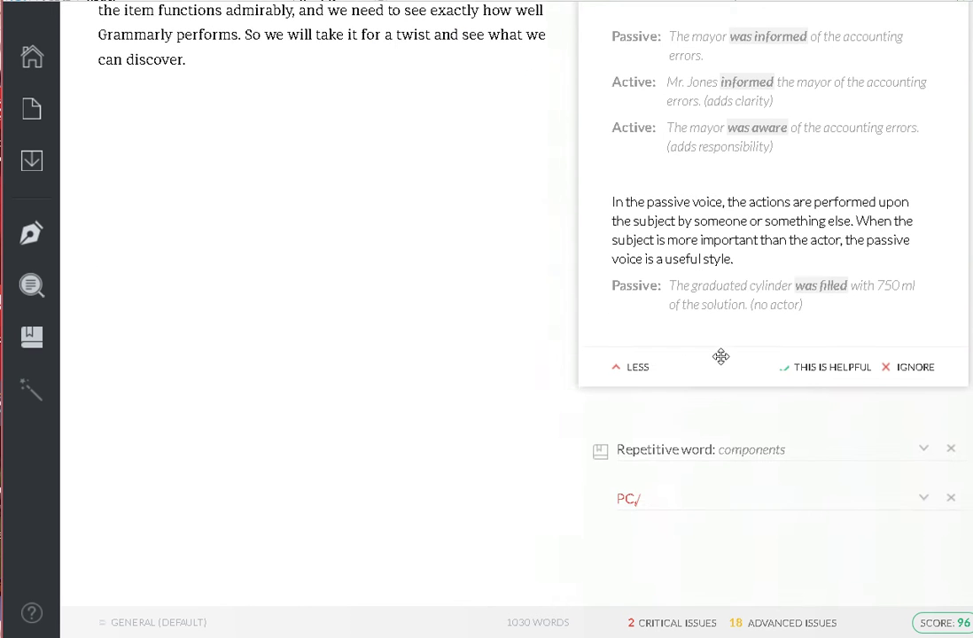
left_click(635, 367)
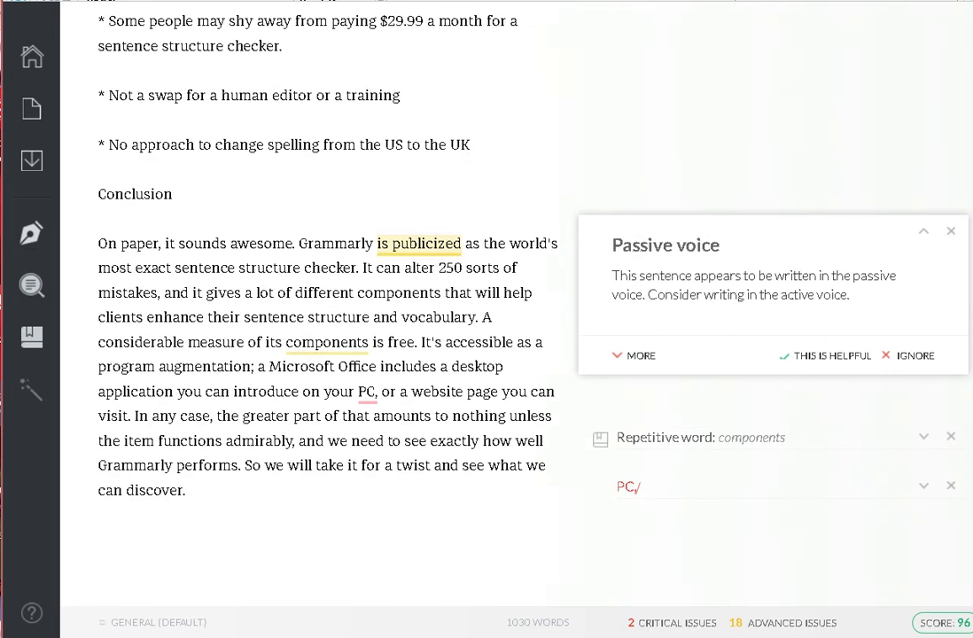
left_click(97, 168)
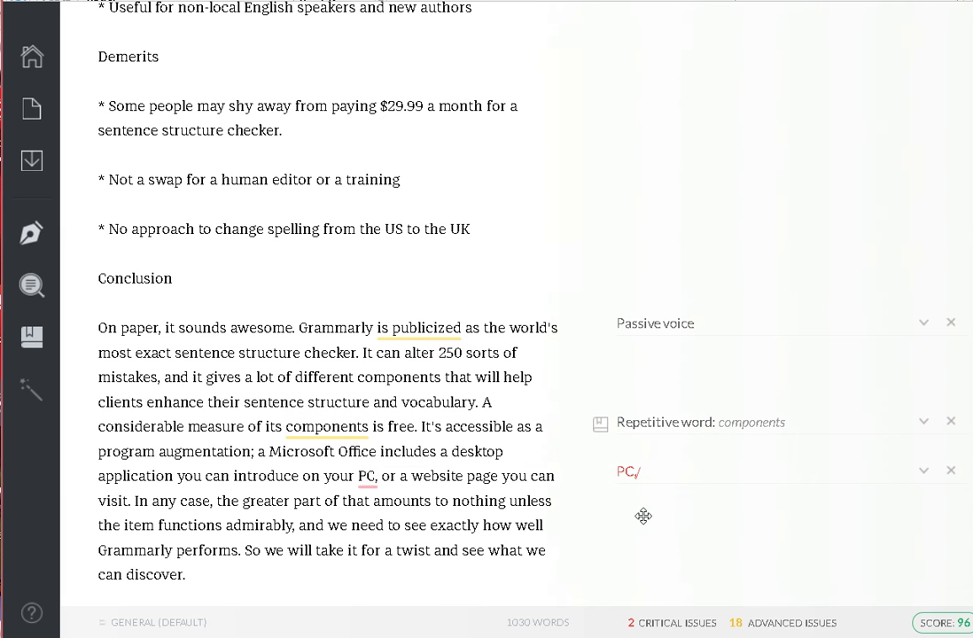
left_click(628, 471)
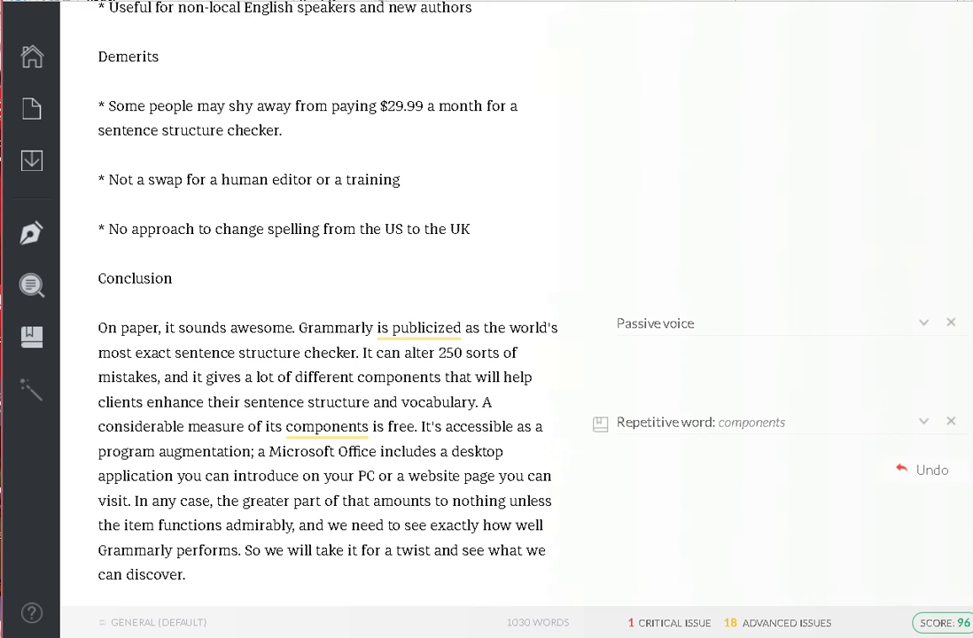
key("ctrl+Home")
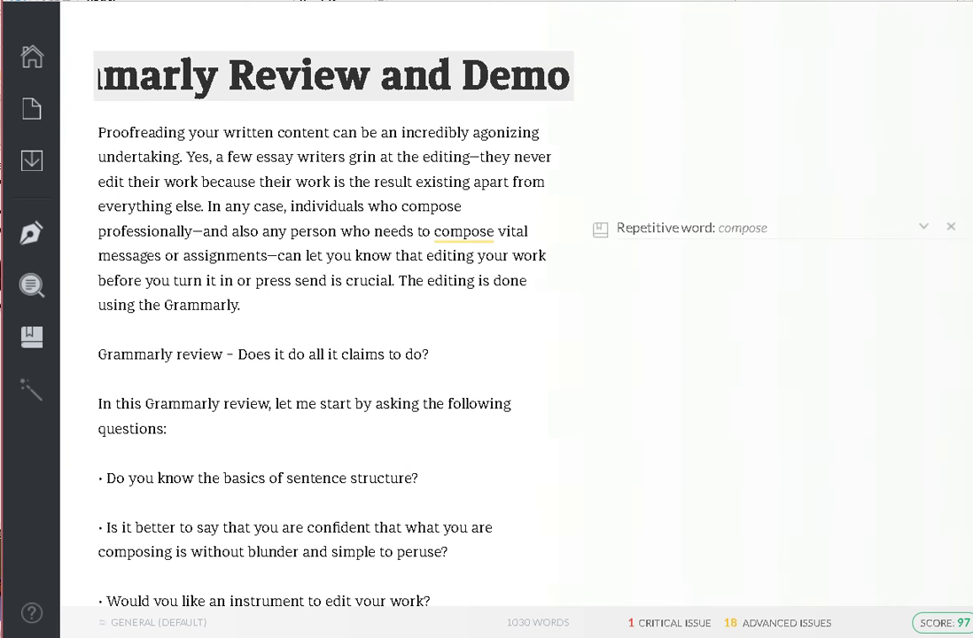
Step: Create a new blank document named 'Grammarly Review 2' and place the cursor in its body
mouse_move(31, 108)
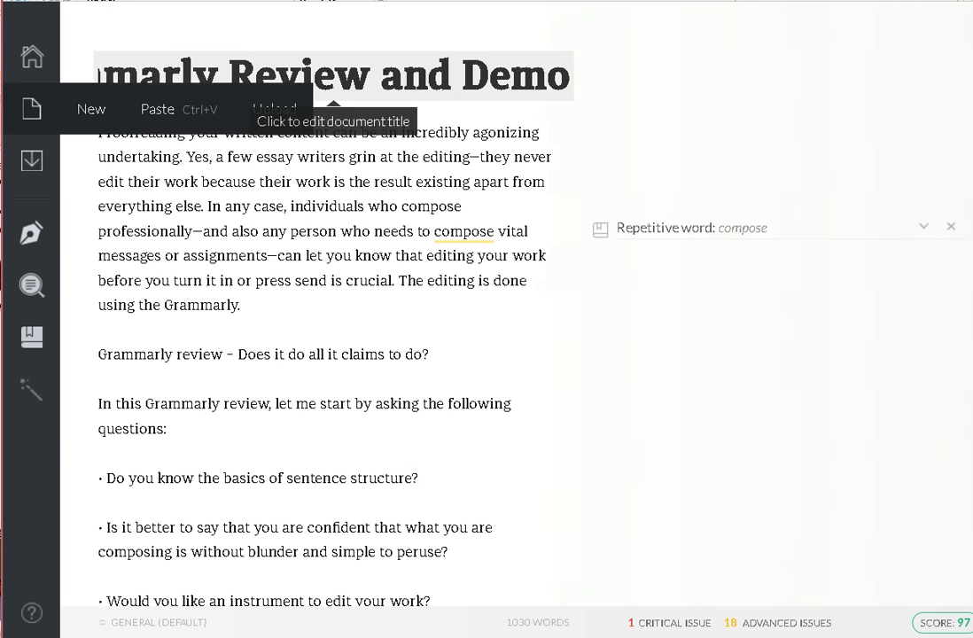
left_click(94, 110)
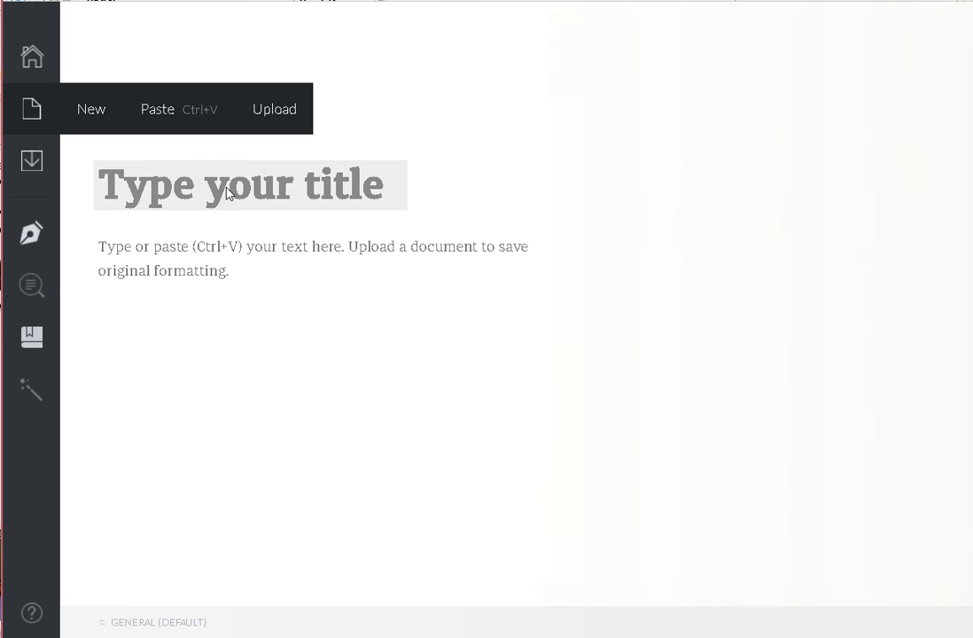
type("Gra")
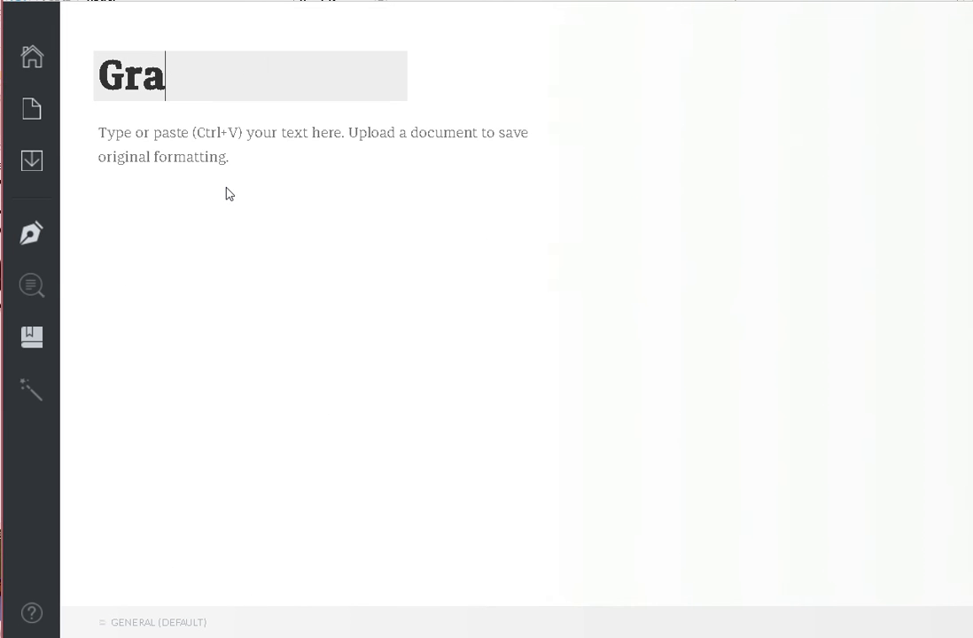
type("mmar")
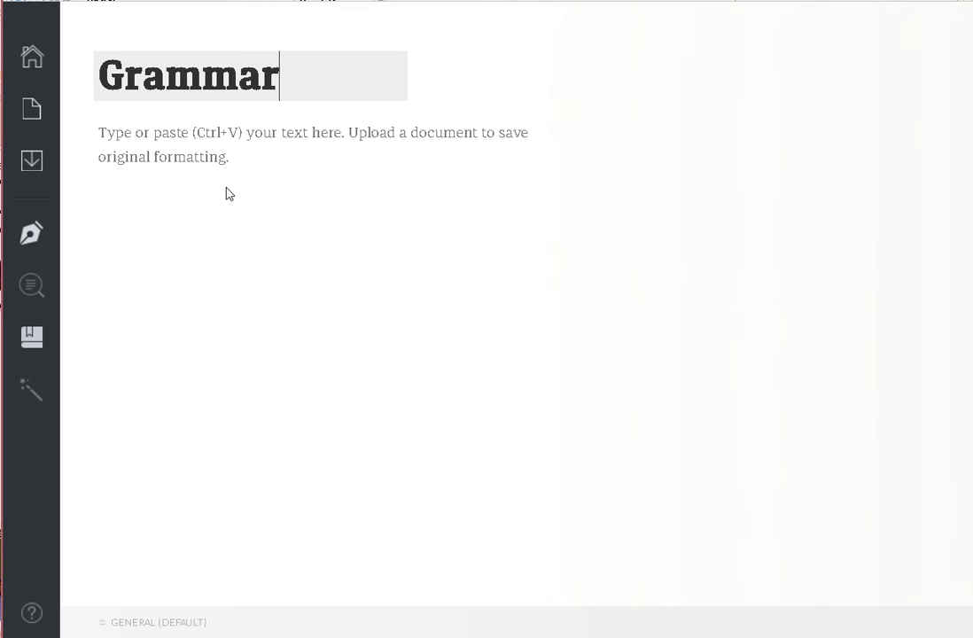
type("ly Revi")
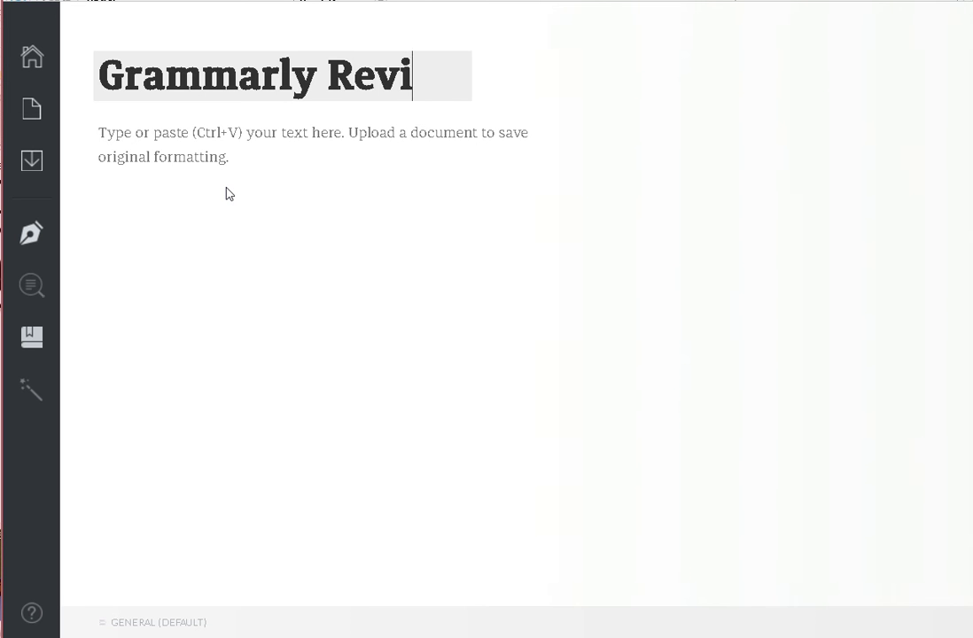
type("ew 2")
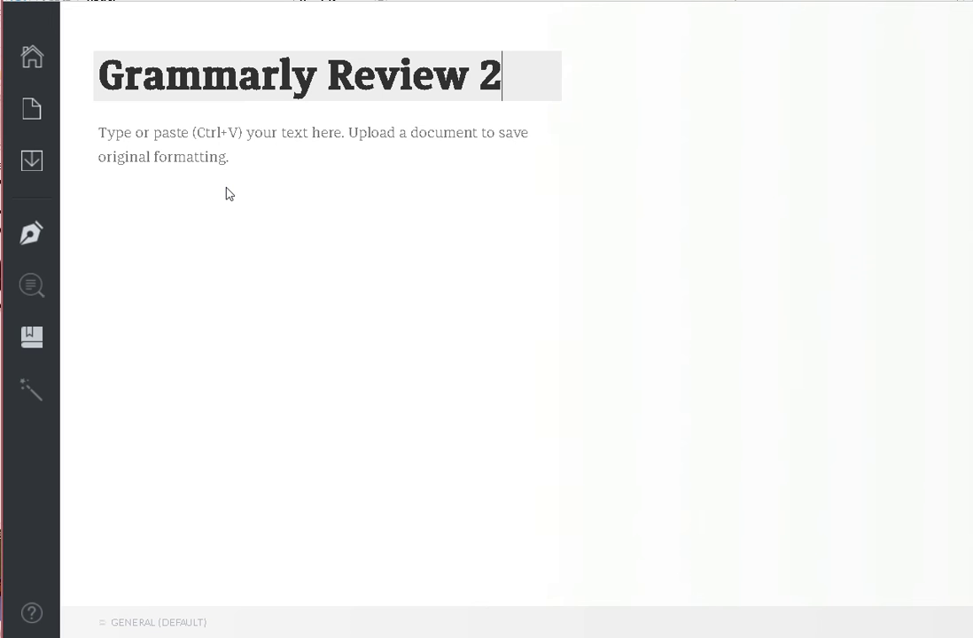
left_click(238, 152)
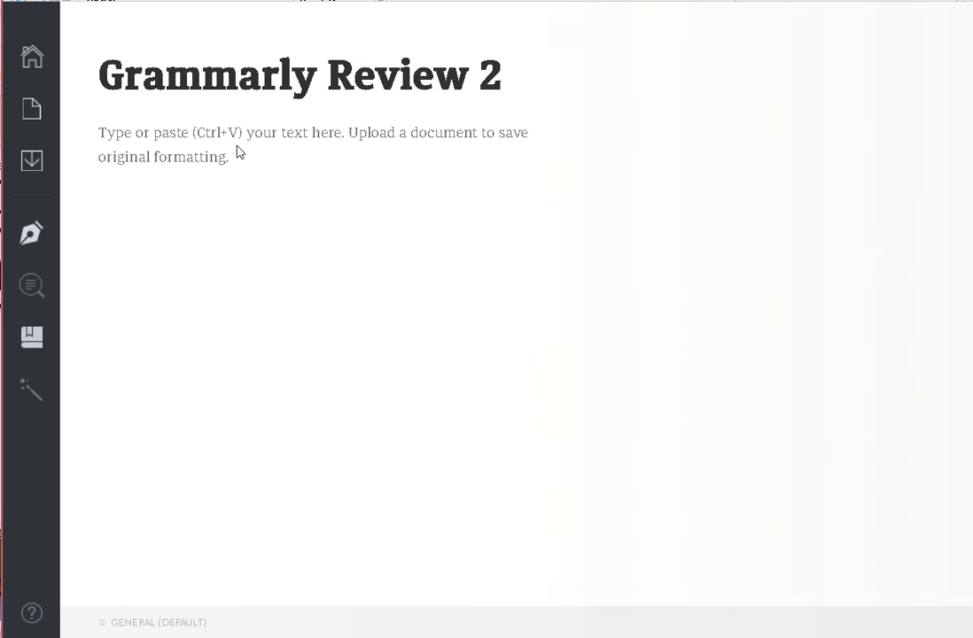
Step: Paste the SEO article and delete its headline-and-author line so it starts with 'Each day'
key("ctrl+v")
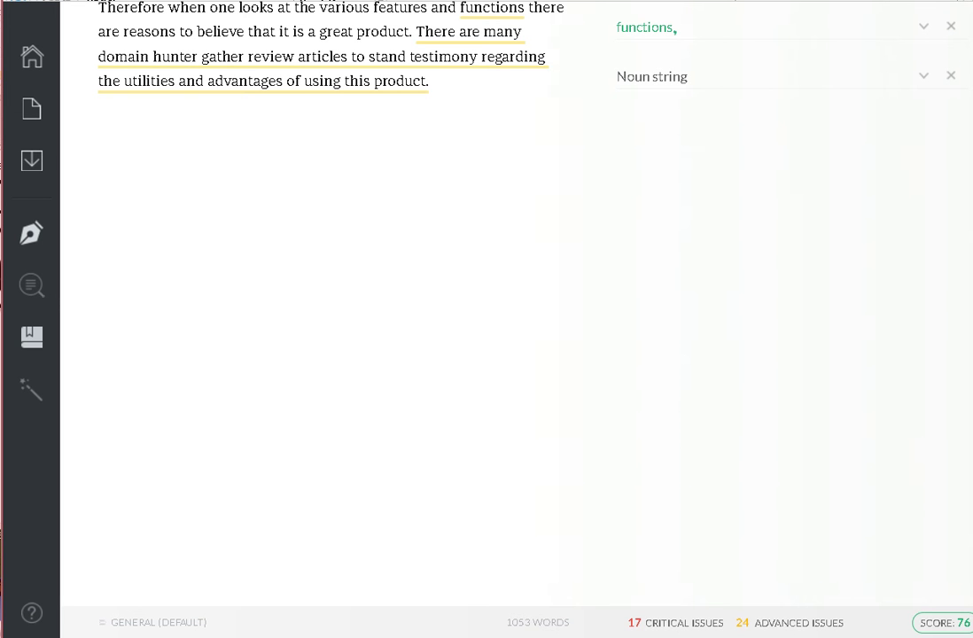
scroll(328, 310, "up", 20)
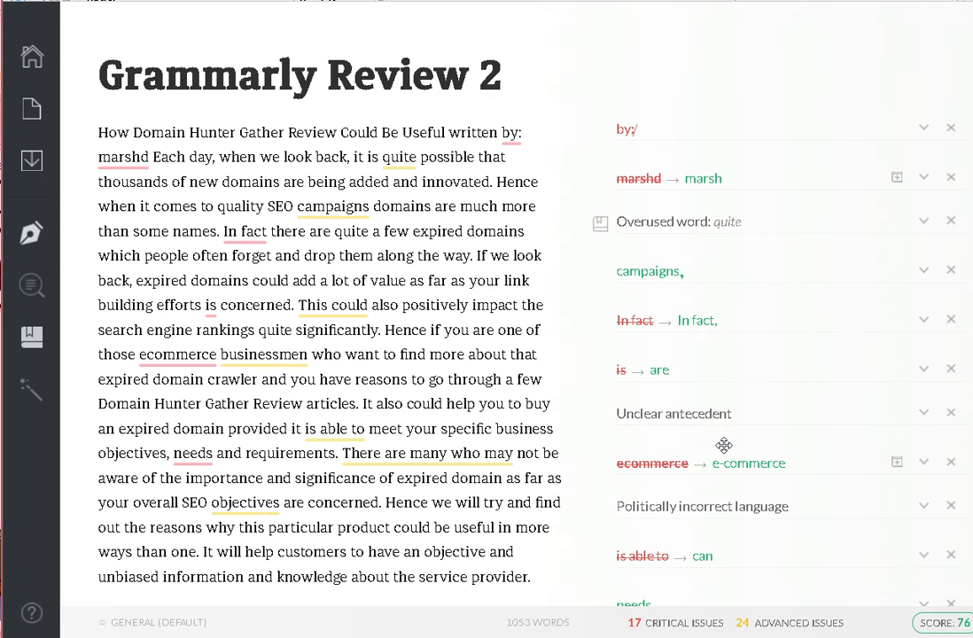
mouse_move(728, 453)
left_click_drag(151, 157, 98, 132)
key("BackSpace")
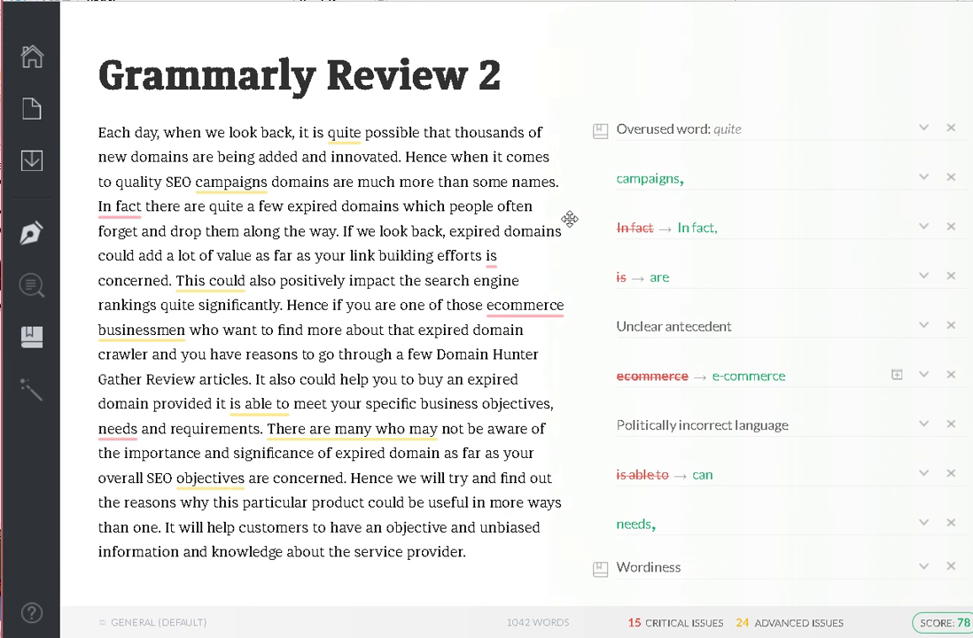
Step: Add commas after 'campaigns' and 'In fact', change 'is' to 'are', and write 'eCommerce'
left_click(647, 182)
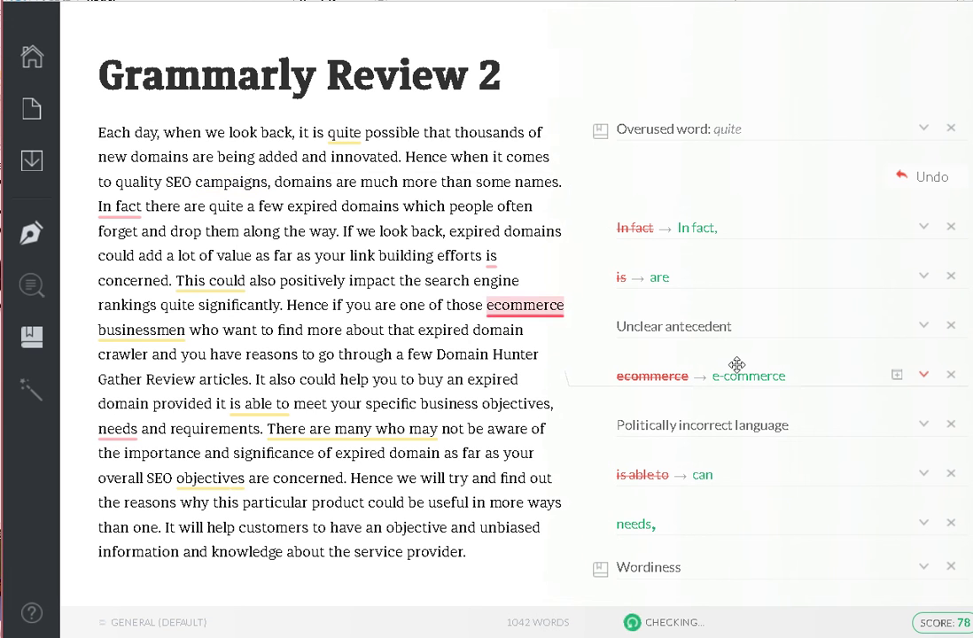
left_click(705, 233)
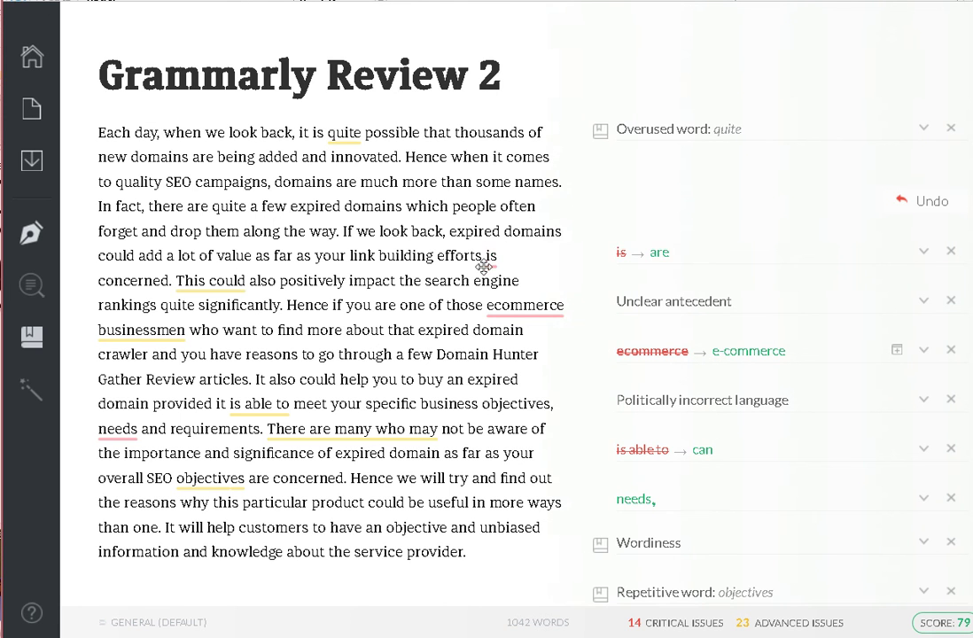
left_click(701, 257)
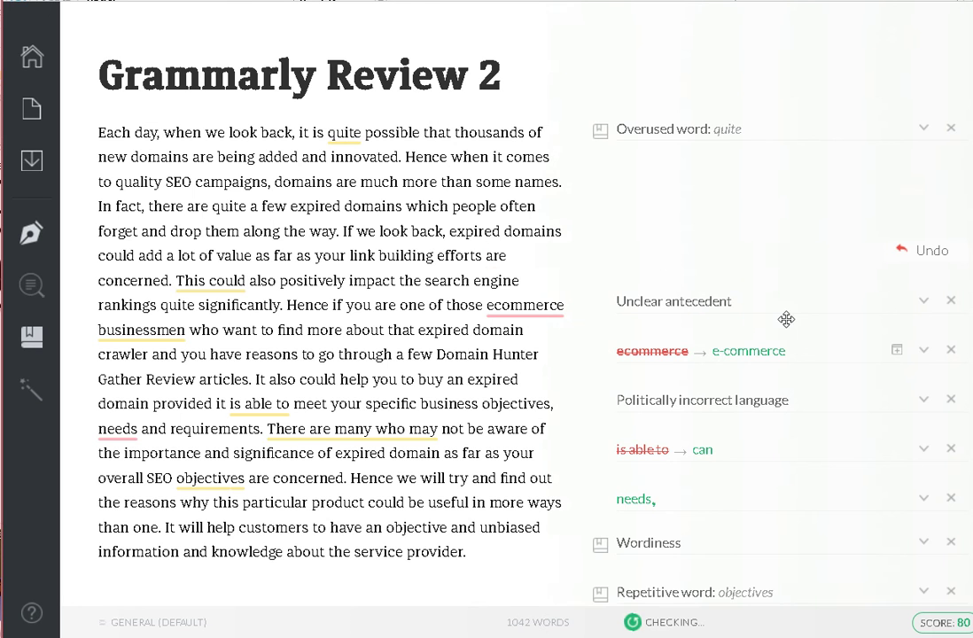
scroll(787, 317, "down", 3)
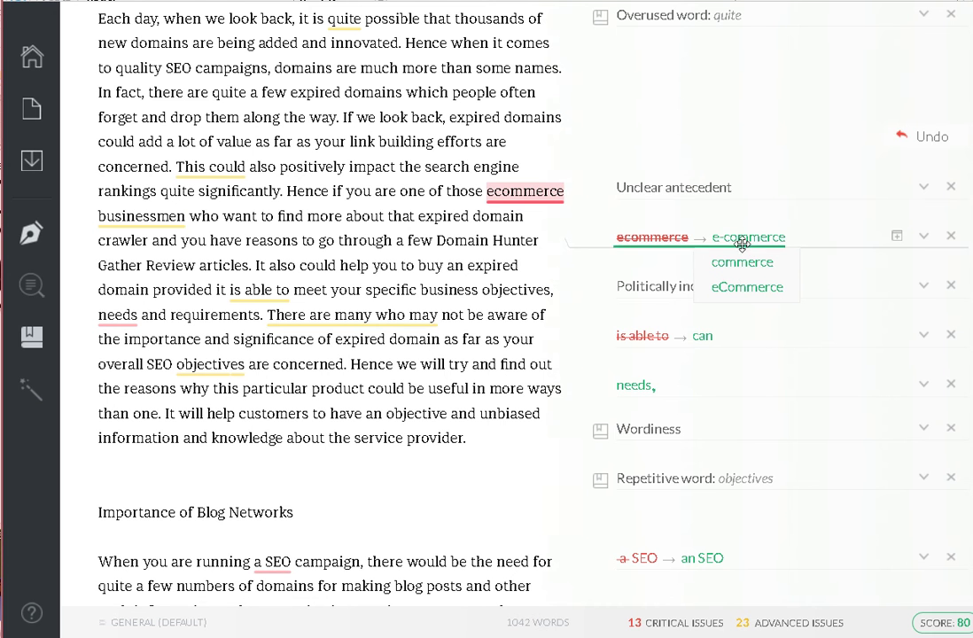
left_click(745, 287)
scroll(716, 355, "down", 1)
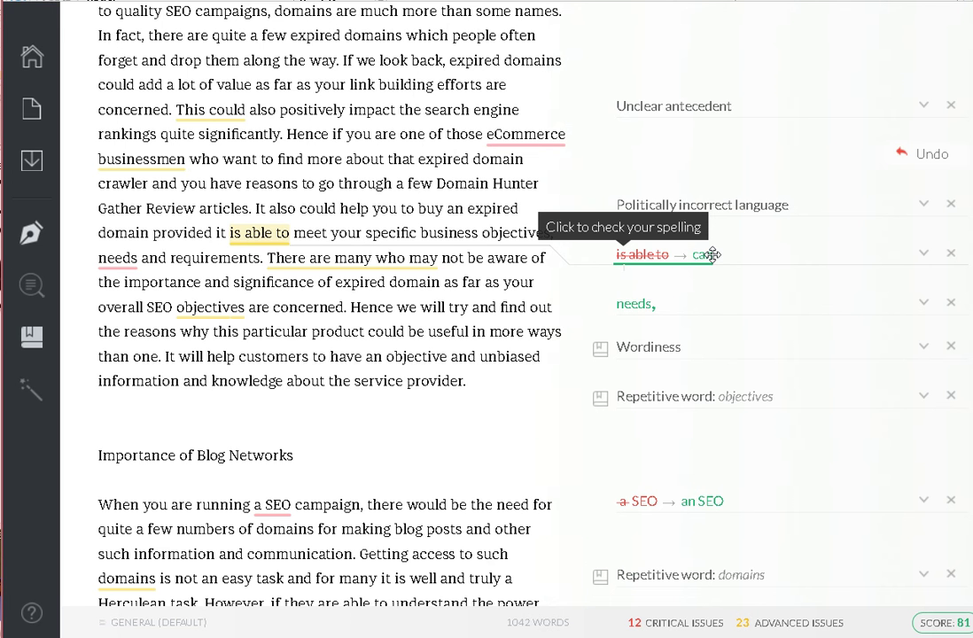
Step: Read the politically incorrect language note, then replace 'businessmen' with 'businesspeople'
left_click(747, 208)
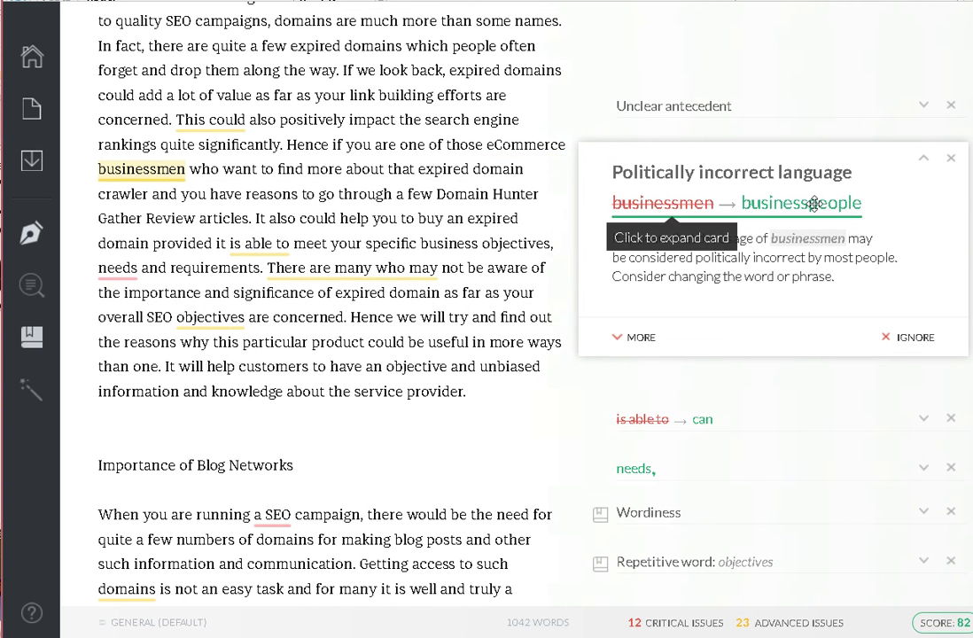
left_click(642, 337)
scroll(585, 395, "down", 1)
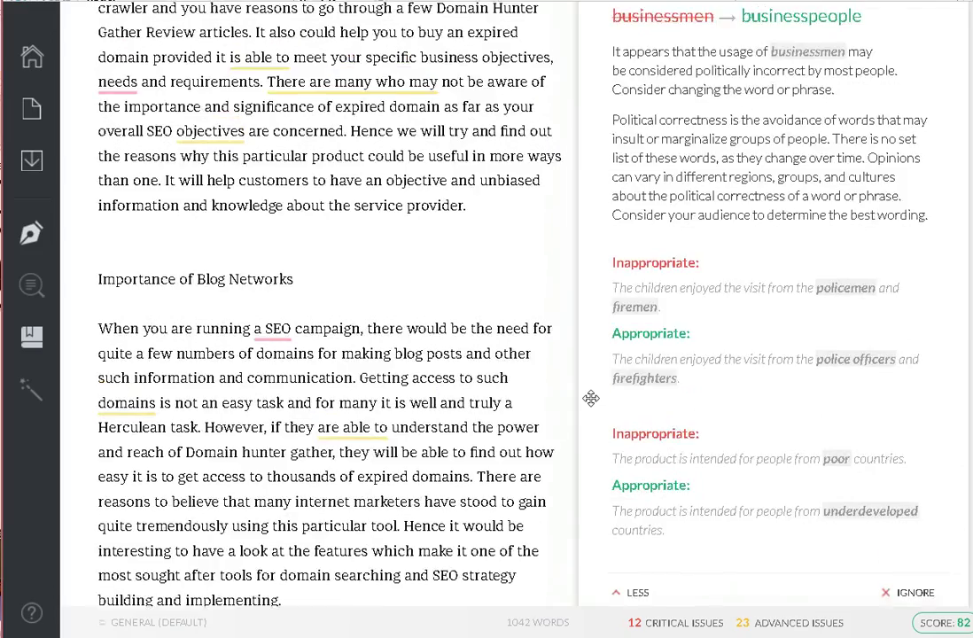
scroll(590, 398, "up", 3)
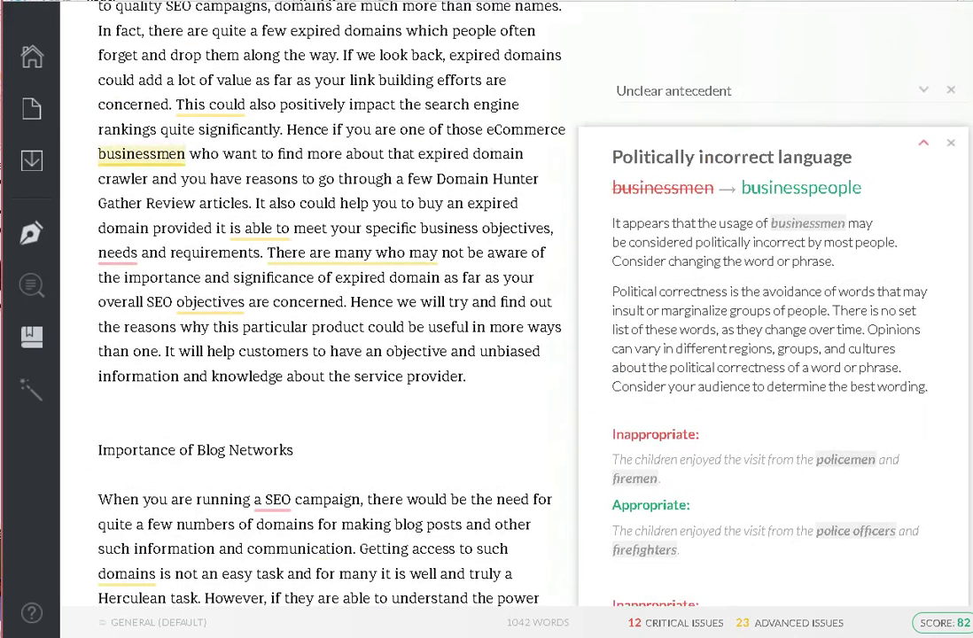
left_click(736, 188)
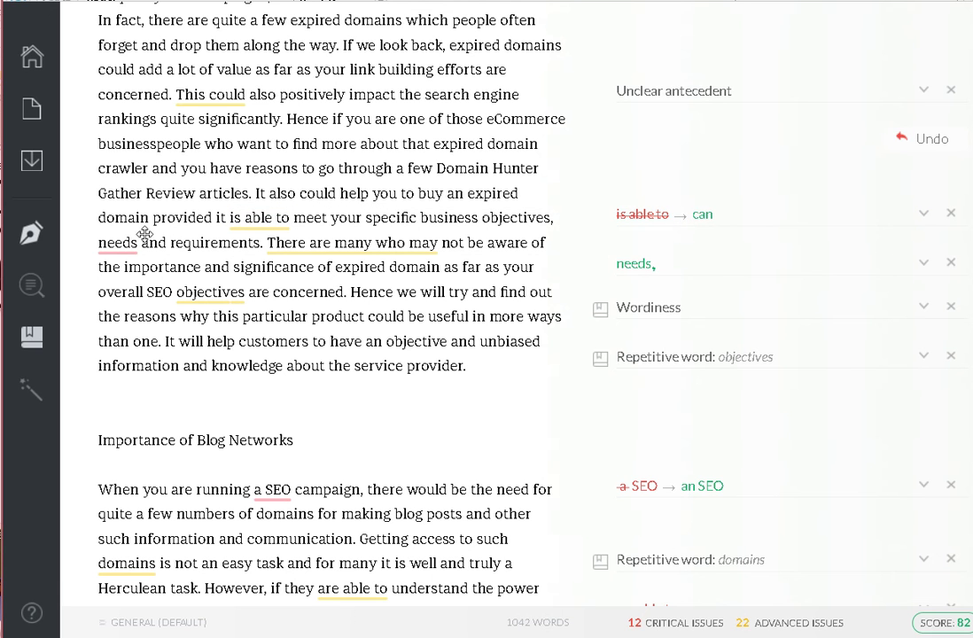
Step: Replace 'is able to' with 'can' and add a comma after 'needs'
left_click_drag(292, 217, 215, 217)
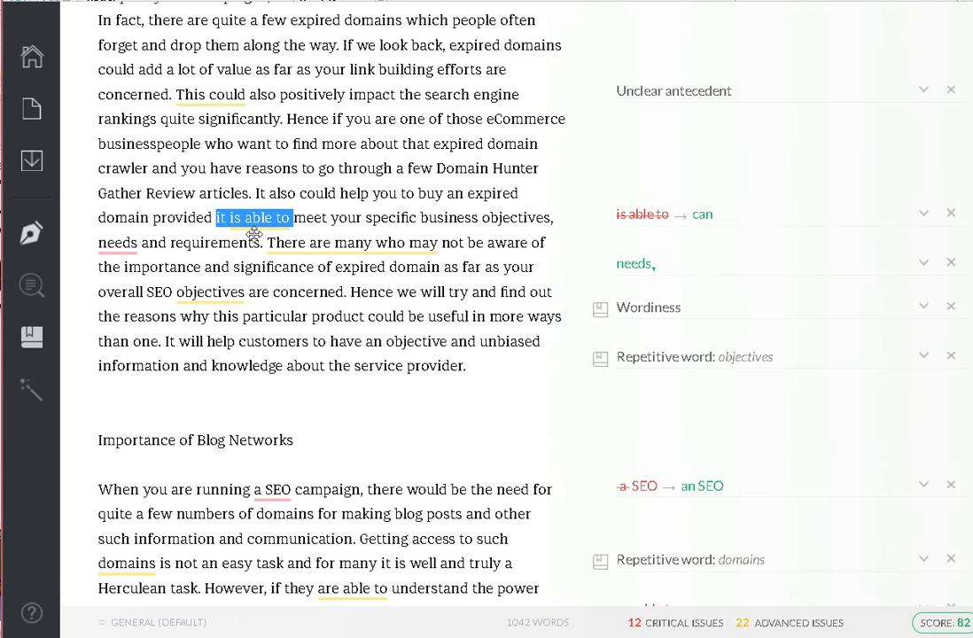
left_click(306, 219)
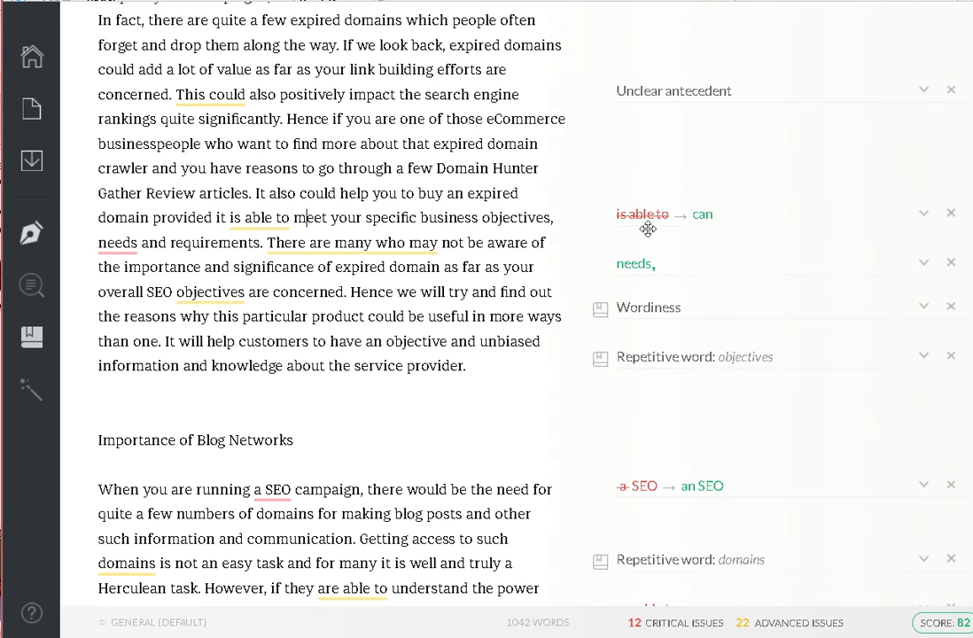
left_click(703, 215)
scroll(400, 347, "down", 2)
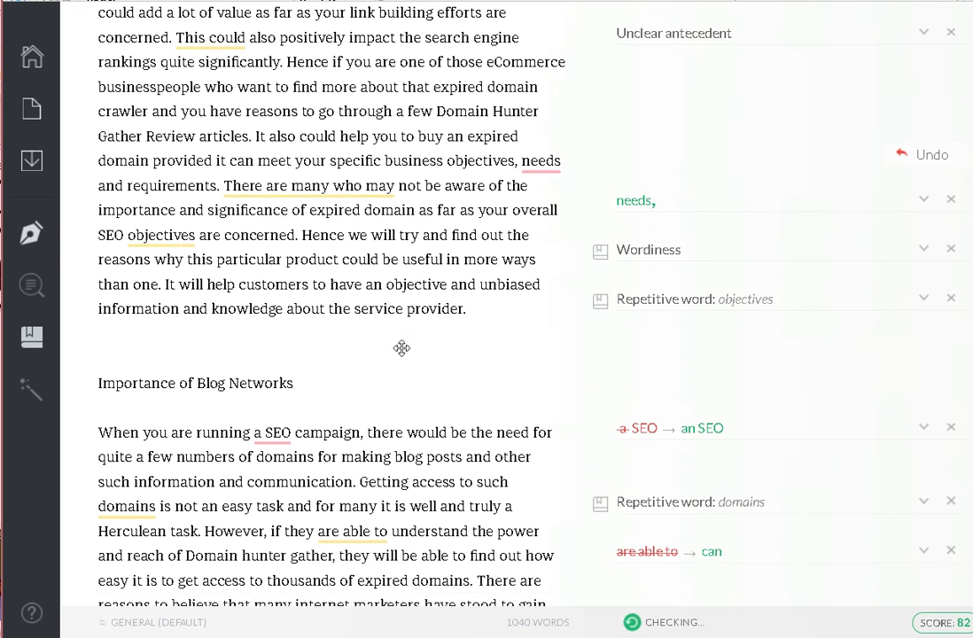
left_click(626, 200)
scroll(623, 266, "down", 2)
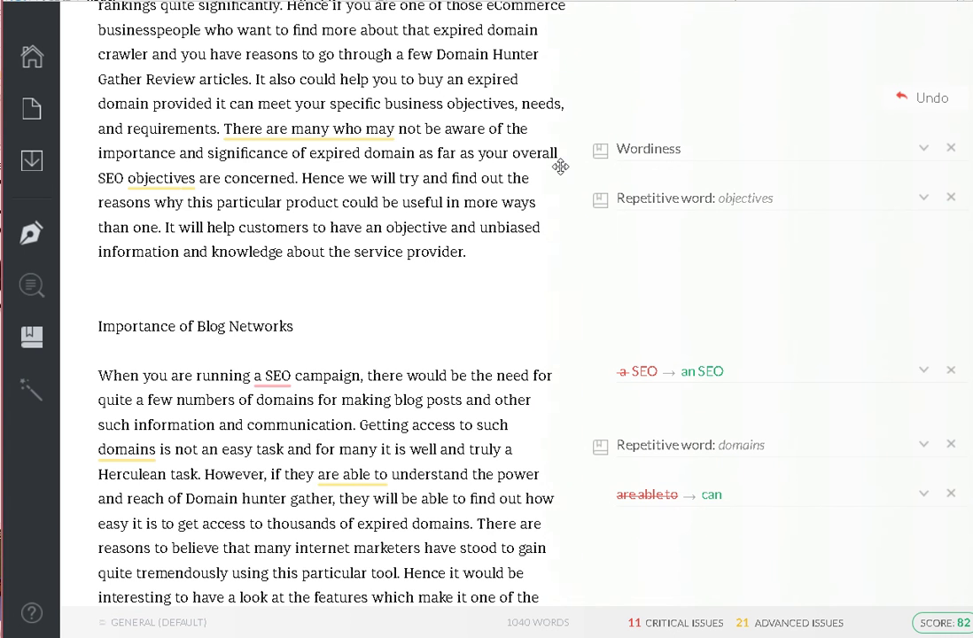
left_click_drag(566, 105, 512, 106)
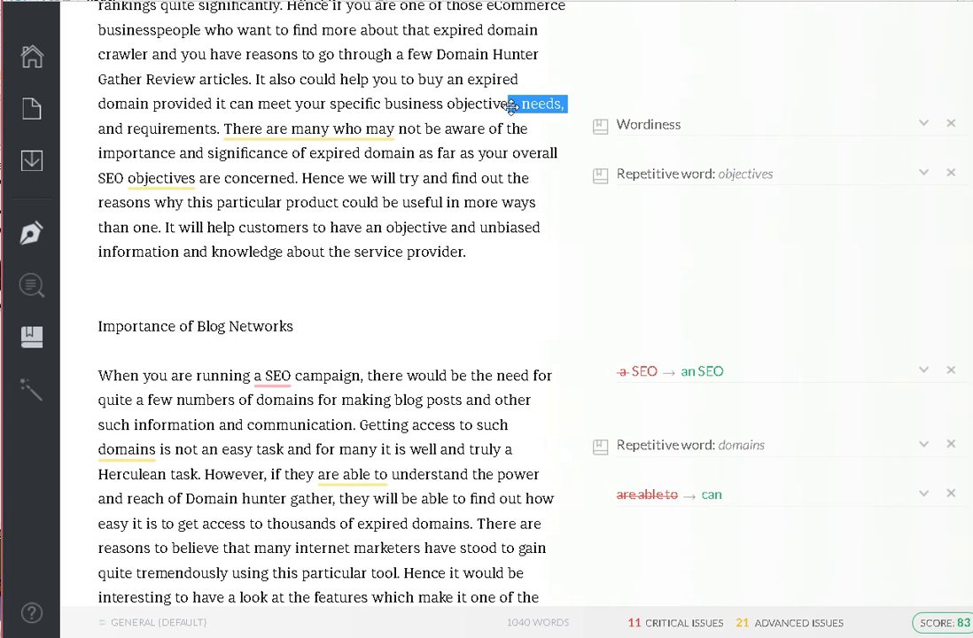
Step: Read the wordiness explanation for 'There are many who may' and its concise-writing examples
left_click(660, 126)
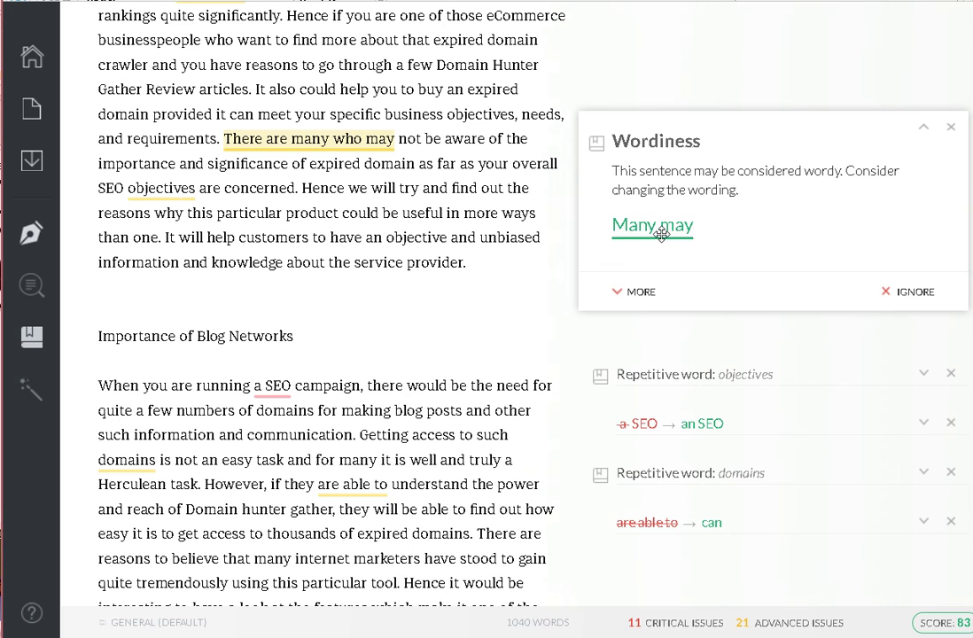
left_click(632, 286)
scroll(620, 266, "down", 2)
scroll(603, 275, "down", 2)
scroll(602, 275, "down", 1)
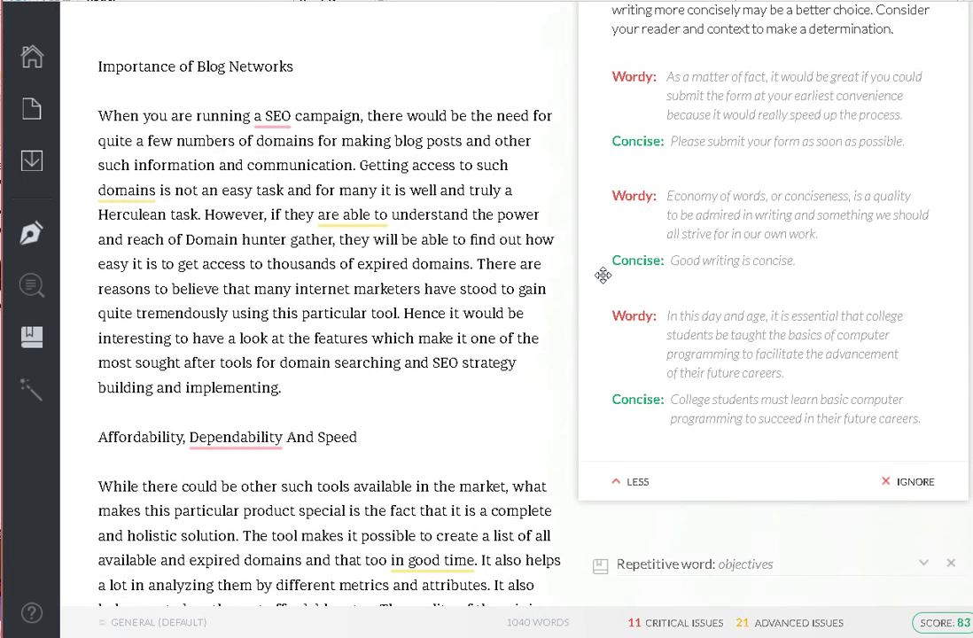
left_click_drag(674, 143, 886, 163)
left_click_drag(672, 260, 797, 261)
scroll(627, 408, "up", 4)
left_click(347, 261)
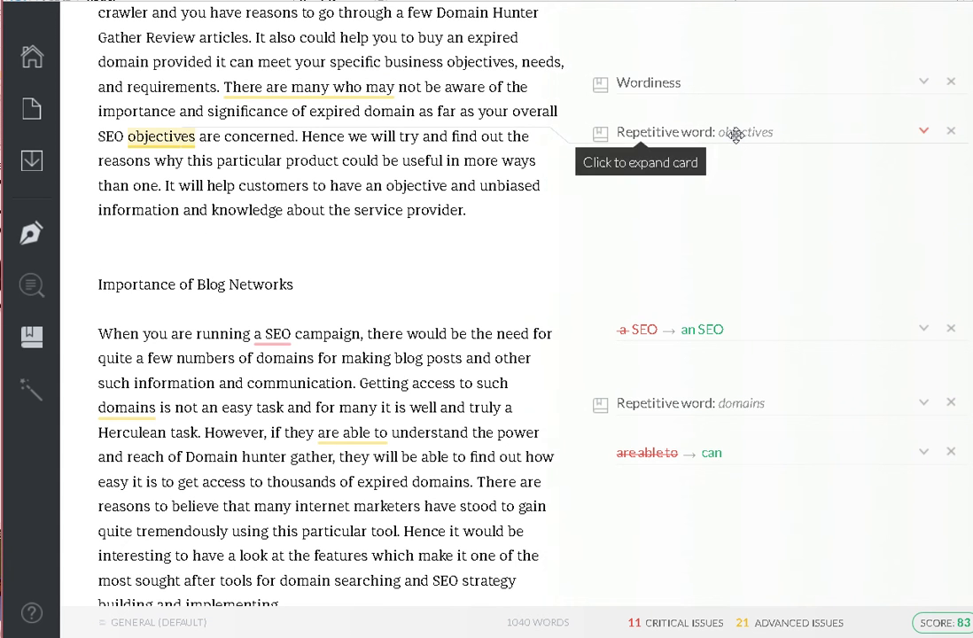
left_click(736, 133)
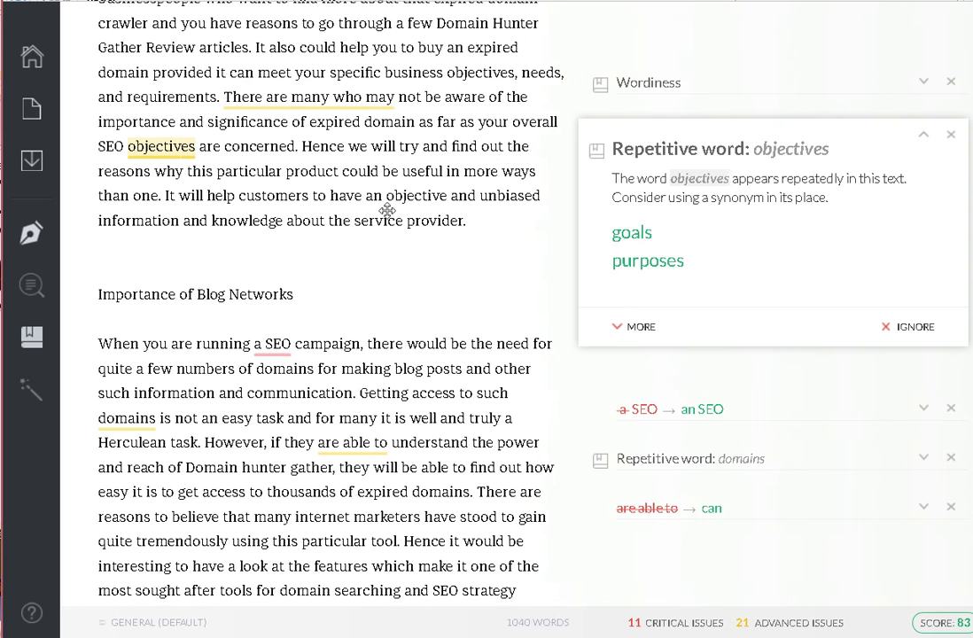
double_click(181, 143)
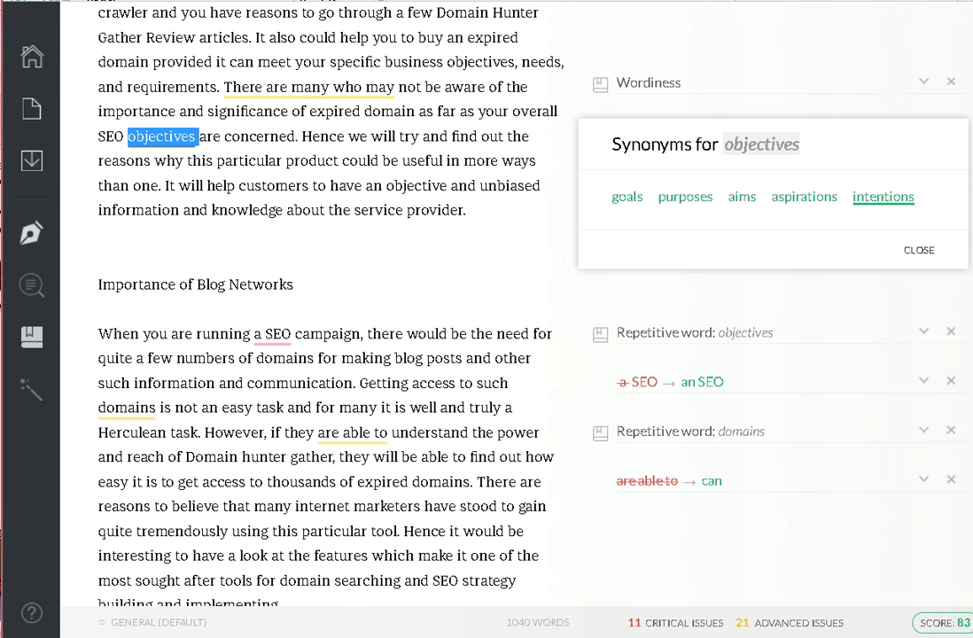
left_click(501, 160)
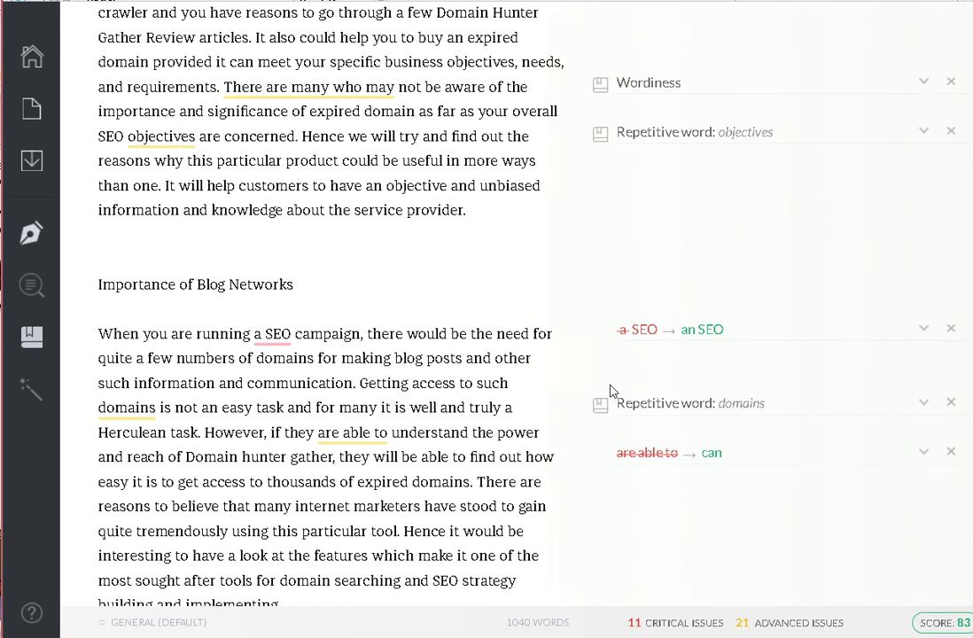
scroll(610, 391, "down", 3)
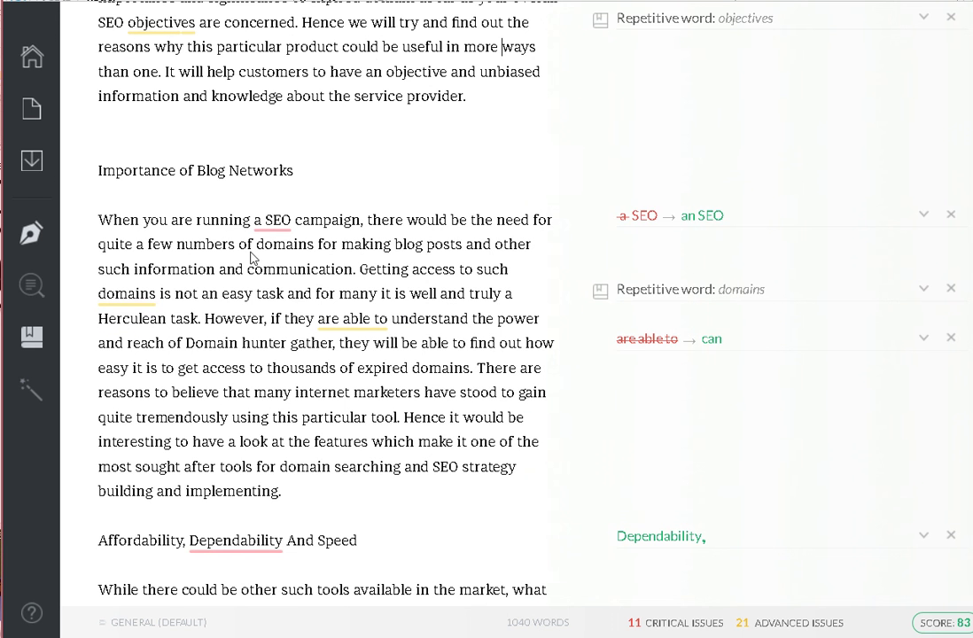
scroll(514, 239, "down", 2)
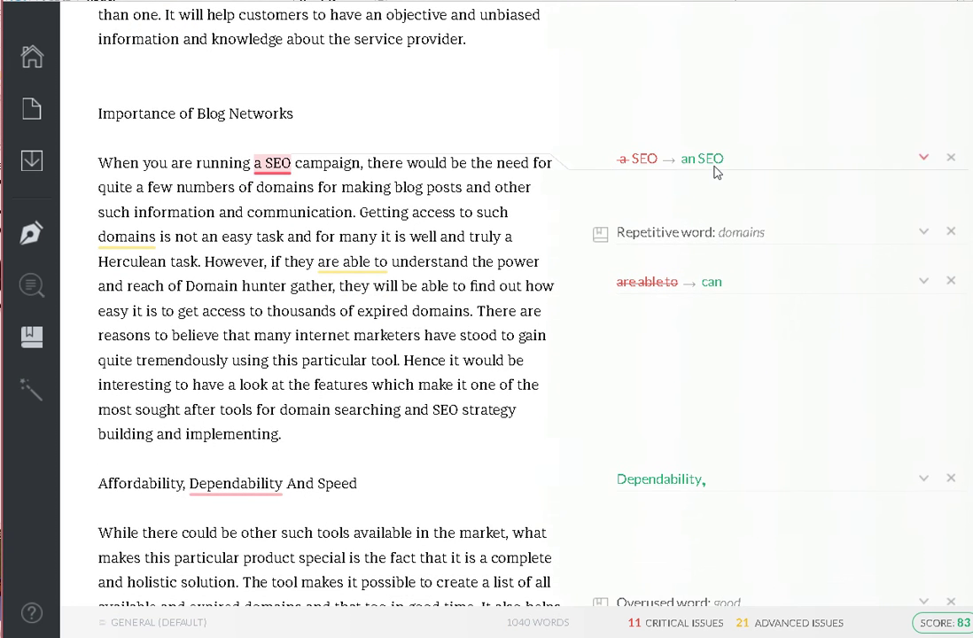
Step: Change 'a SEO' to 'an SEO', and check synonyms for 'domains' but keep the word
left_click(770, 224)
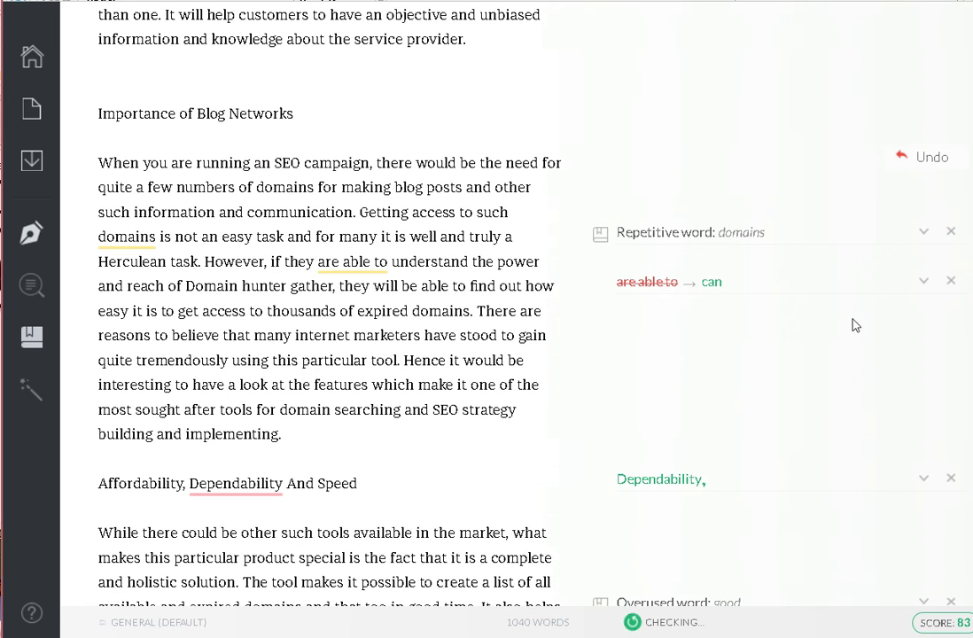
scroll(824, 337, "down", 5)
scroll(763, 248, "up", 2)
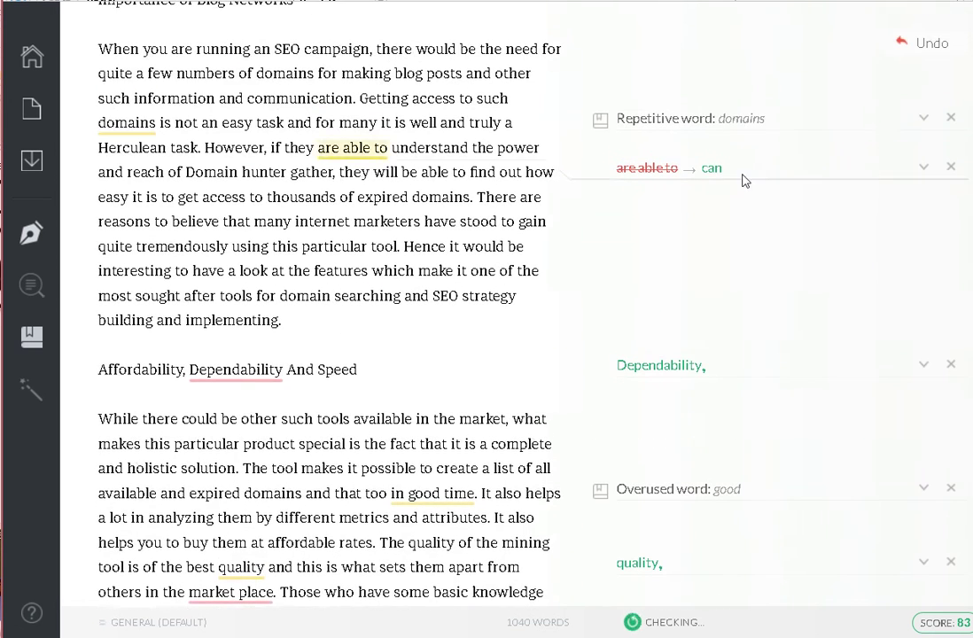
left_click(742, 125)
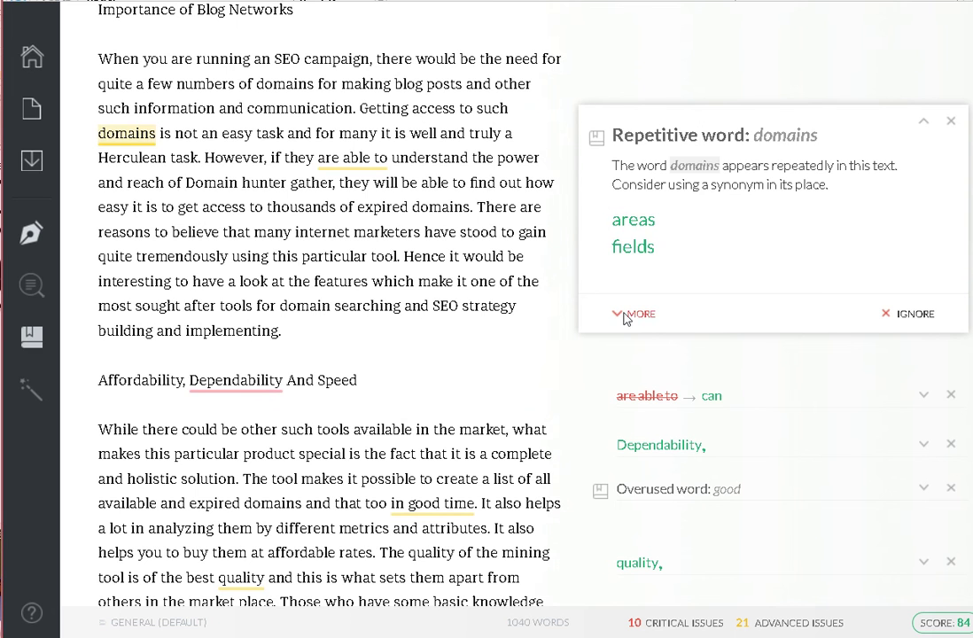
left_click(642, 316)
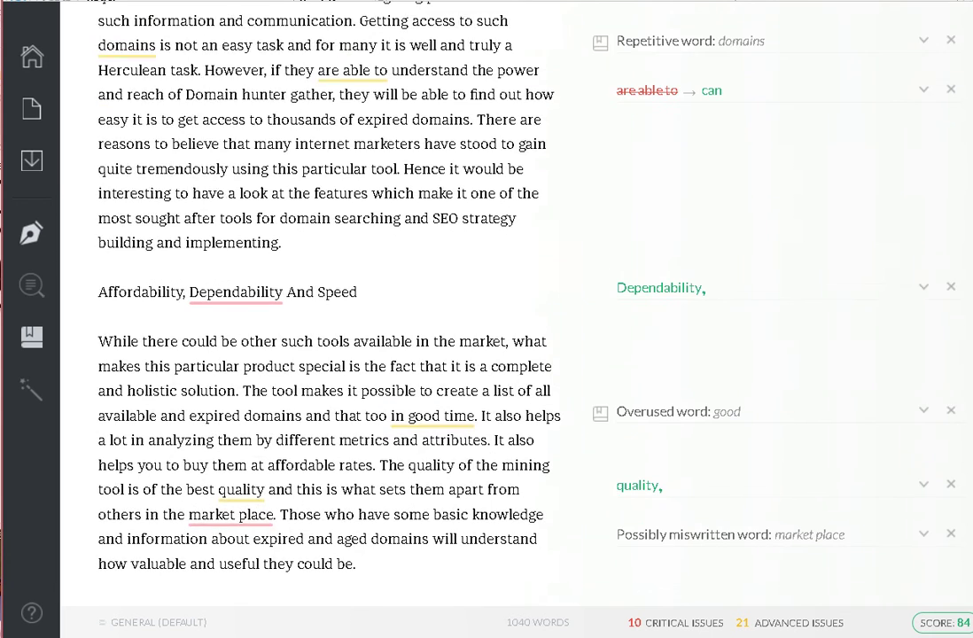
mouse_move(32, 160)
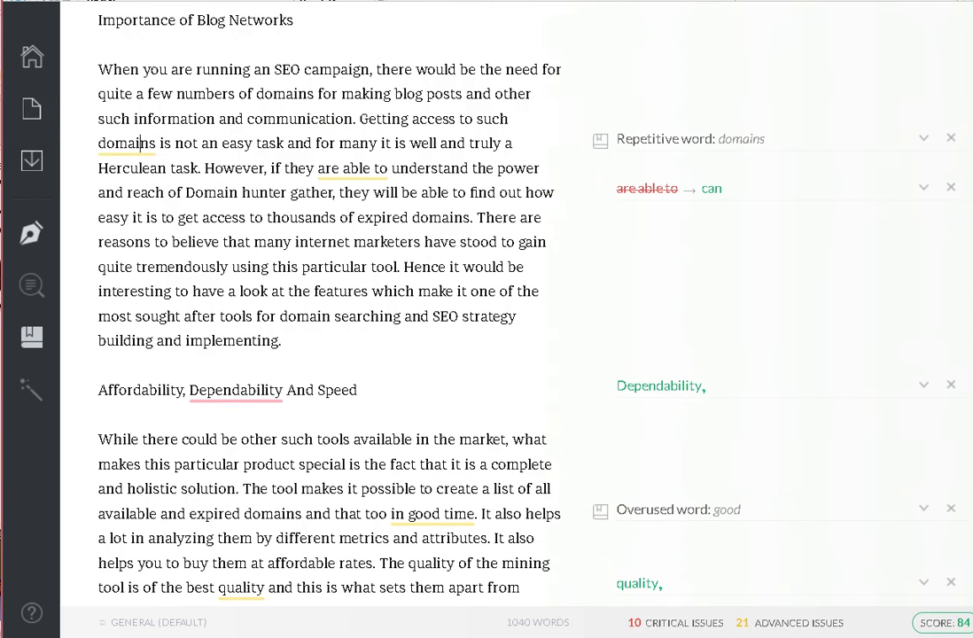
double_click(139, 143)
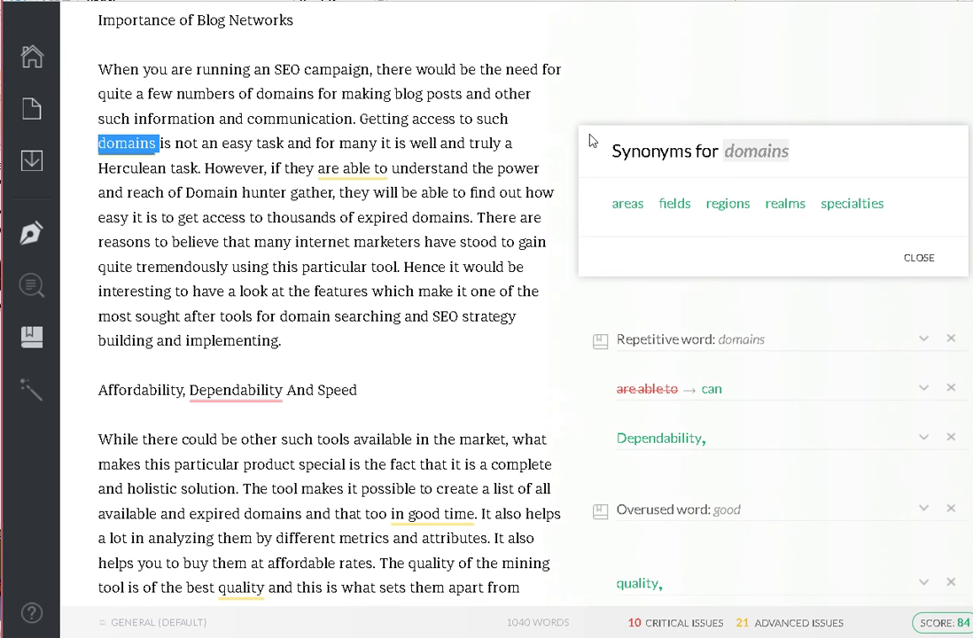
left_click(545, 169)
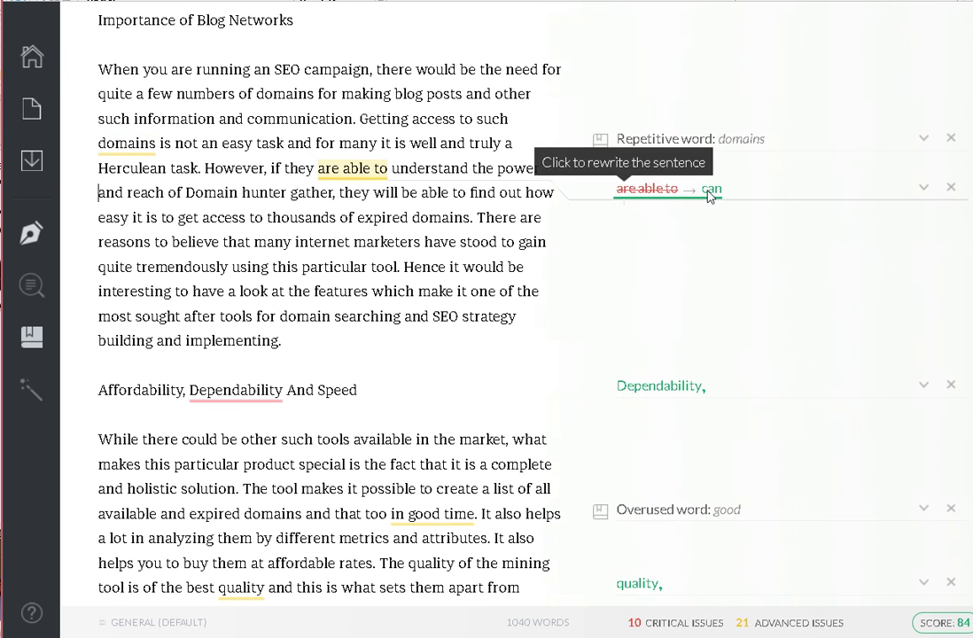
Step: Add a comma after 'Dependability' in the heading and view replacements for 'good'
scroll(656, 200, "down", 3)
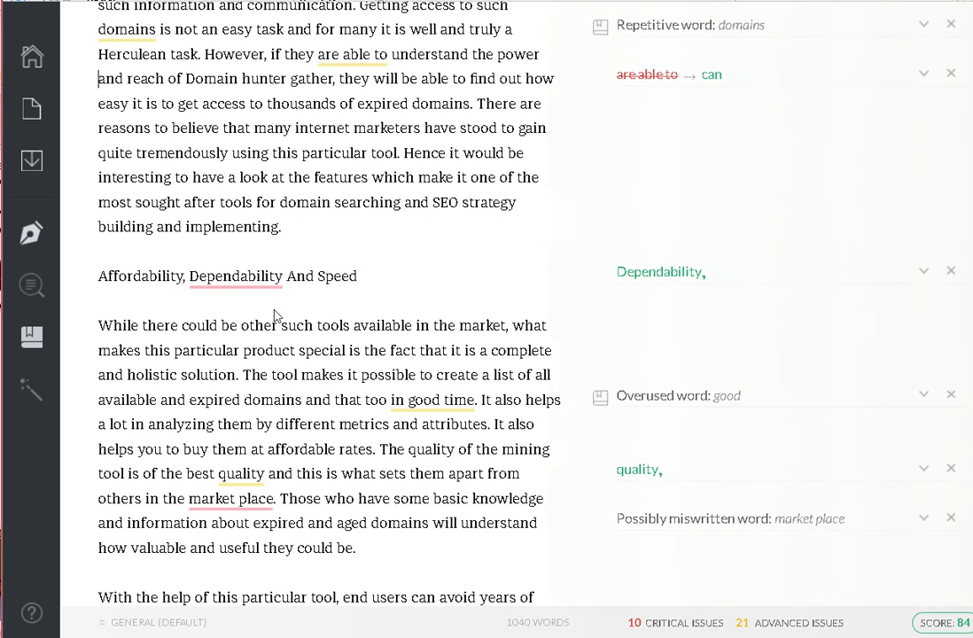
left_click(684, 274)
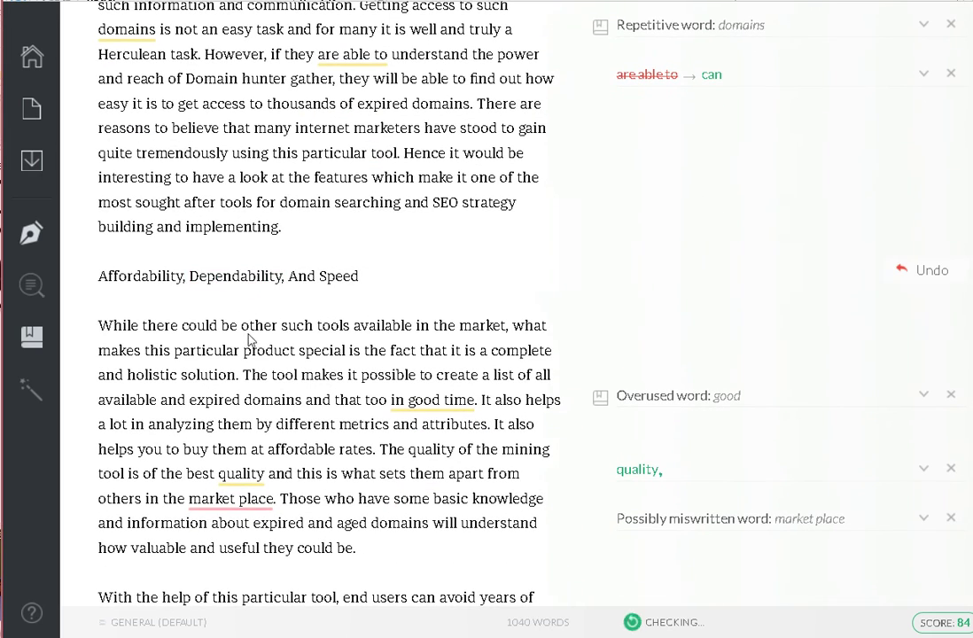
scroll(704, 315, "down", 5)
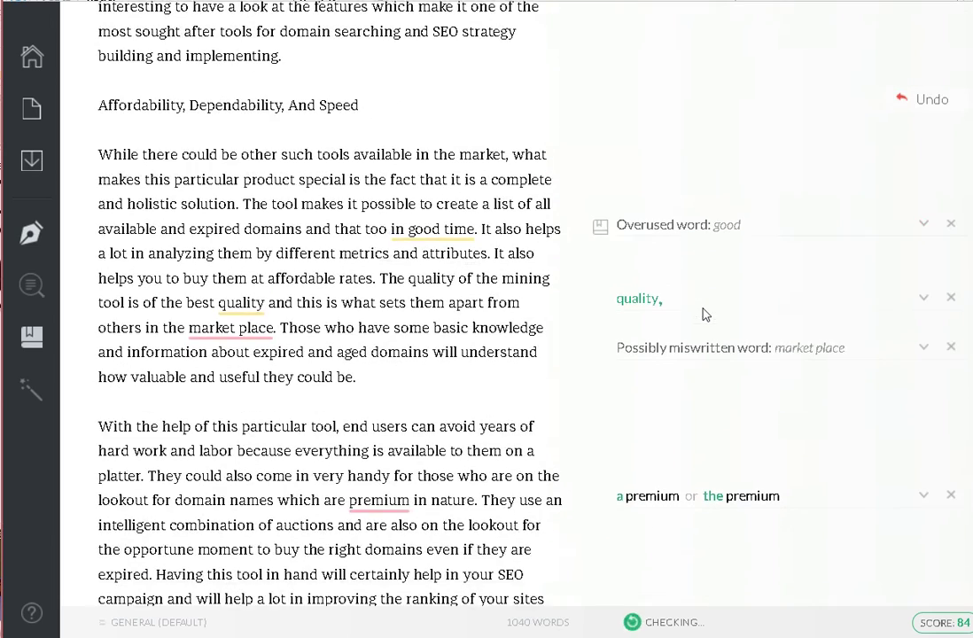
left_click(723, 227)
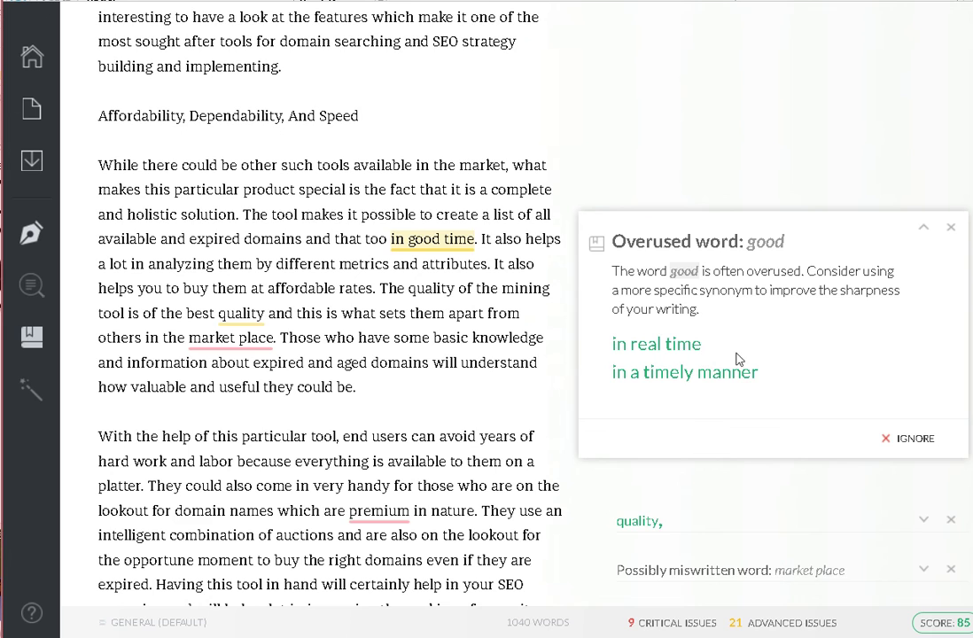
Step: Add a comma after 'quality' and join 'market place' into 'marketplace'
left_click(716, 173)
scroll(716, 266, "down", 1)
scroll(713, 359, "down", 2)
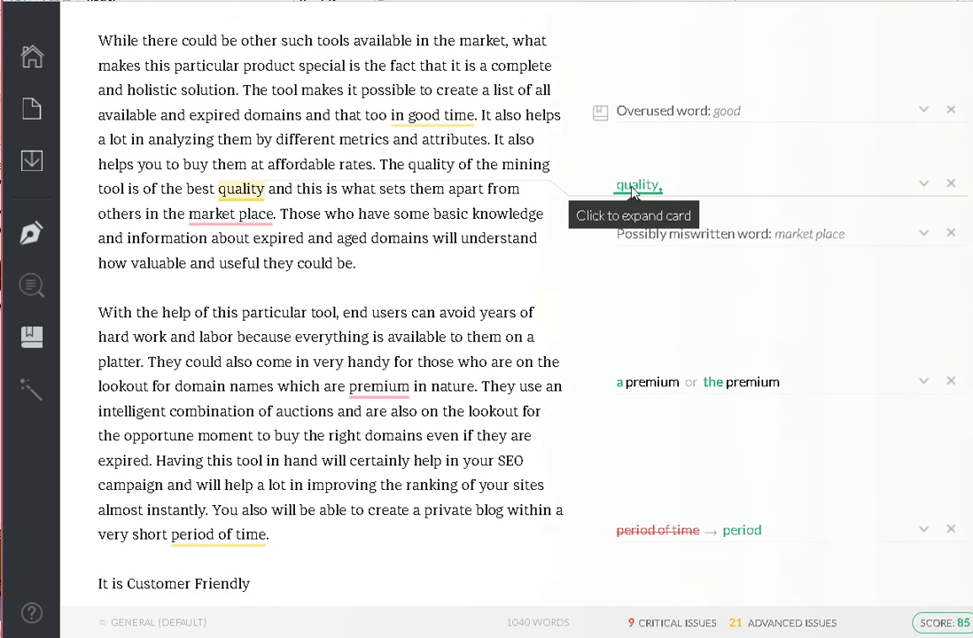
left_click(632, 193)
scroll(741, 358, "down", 3)
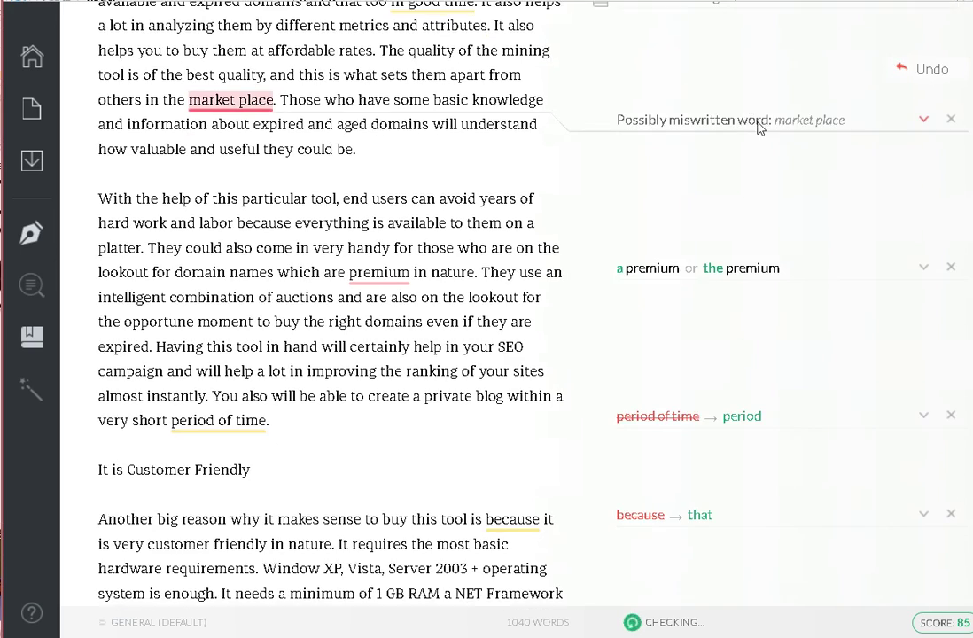
left_click(814, 131)
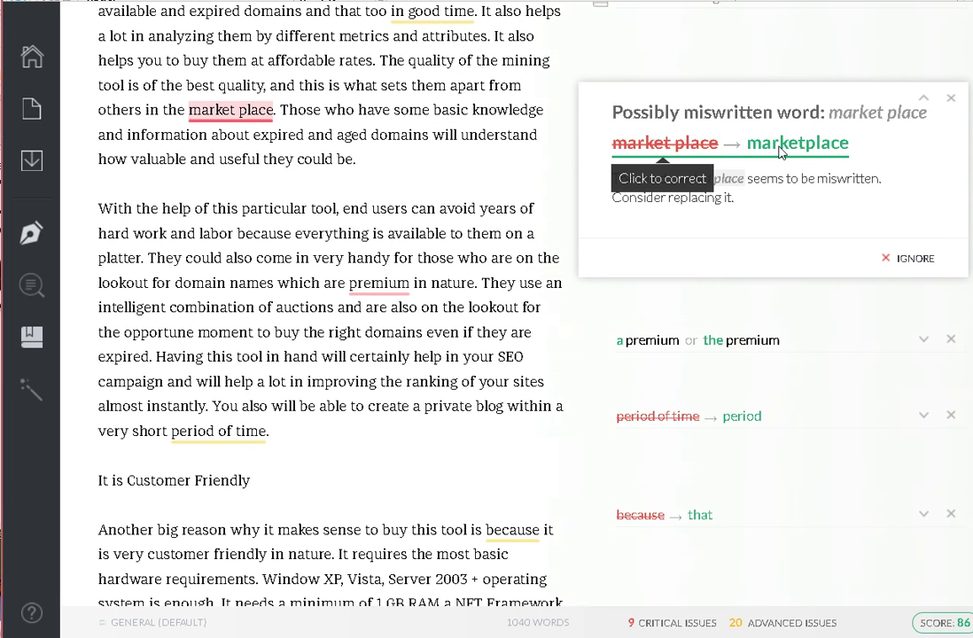
left_click(779, 152)
Step: Shorten 'period of time' to 'period'
scroll(581, 259, "down", 3)
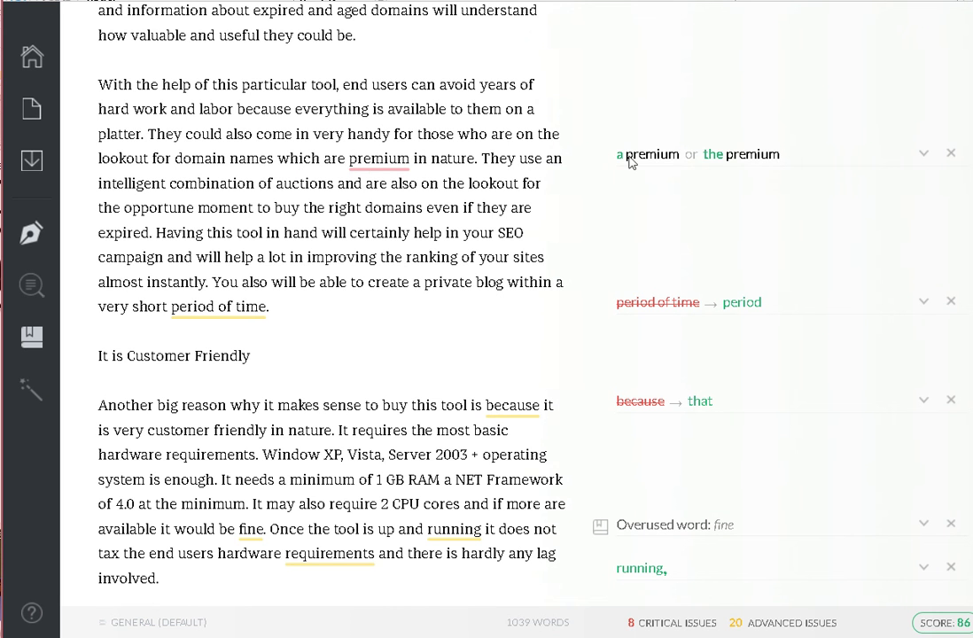
scroll(825, 252, "down", 3)
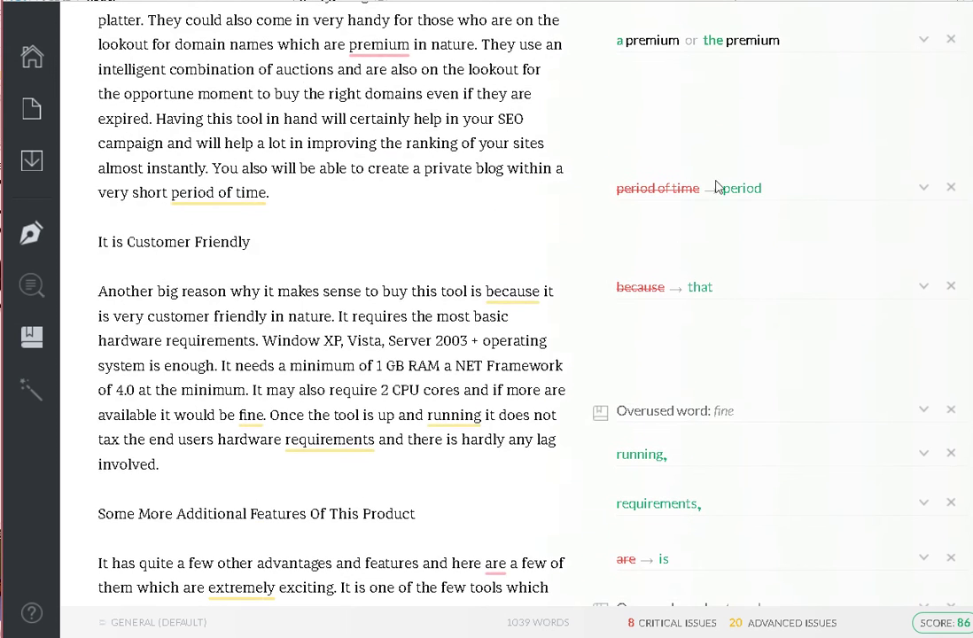
left_click_drag(270, 196, 173, 194)
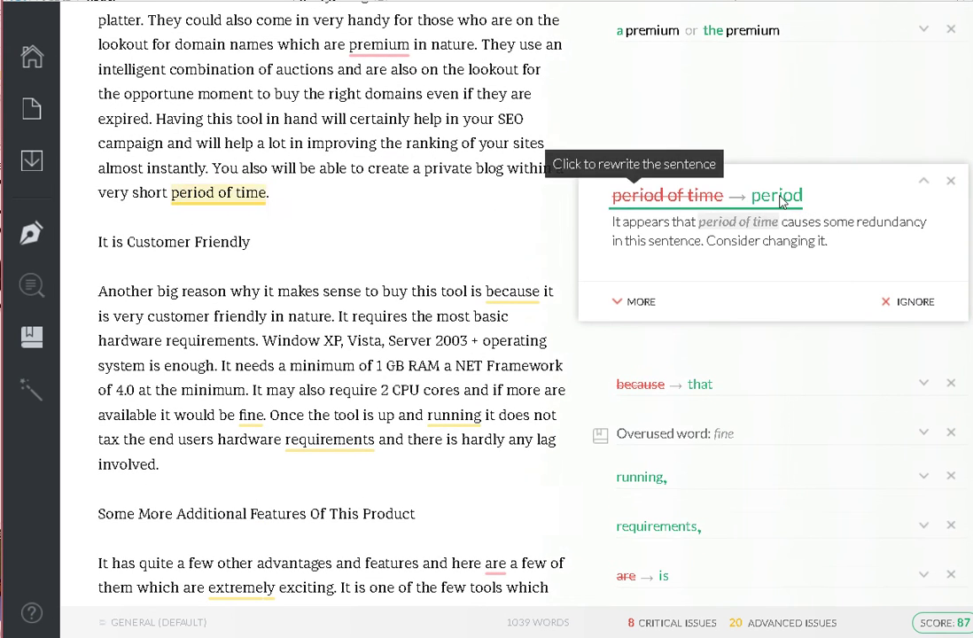
left_click(674, 204)
scroll(691, 323, "down", 4)
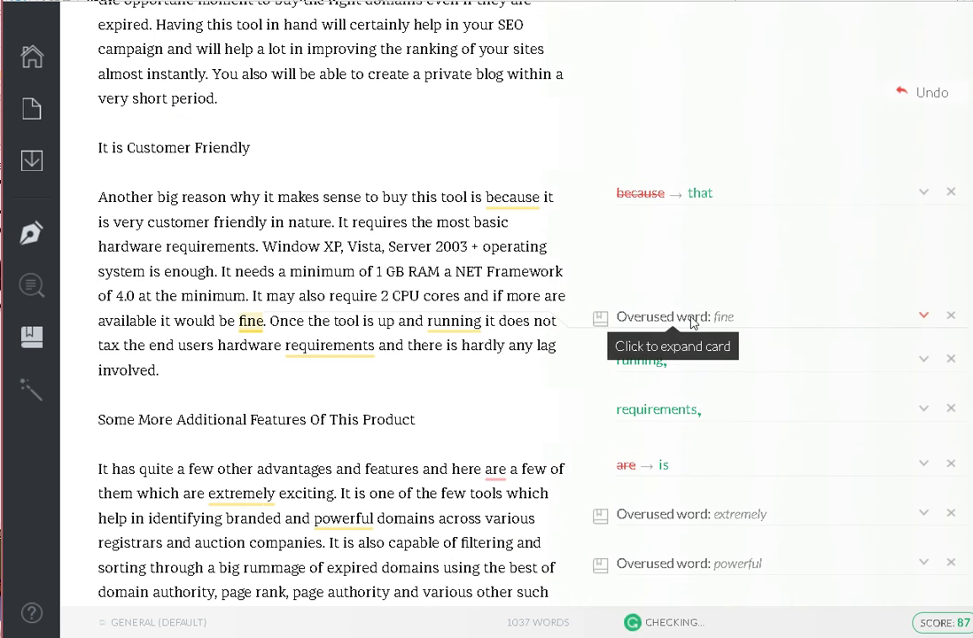
scroll(706, 225, "down", 2)
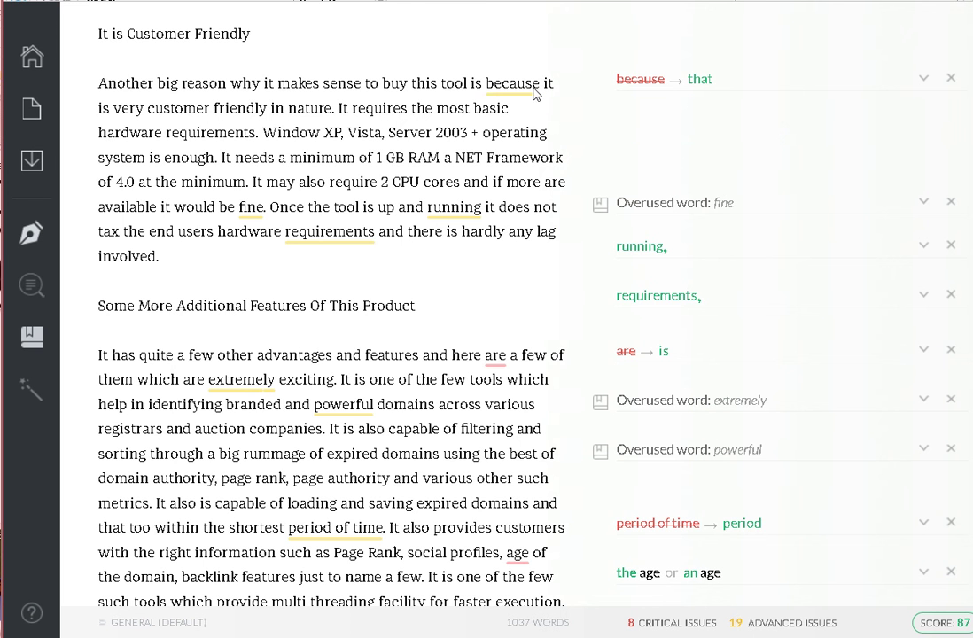
scroll(716, 256, "down", 1)
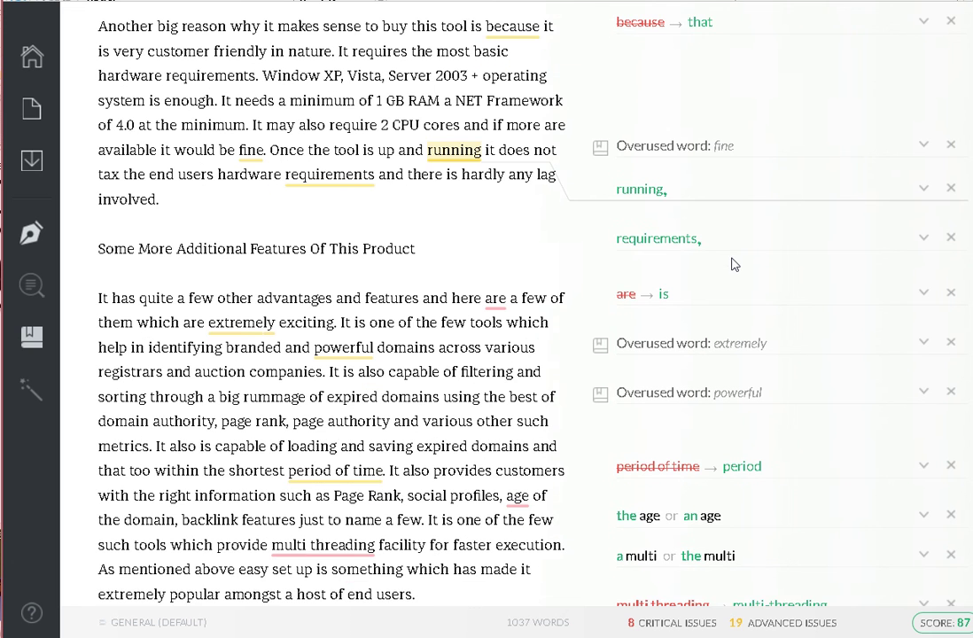
Step: Replace 'fine' with 'okay' and add commas after 'running' and 'requirements'
left_click(722, 148)
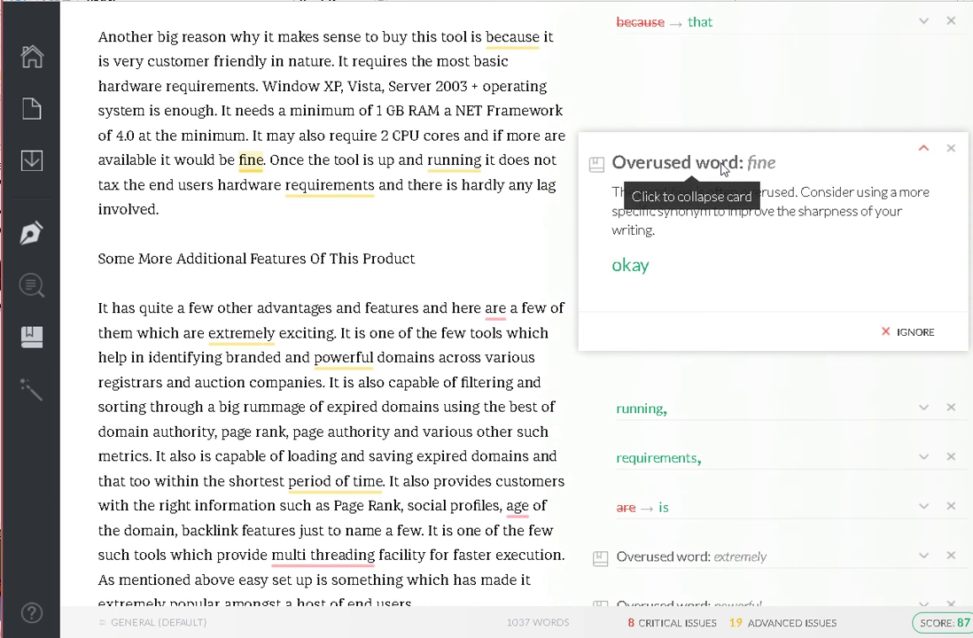
left_click(632, 266)
left_click(644, 201)
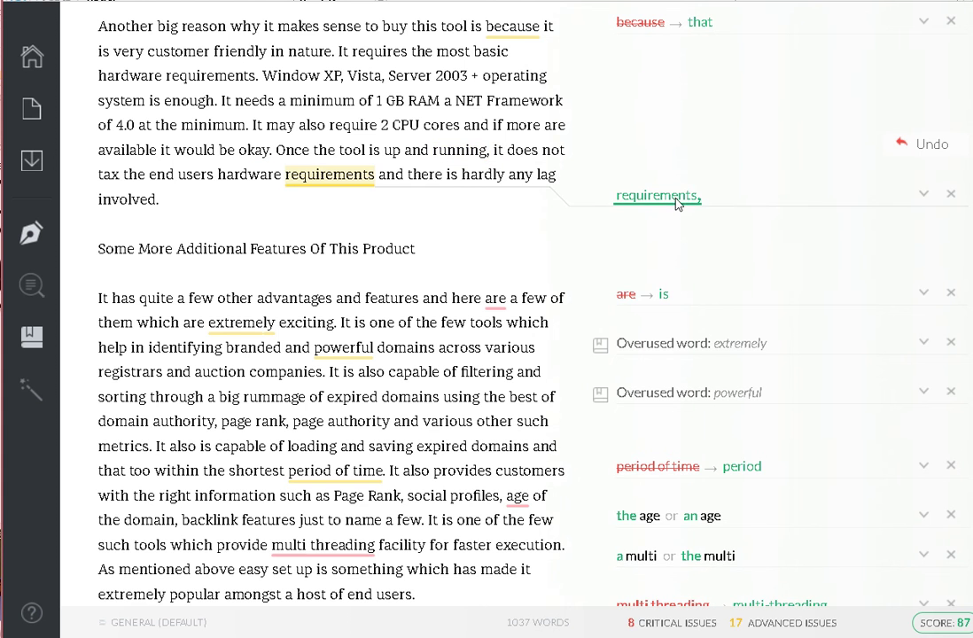
left_click(686, 209)
scroll(804, 294, "down", 3)
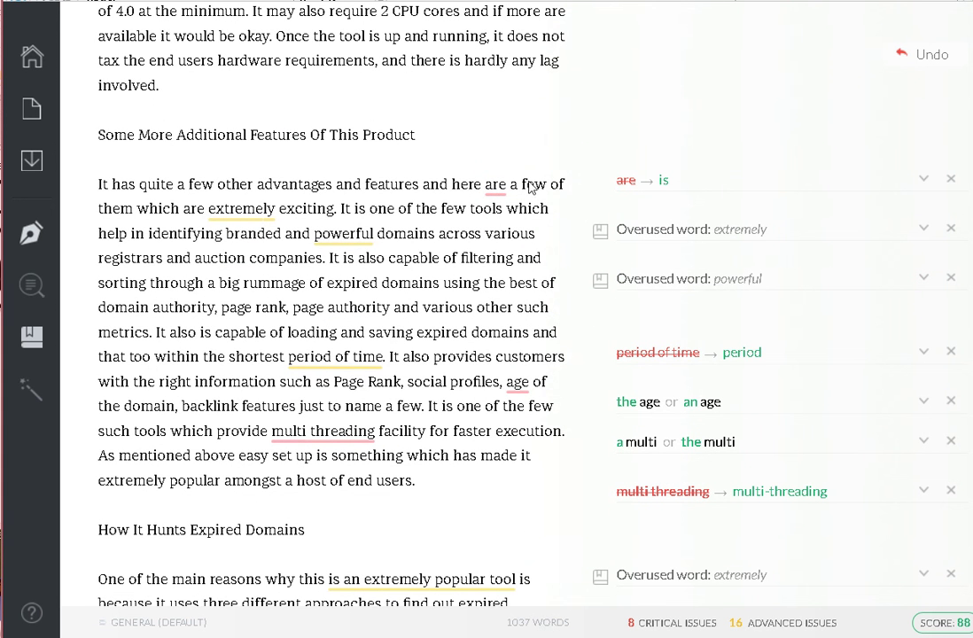
Step: Change 'are' to 'is' in 'here are a few' and shorten 'period of time' to 'period'
left_click(666, 192)
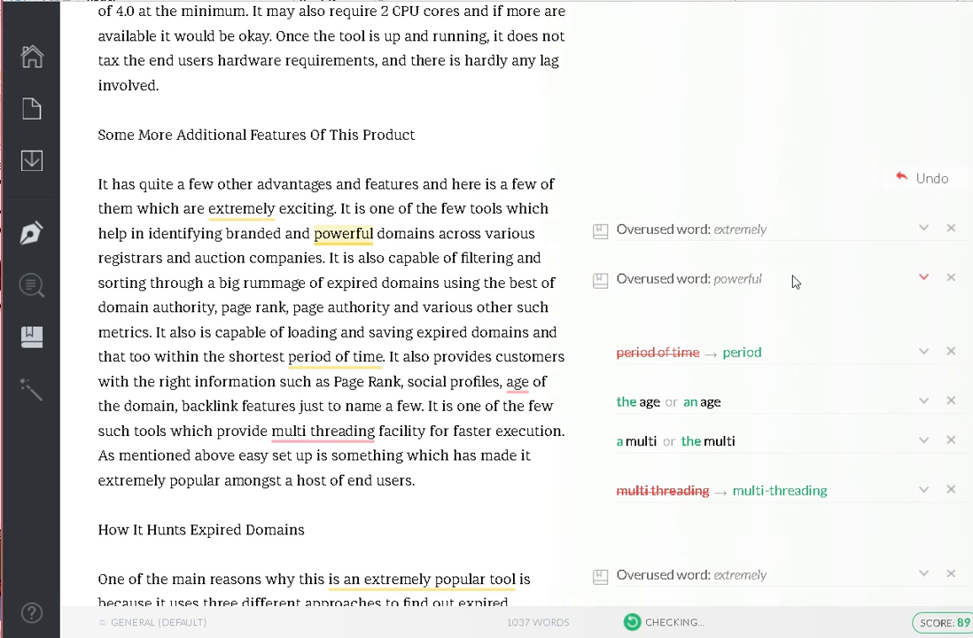
scroll(791, 279, "down", 1)
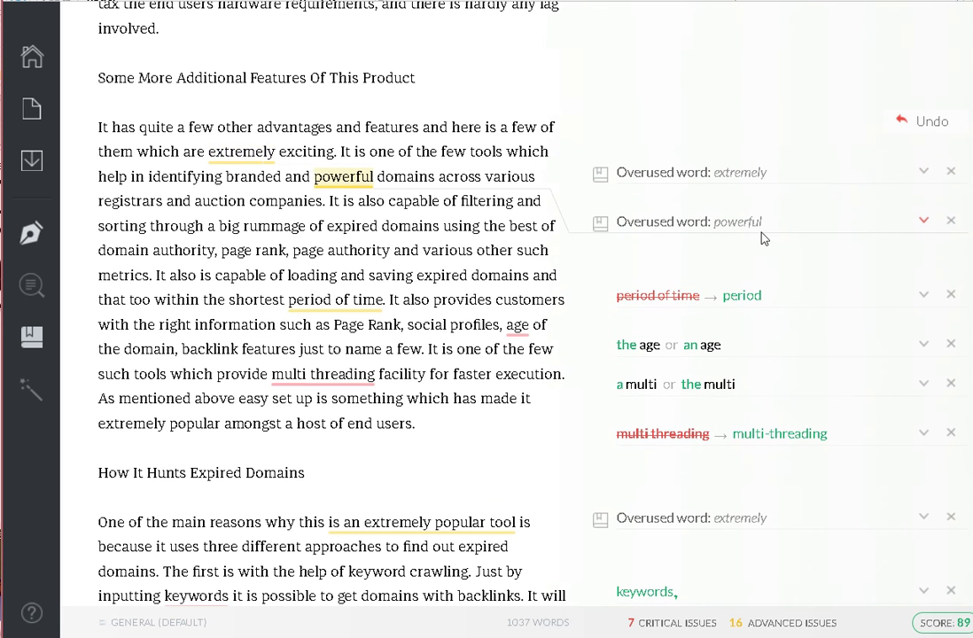
scroll(828, 262, "down", 1)
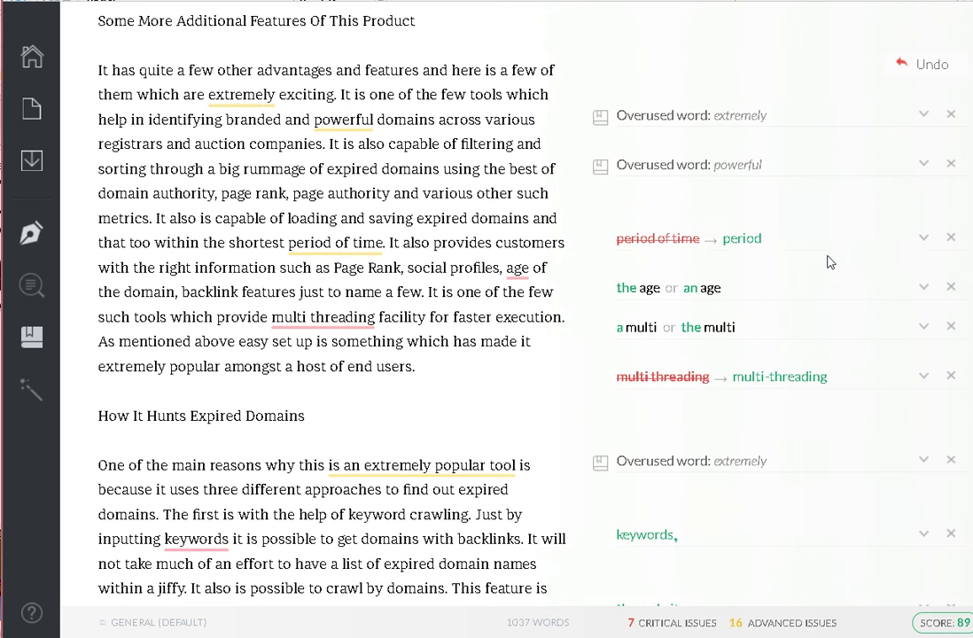
left_click(744, 239)
Step: Look up synonyms for 'extremely' and review the 'powerful' suggestion without changing it
left_click(735, 95)
double_click(232, 104)
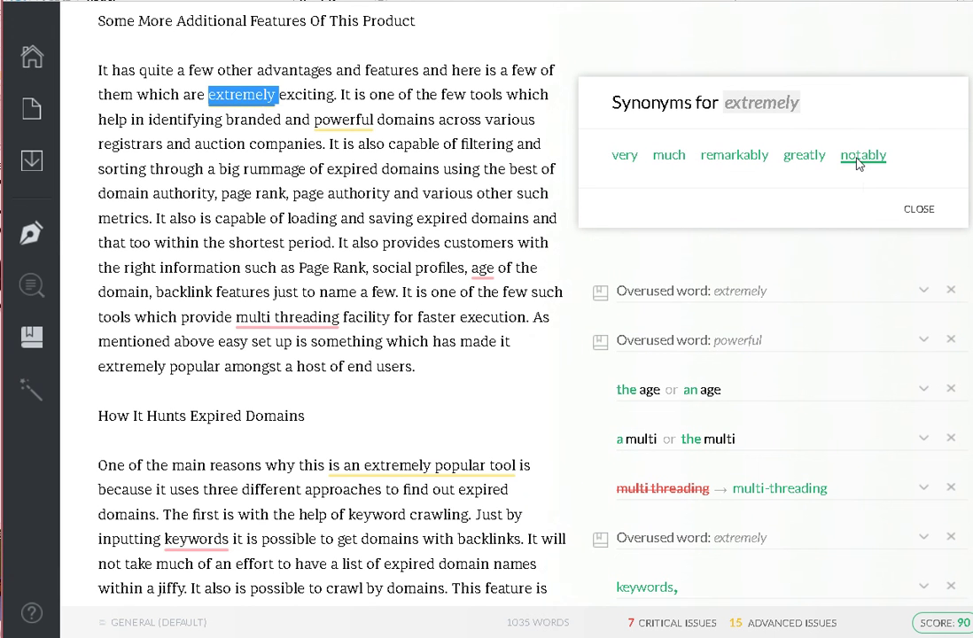
left_click(367, 132)
scroll(466, 346, "up", 3)
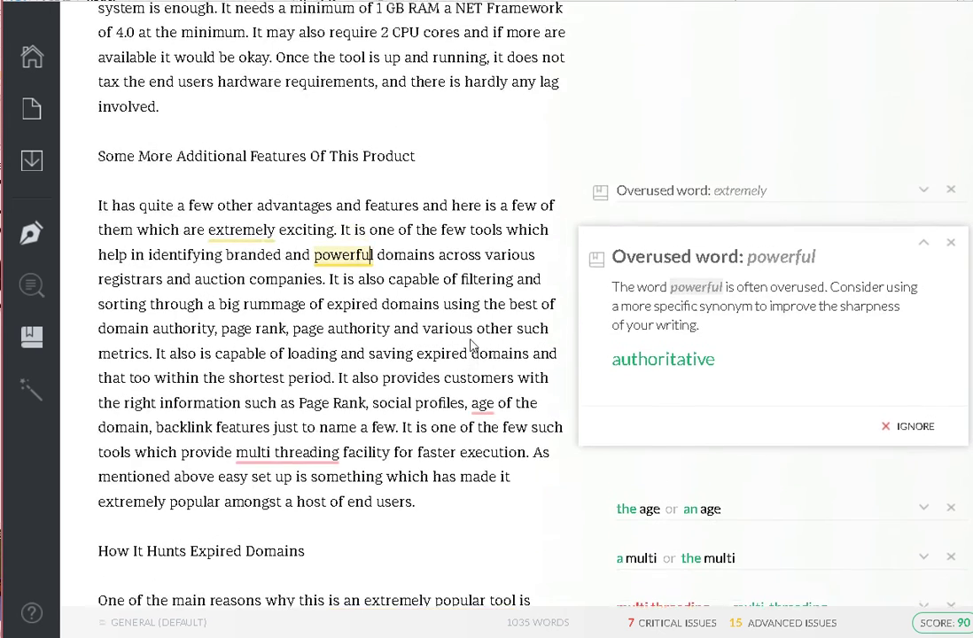
scroll(471, 346, "down", 3)
left_click(596, 344)
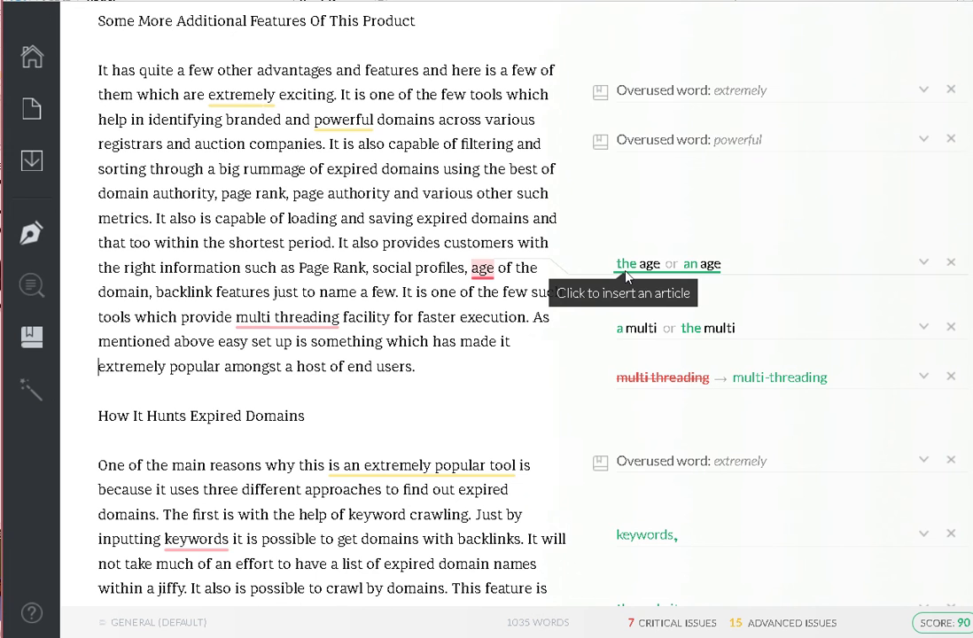
Step: Insert 'a' before 'multi threading'
scroll(786, 289, "down", 2)
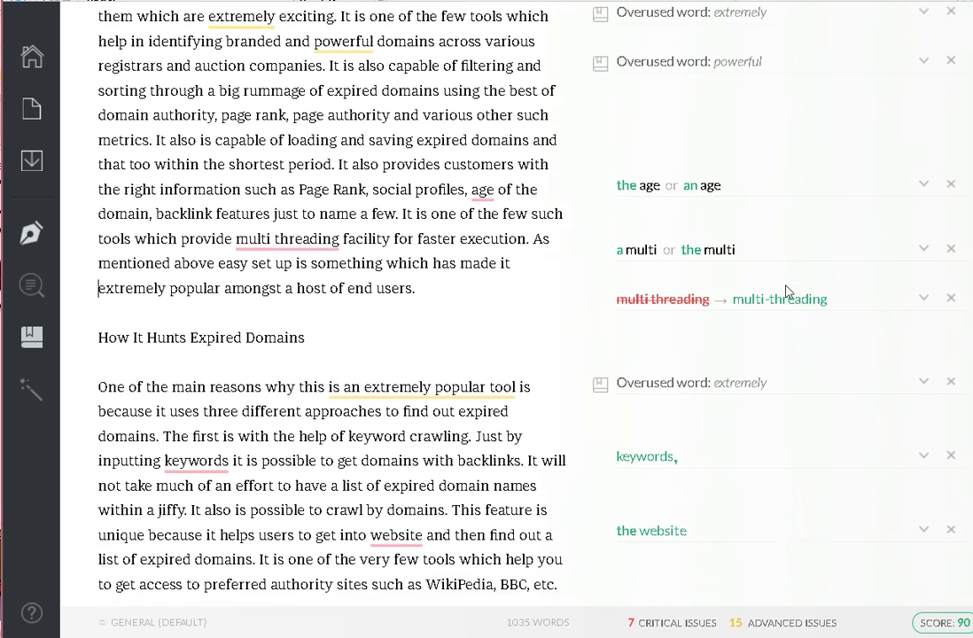
left_click(472, 173)
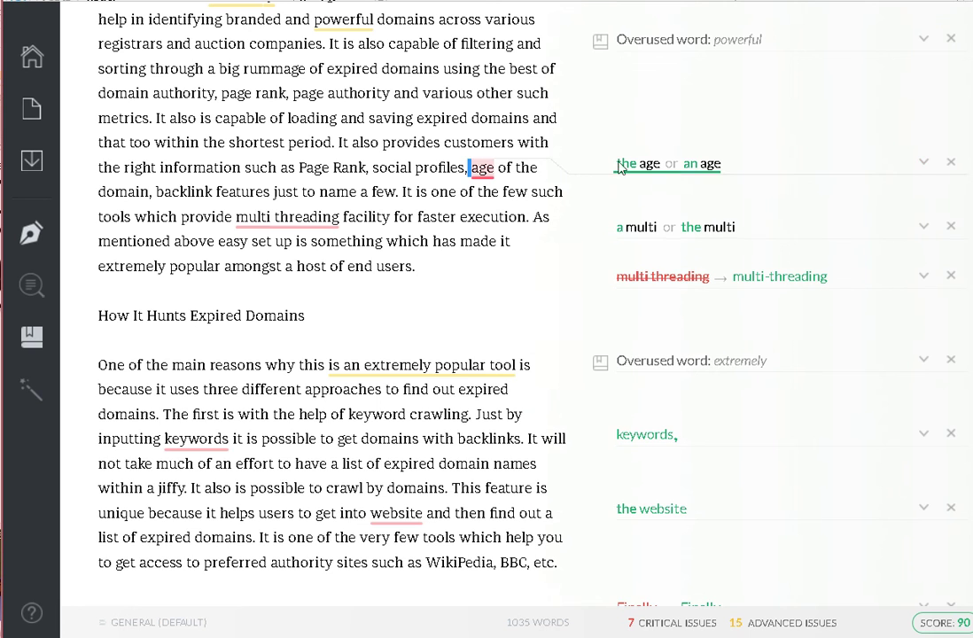
scroll(592, 233, "down", 1)
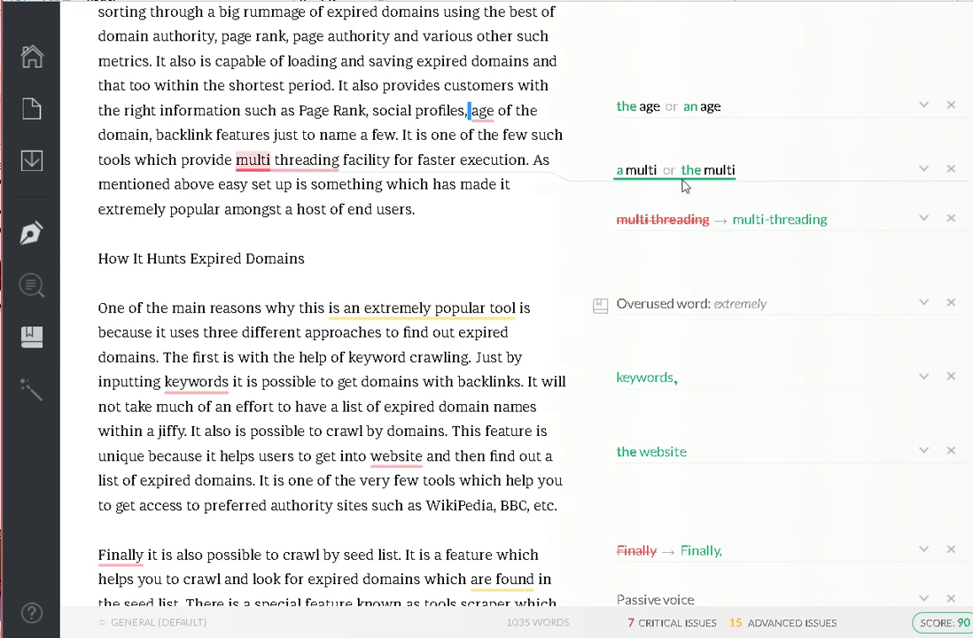
left_click(636, 169)
Step: Change 'extremely popular' to 'incredibly popular' and add a comma after 'keywords'
scroll(532, 294, "down", 3)
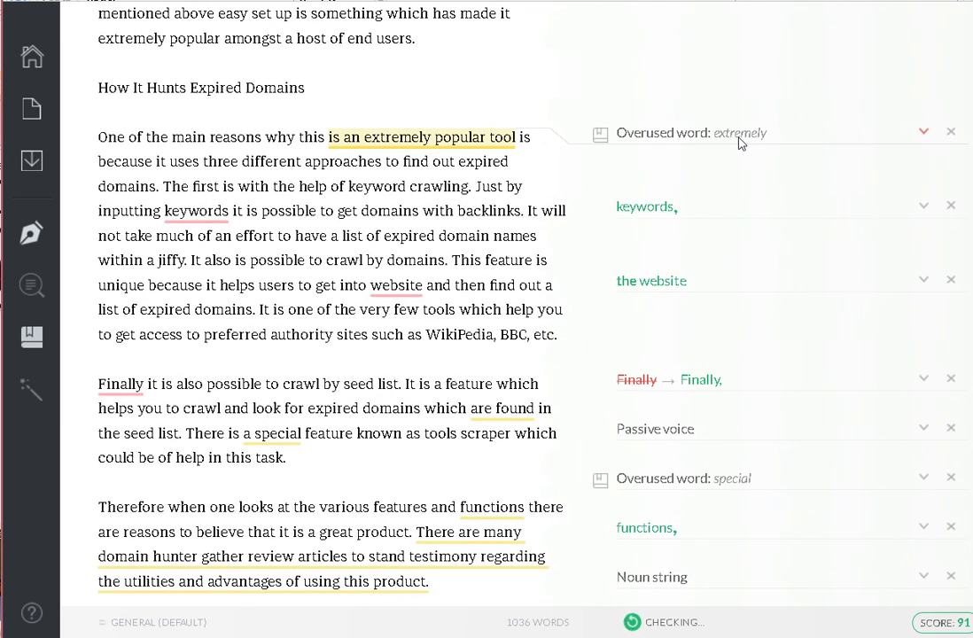
left_click(740, 142)
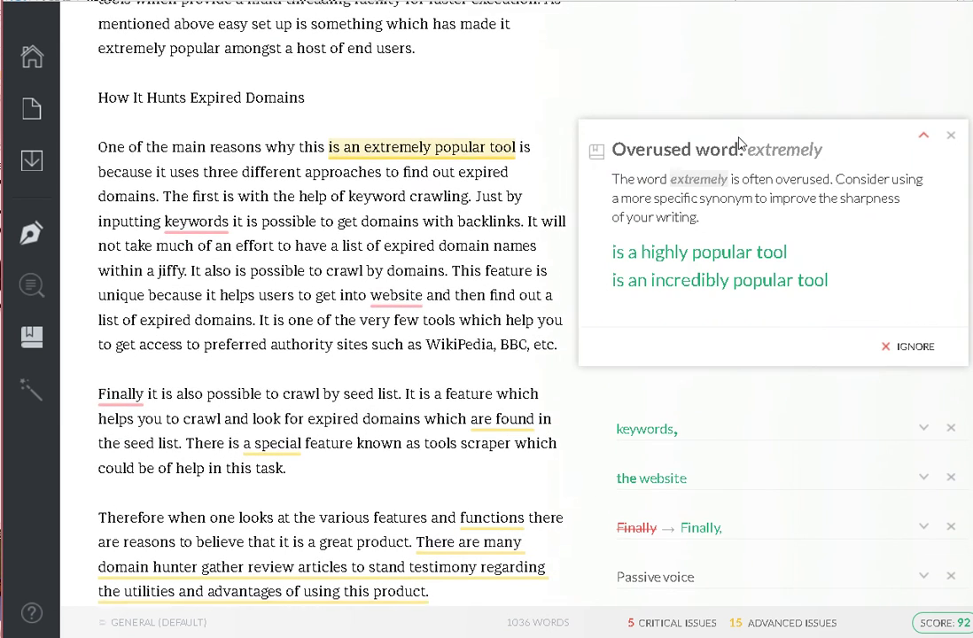
left_click(719, 284)
scroll(711, 293, "down", 2)
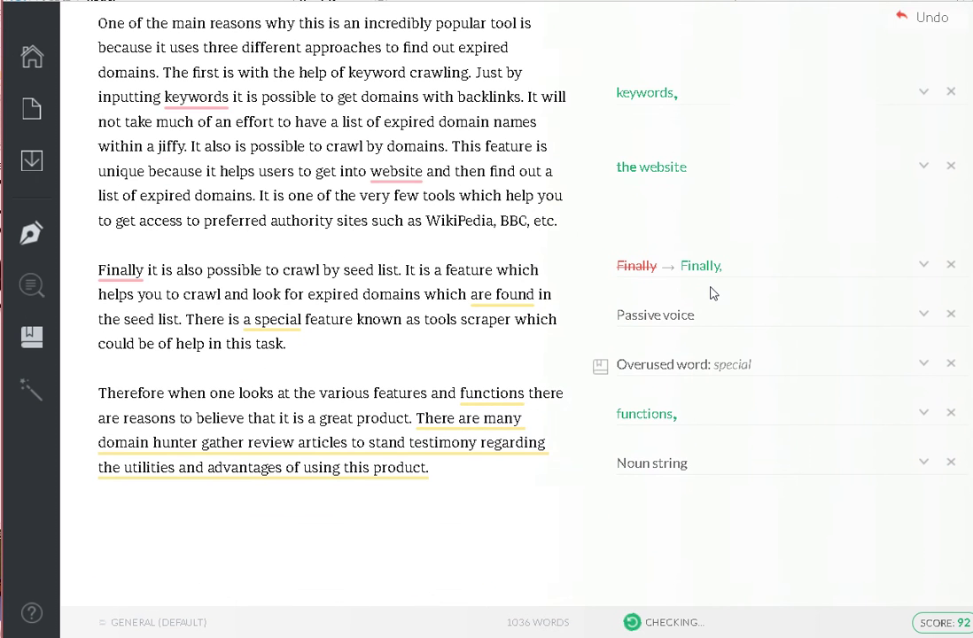
left_click(657, 102)
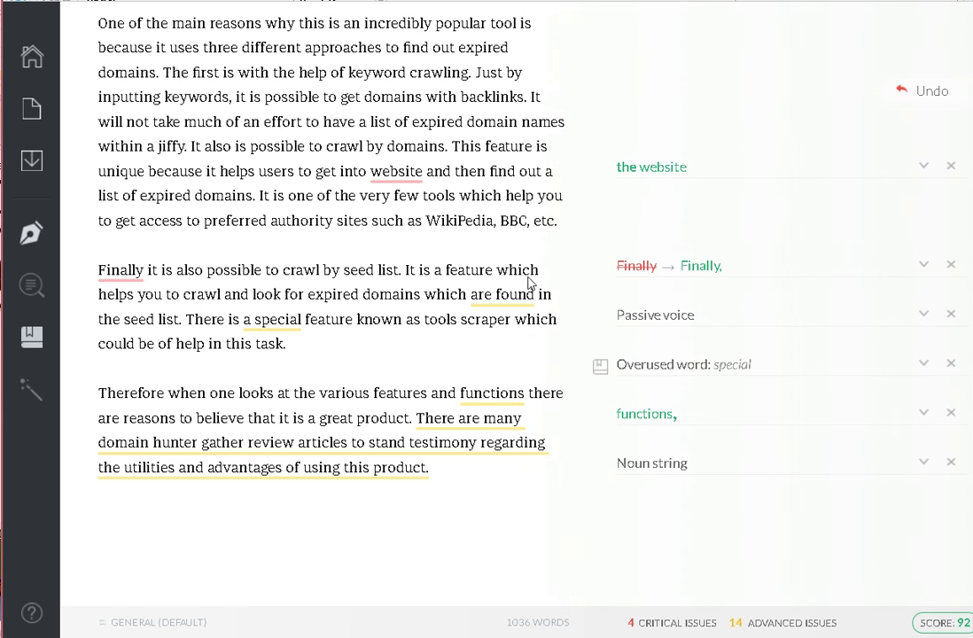
scroll(451, 244, "down", 2)
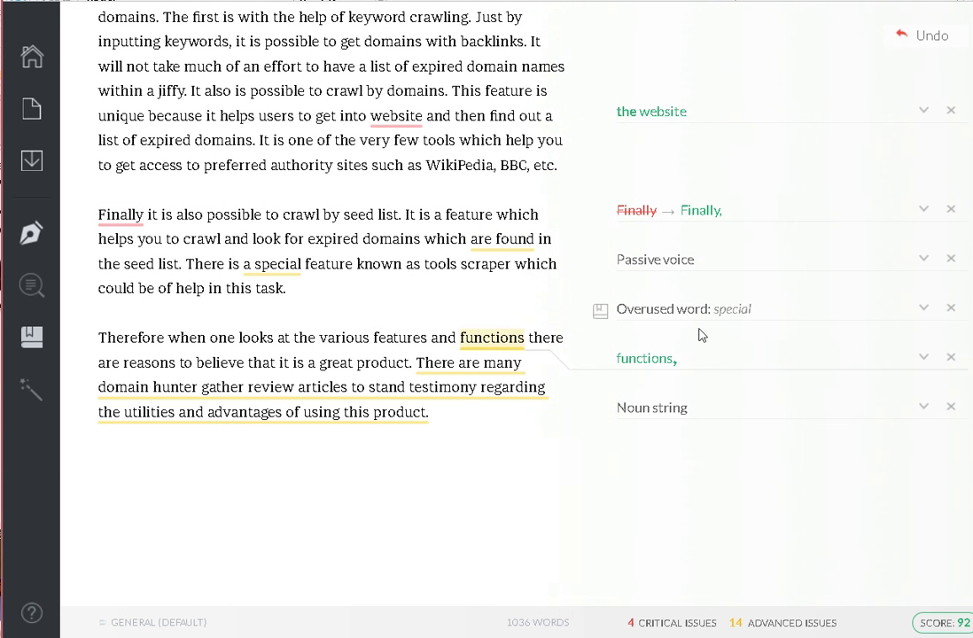
Step: Add a comma after 'Finally', review the passive-voice card, and view synonyms for 'special'
left_click(707, 211)
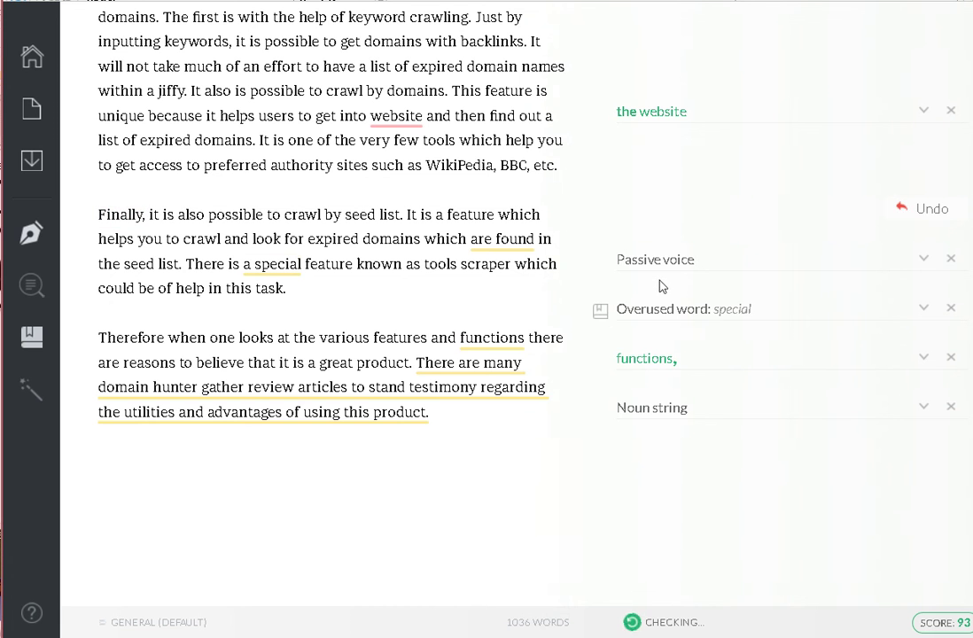
left_click(674, 261)
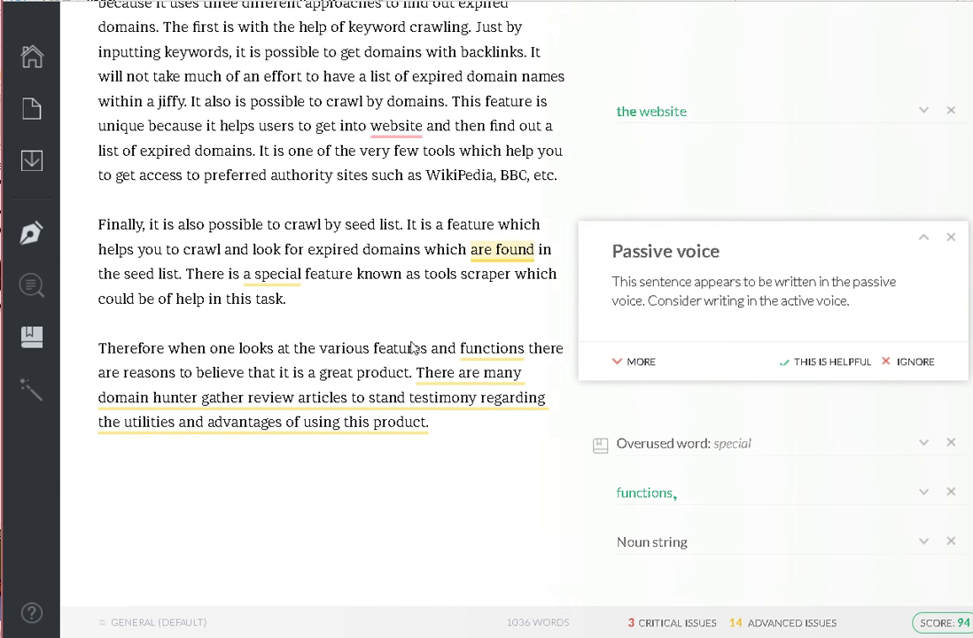
left_click(31, 232)
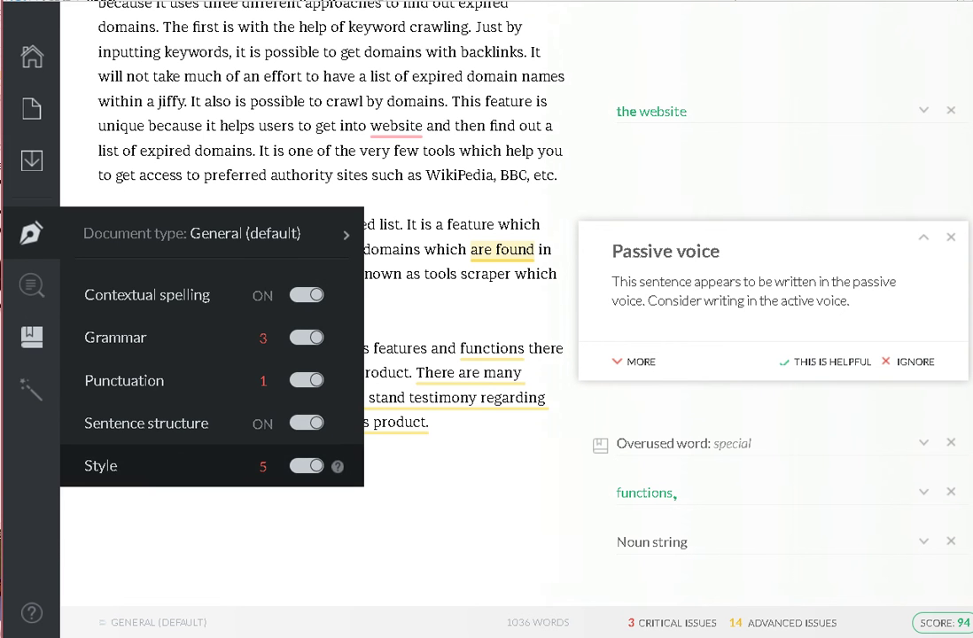
left_click(620, 266)
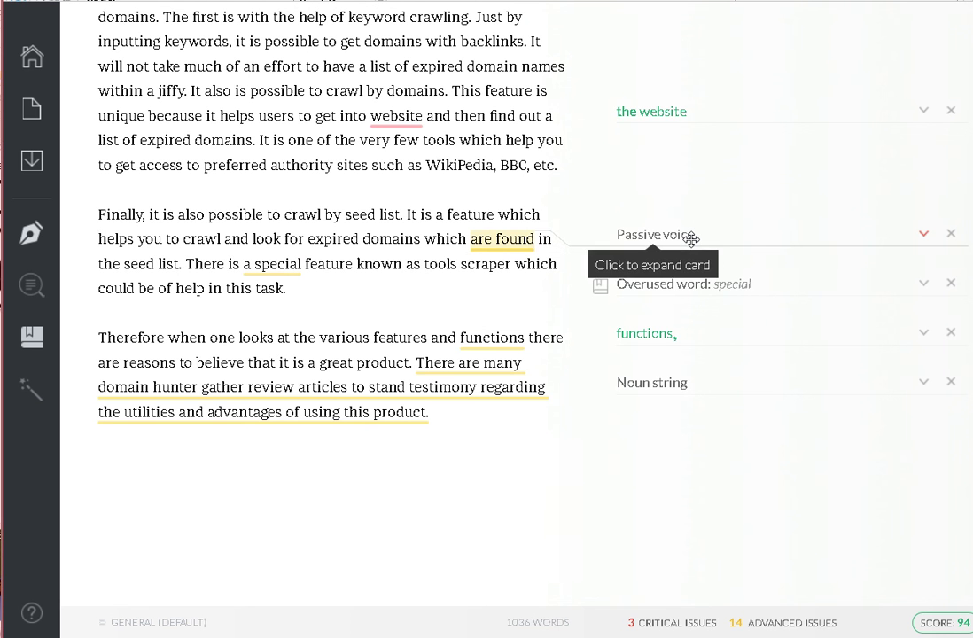
left_click(730, 291)
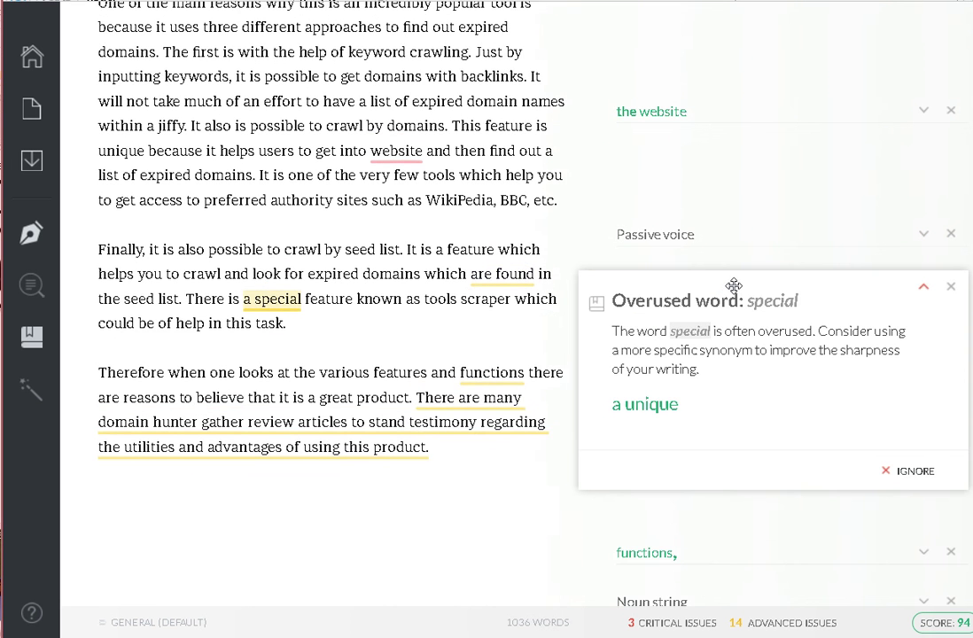
double_click(276, 301)
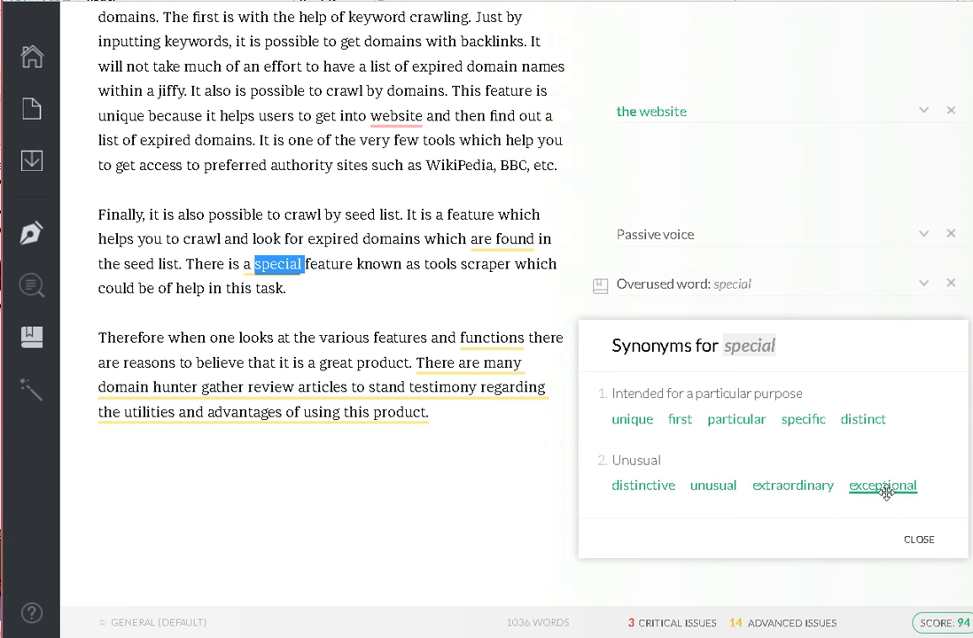
Step: Replace 'special' with 'unique' and add a comma after 'functions'
left_click(632, 420)
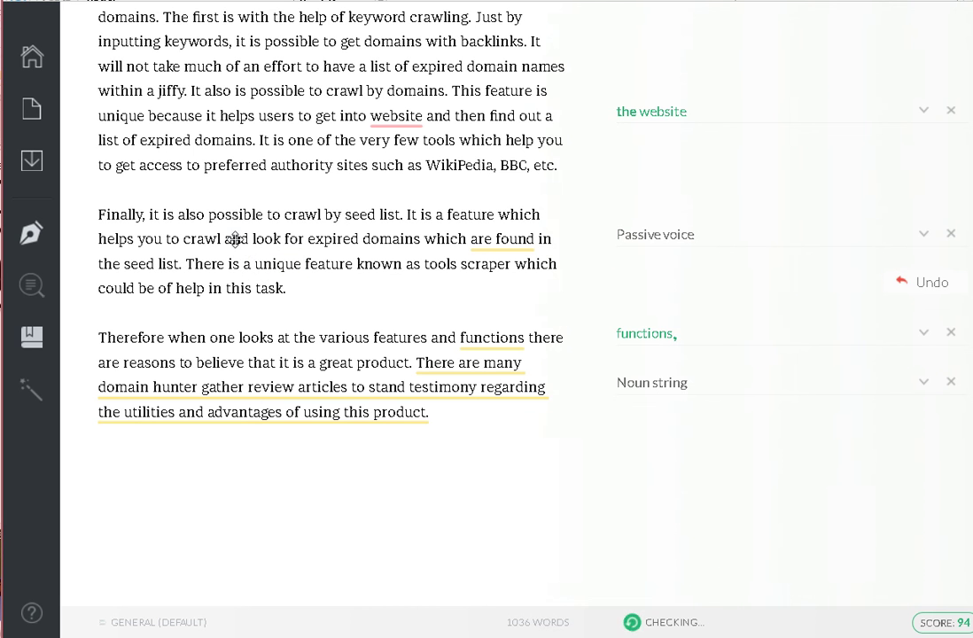
scroll(638, 283, "down", 1)
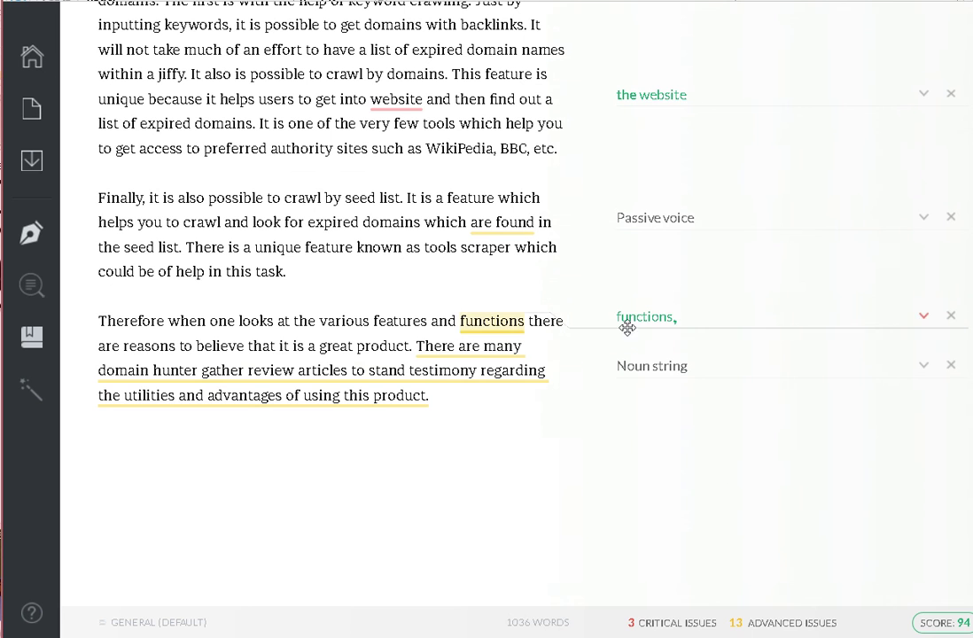
left_click(646, 319)
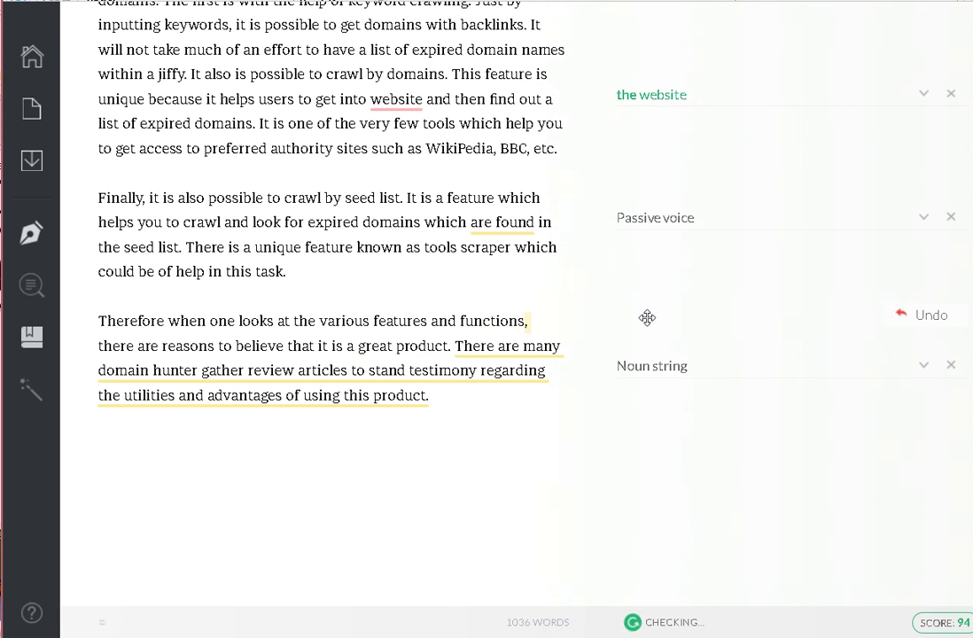
Step: Read the full noun string explanation, then dismiss it
left_click(671, 367)
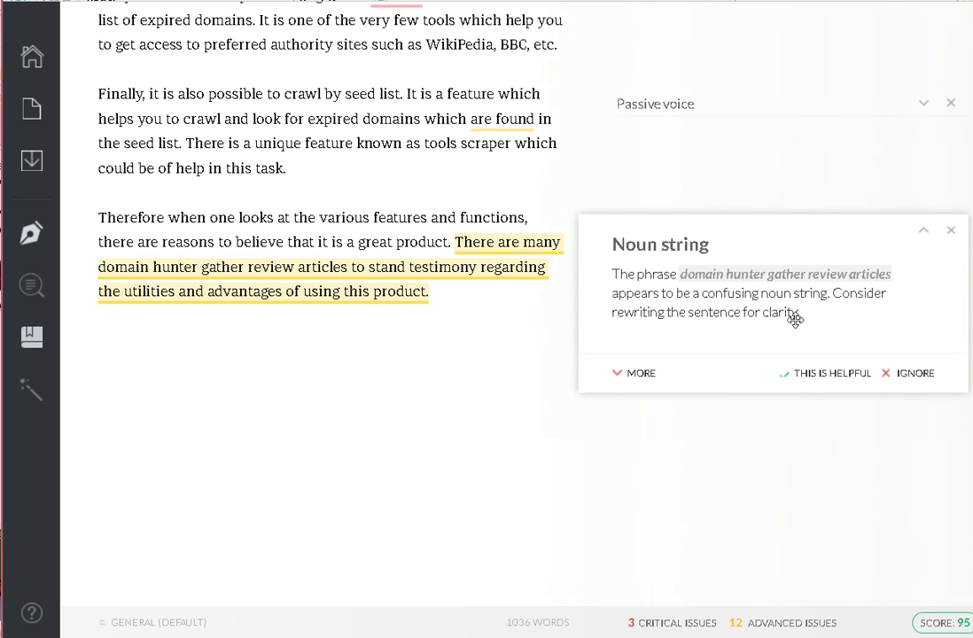
left_click(636, 373)
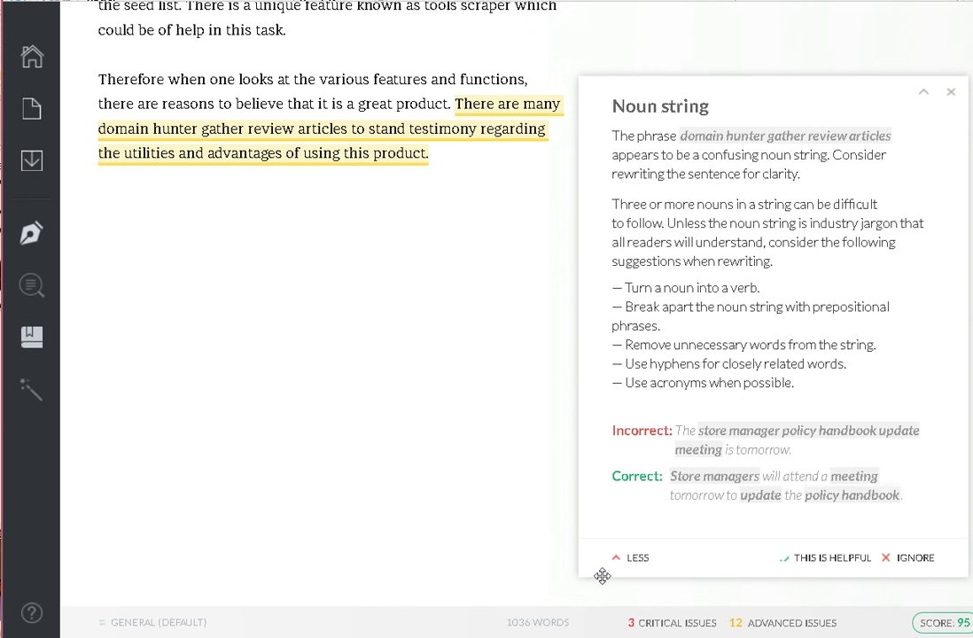
left_click(462, 449)
Step: Turn on plagiarism checking and review the two 8-word unoriginal passages (3% overall)
scroll(463, 449, "up", 6)
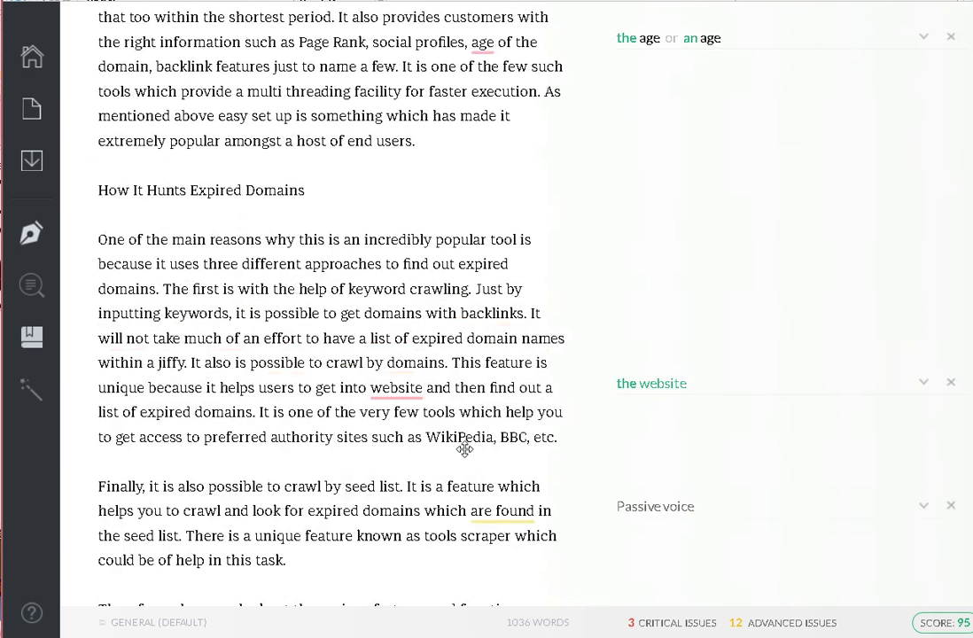
mouse_move(32, 285)
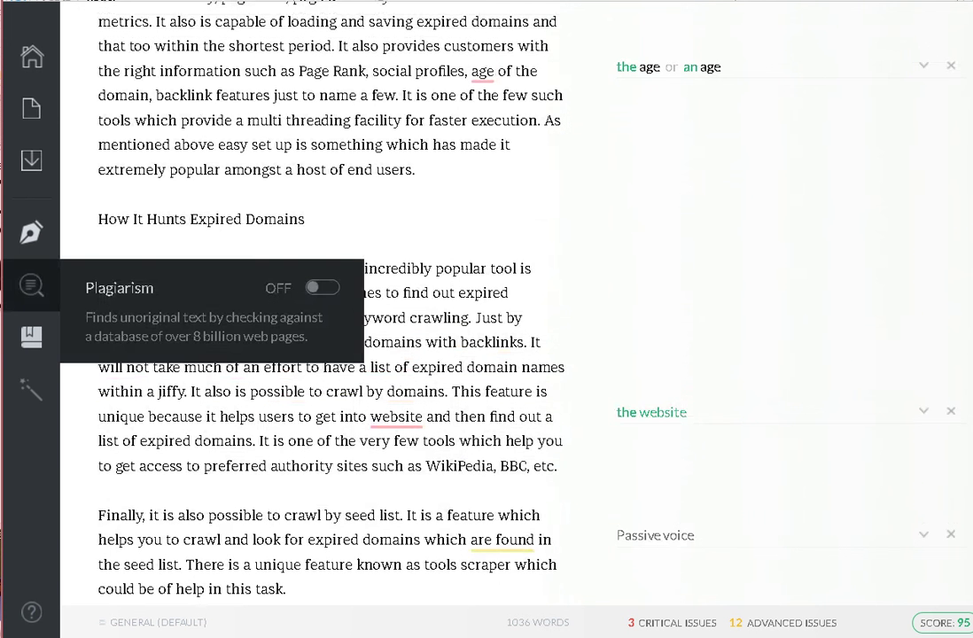
left_click(321, 288)
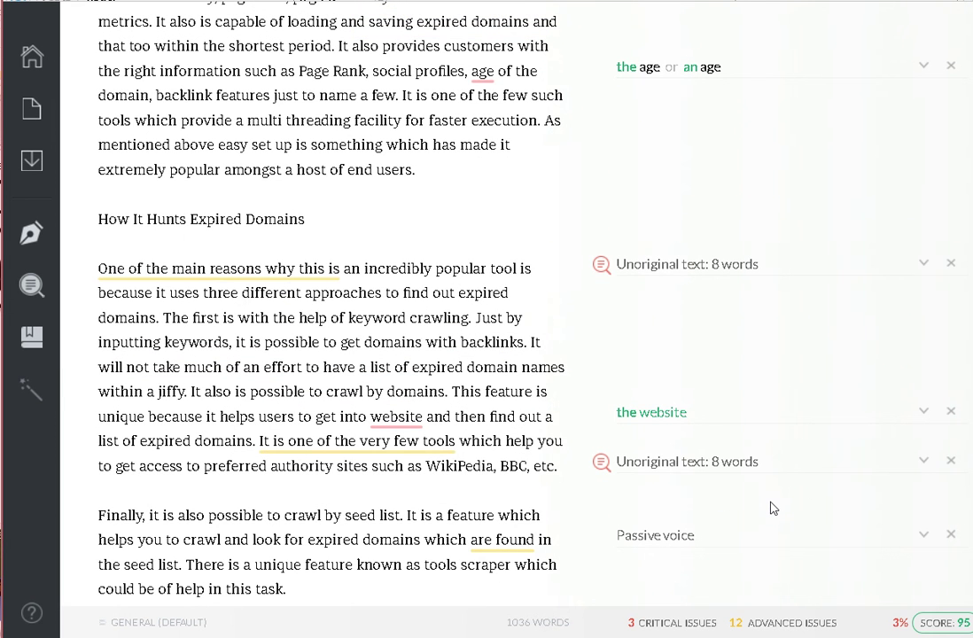
scroll(771, 508, "down", 1)
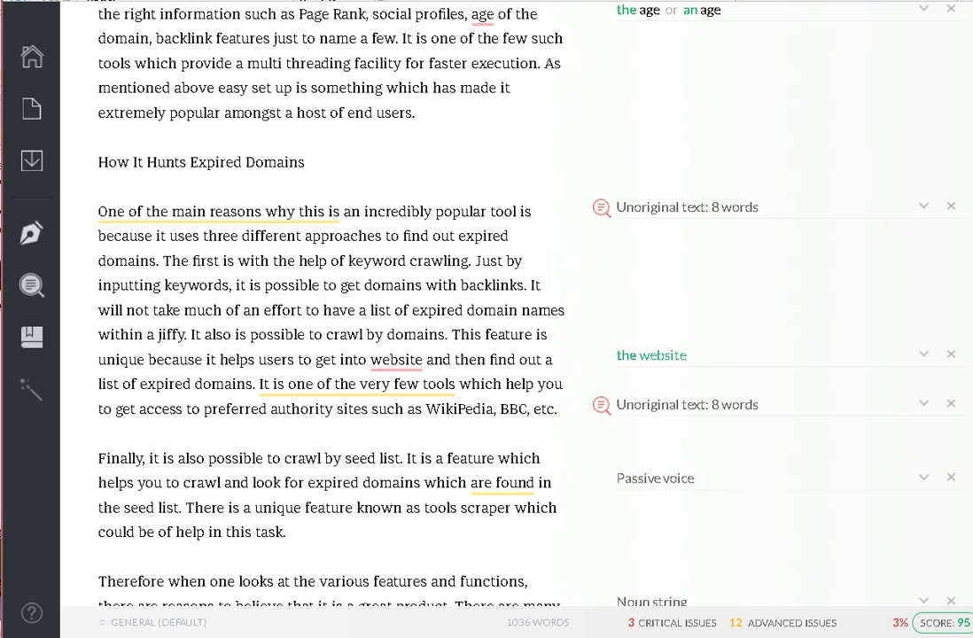
scroll(798, 512, "down", 3)
scroll(789, 531, "up", 5)
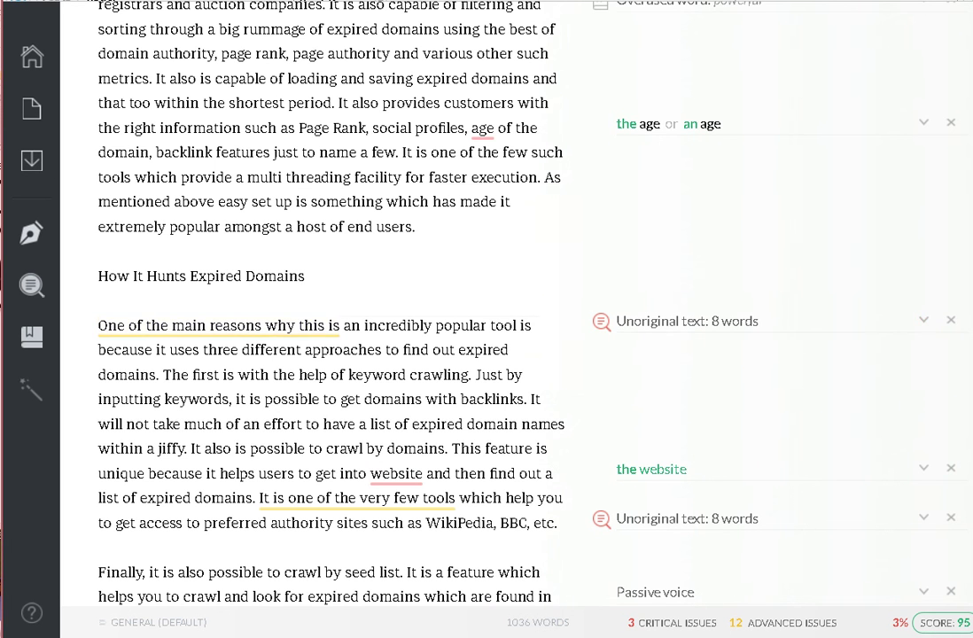
scroll(709, 347, "down", 3)
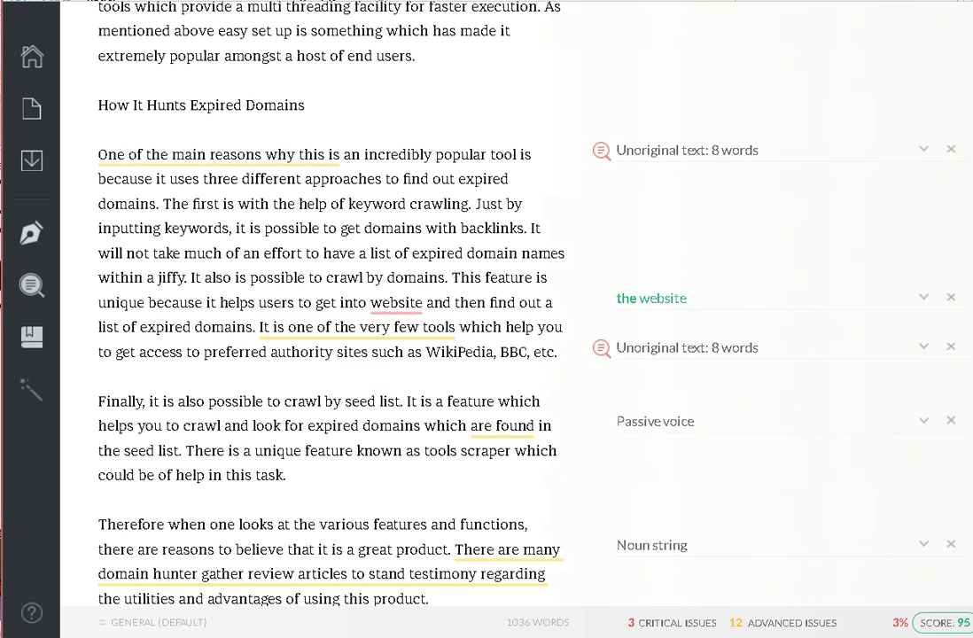
scroll(709, 372, "down", 3)
scroll(797, 406, "up", 15)
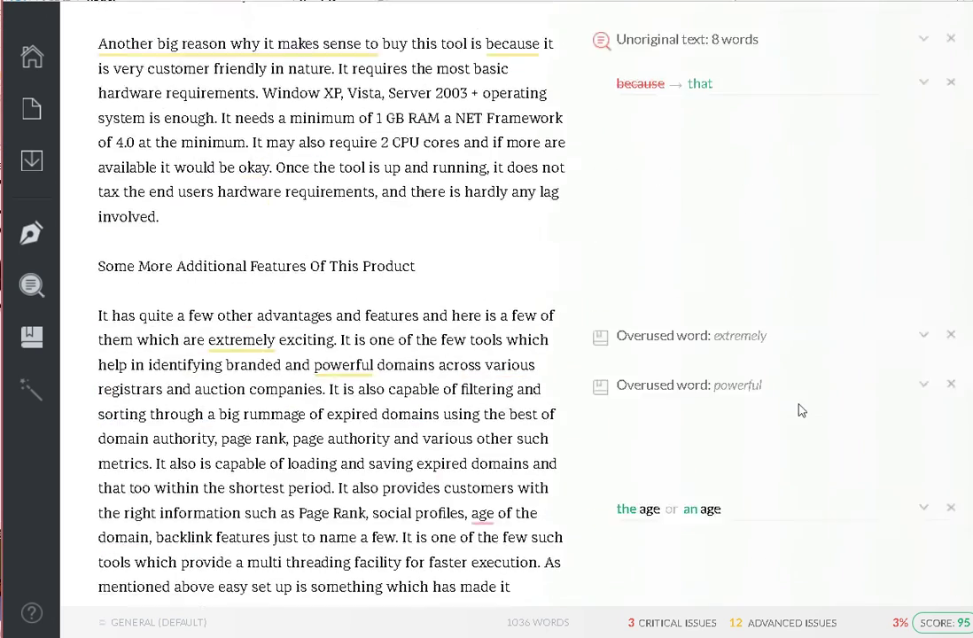
scroll(673, 319, "up", 2)
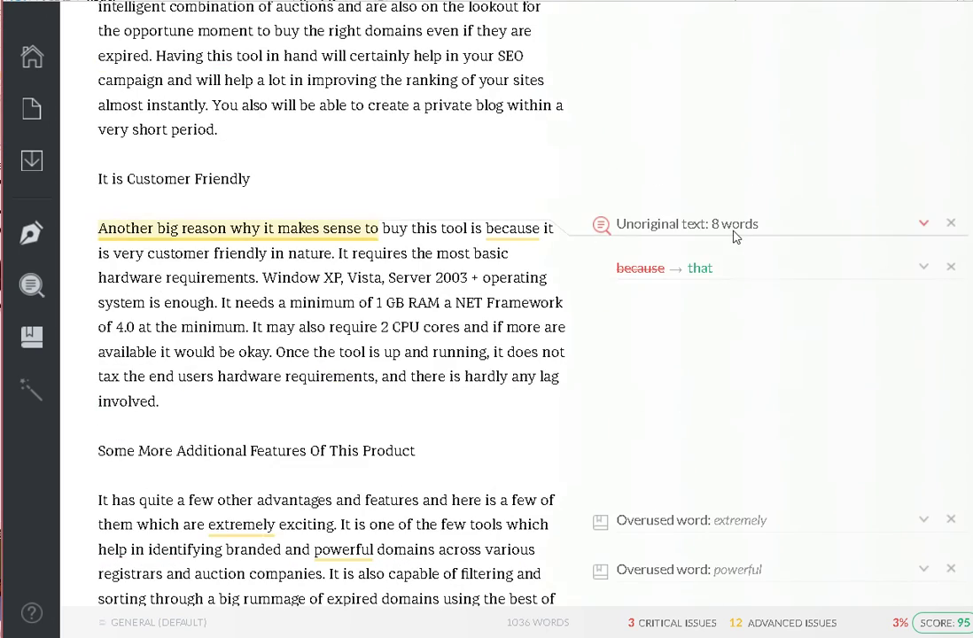
scroll(797, 492, "up", 20)
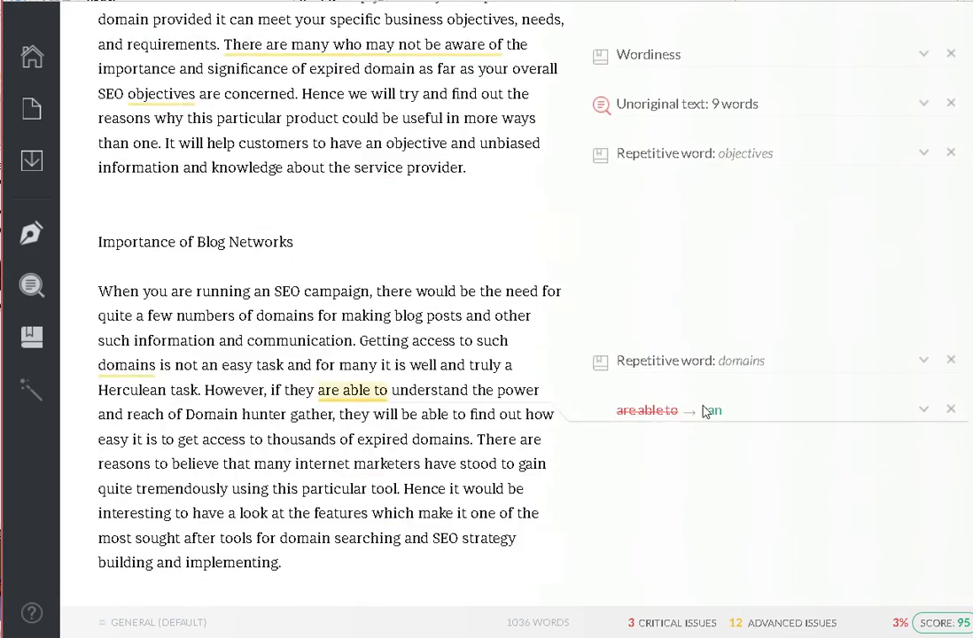
scroll(723, 339, "up", 2)
scroll(760, 204, "up", 3)
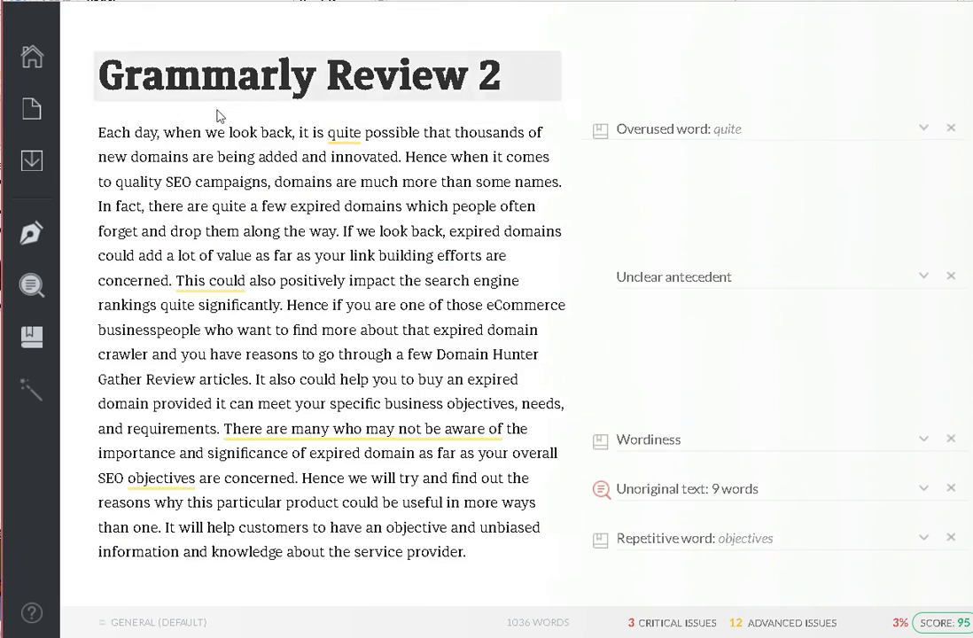
scroll(722, 156, "down", 3)
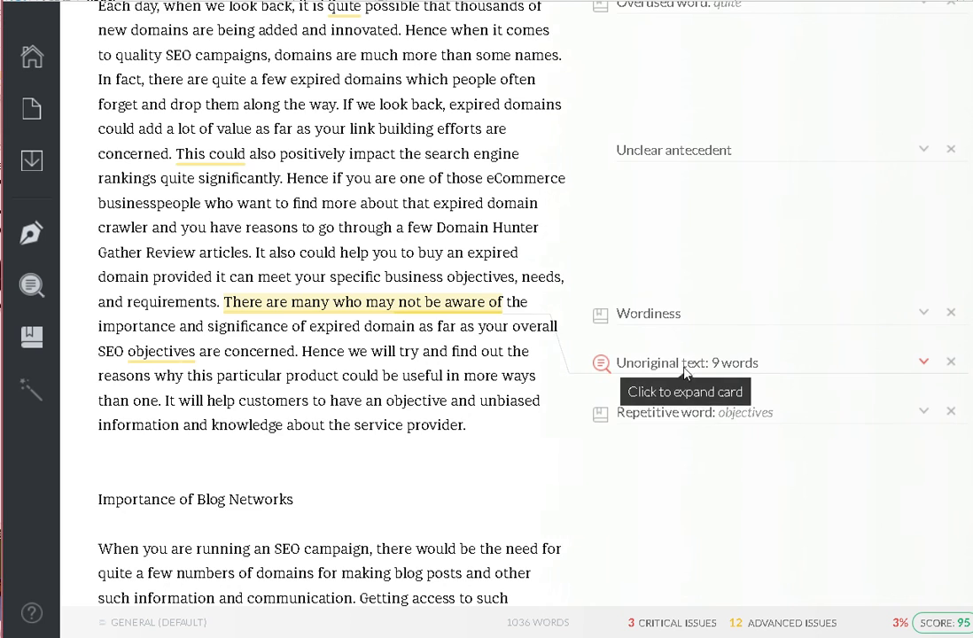
scroll(774, 441, "down", 3)
scroll(706, 426, "down", 1)
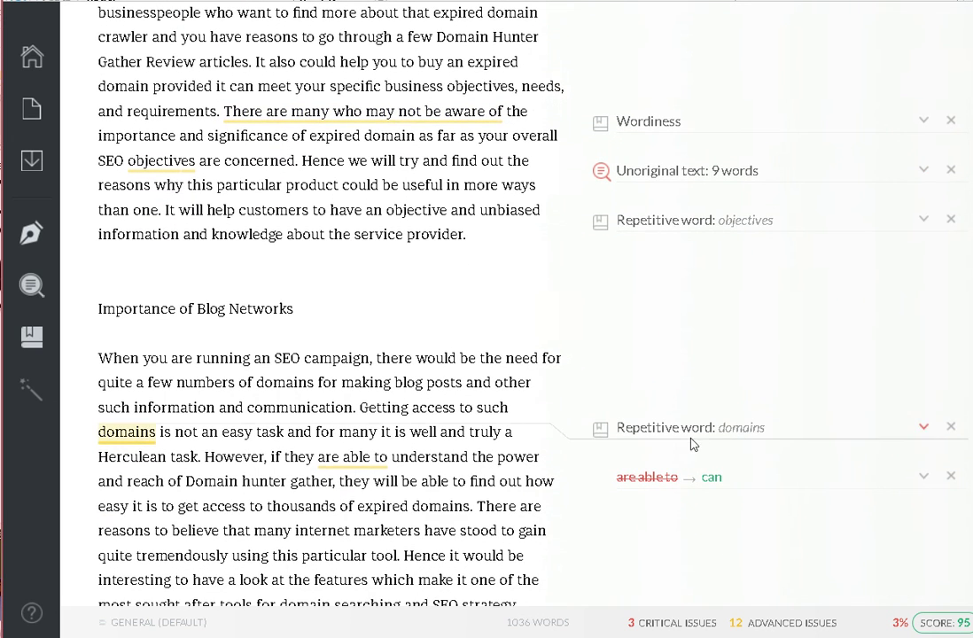
scroll(322, 447, "up", 7)
scroll(671, 508, "down", 15)
scroll(800, 529, "down", 5)
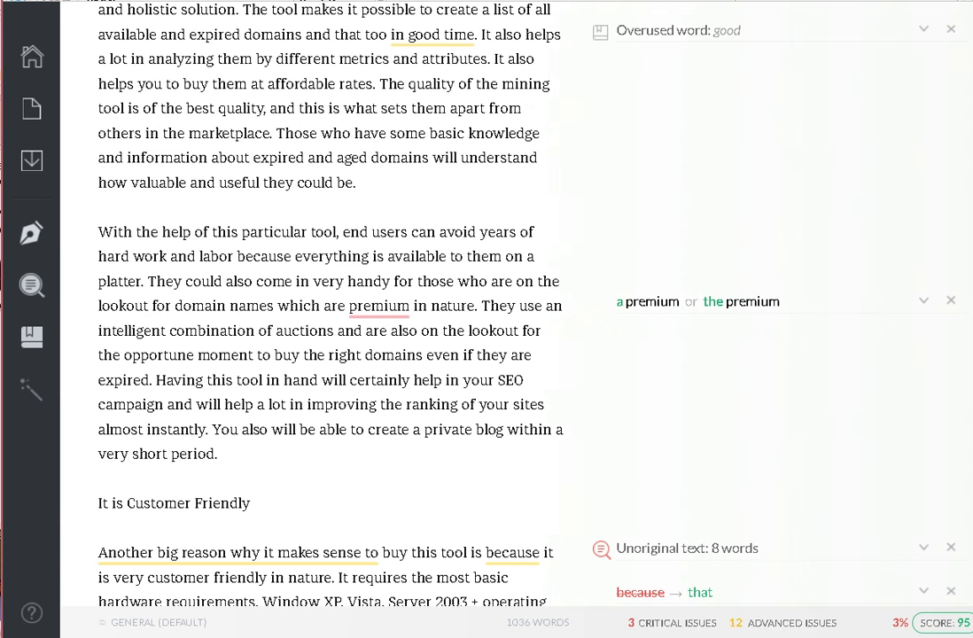
scroll(322, 302, "up", 10)
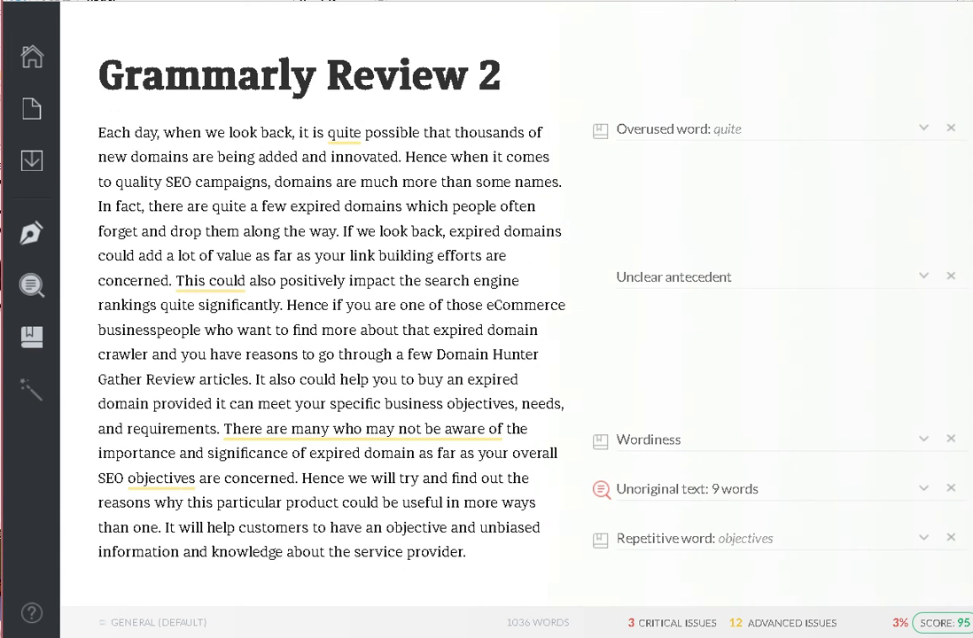
scroll(322, 301, "down", 2)
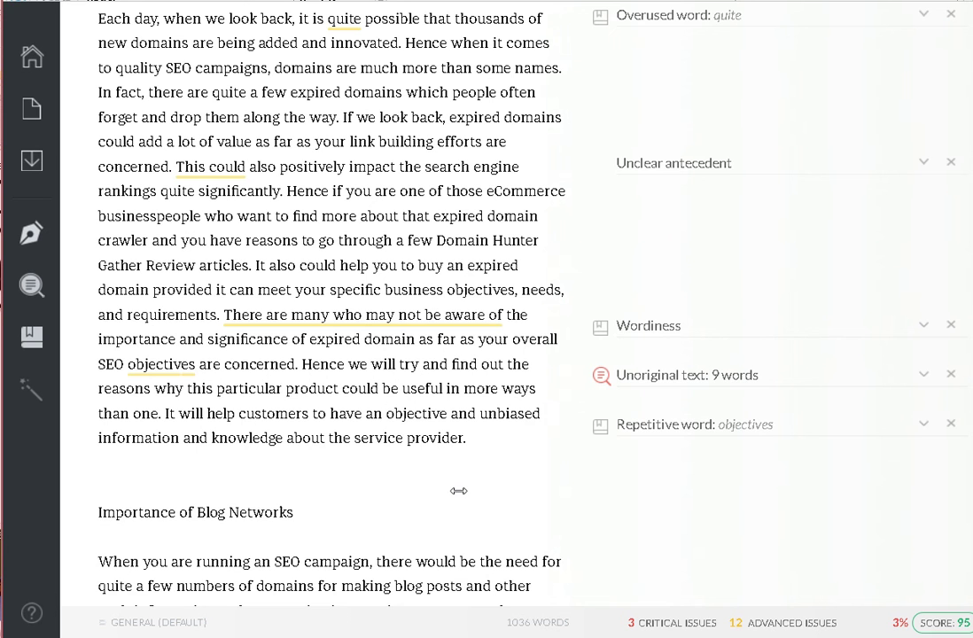
scroll(436, 469, "up", 2)
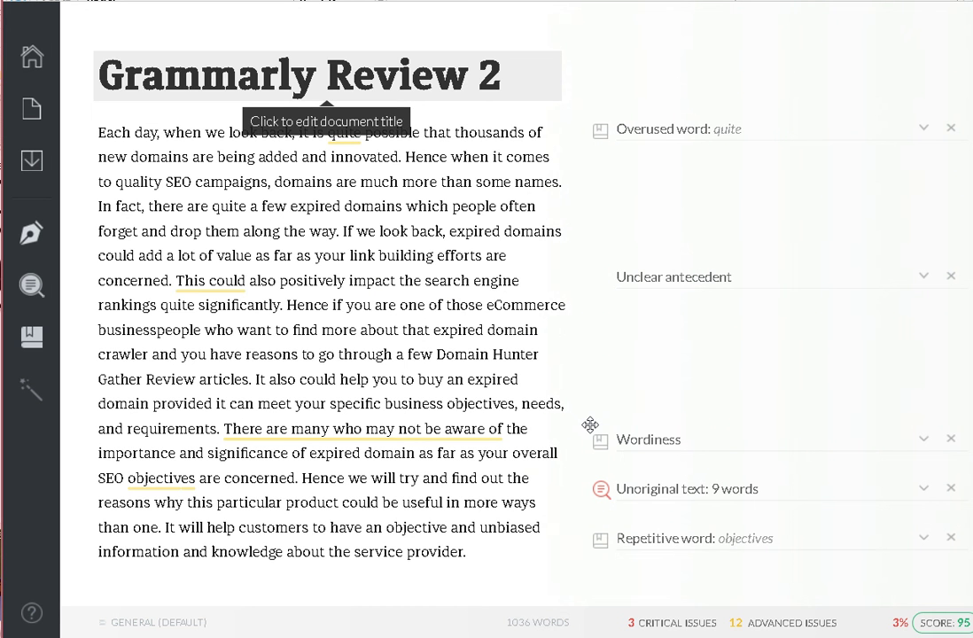
scroll(592, 424, "down", 3)
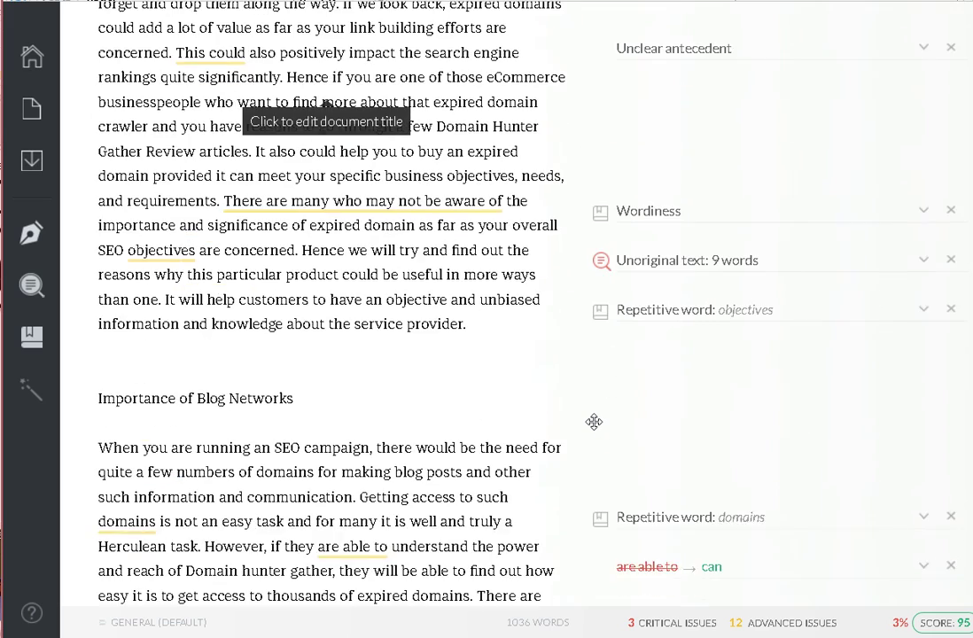
scroll(594, 422, "down", 6)
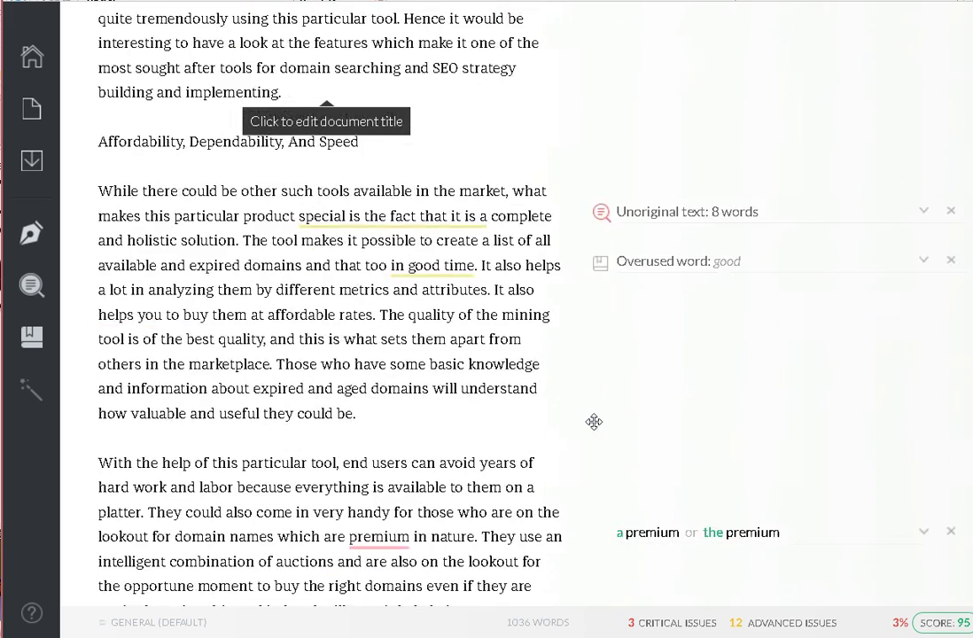
scroll(593, 422, "down", 9)
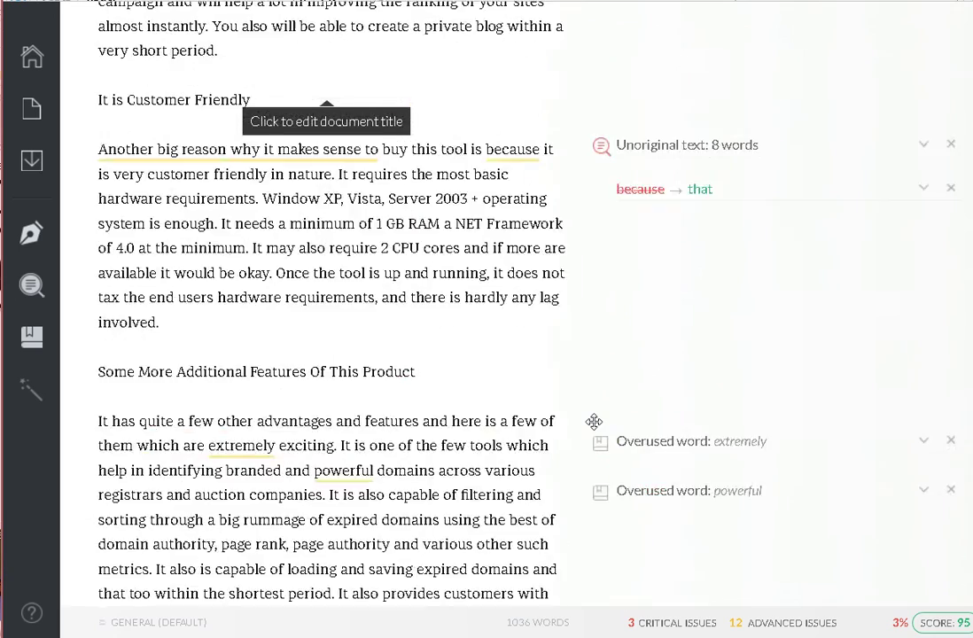
scroll(594, 421, "down", 7)
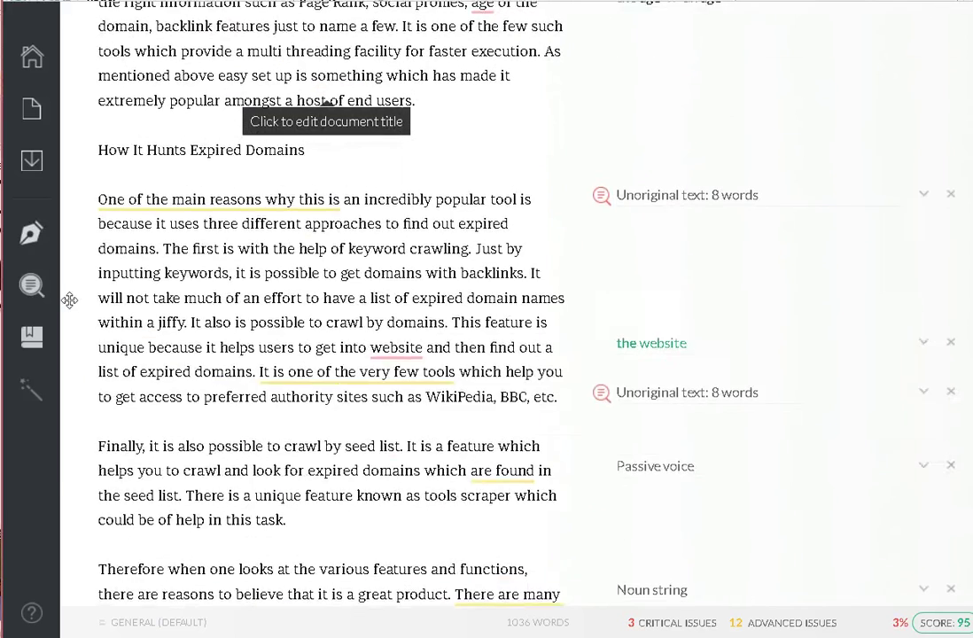
left_click(32, 234)
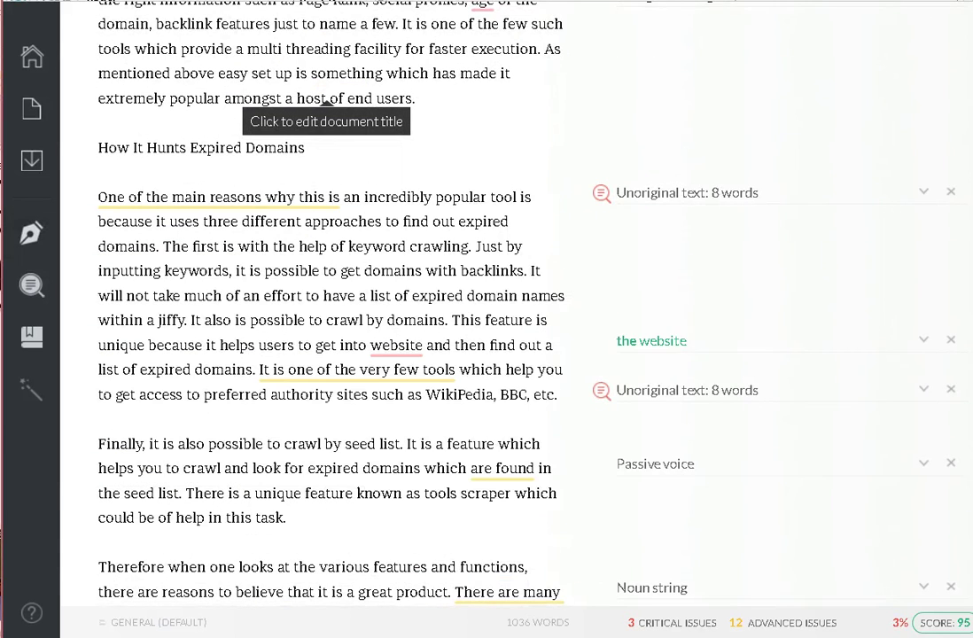
double_click(222, 196)
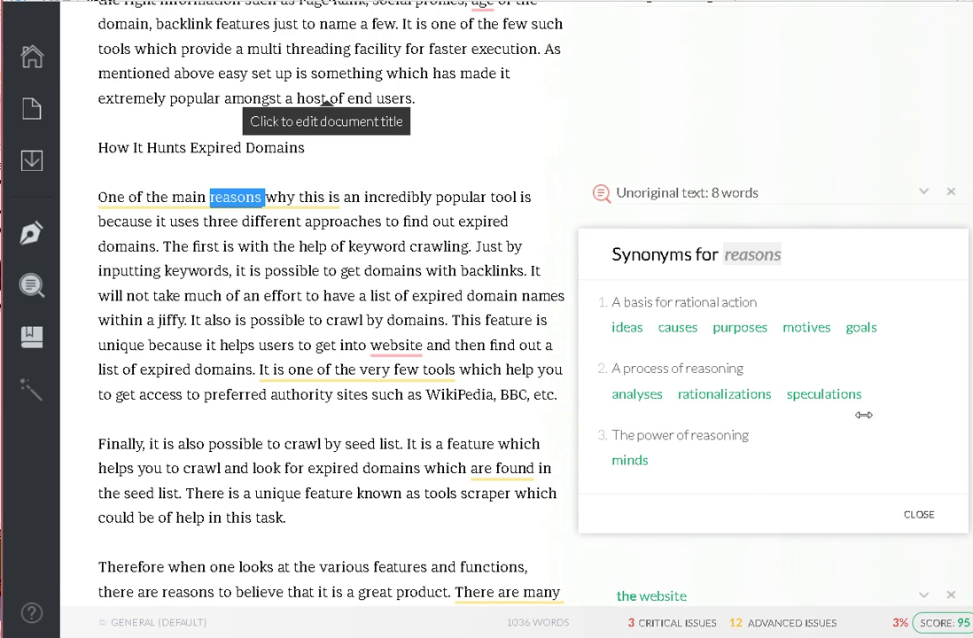
double_click(234, 394)
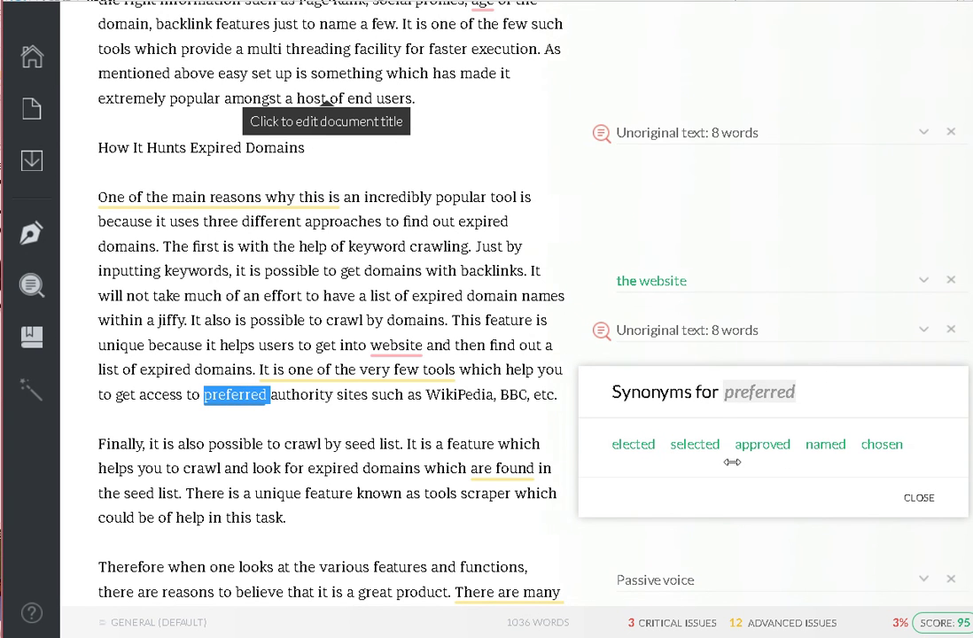
left_click(383, 273)
double_click(386, 273)
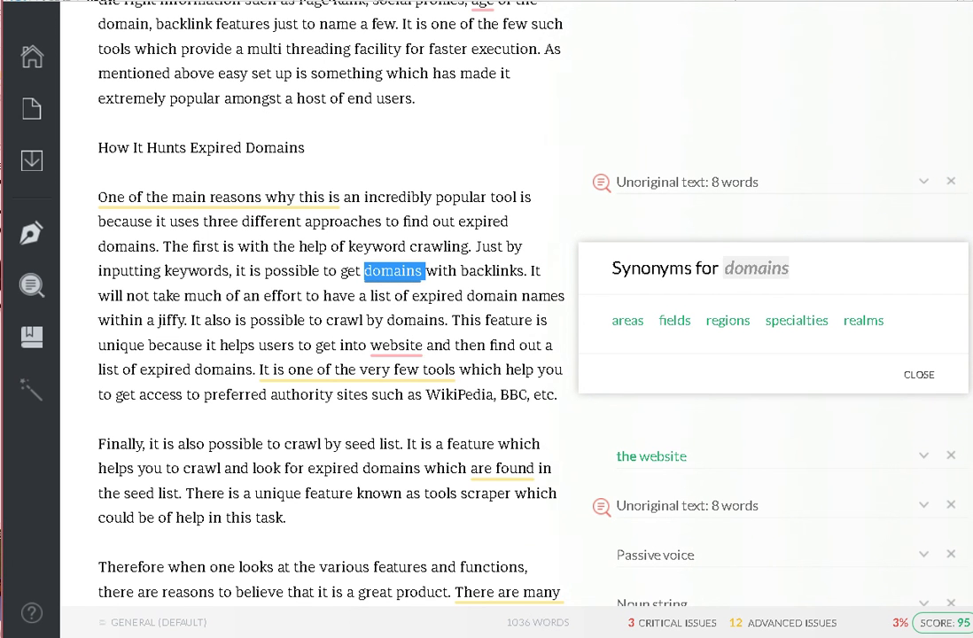
double_click(503, 345)
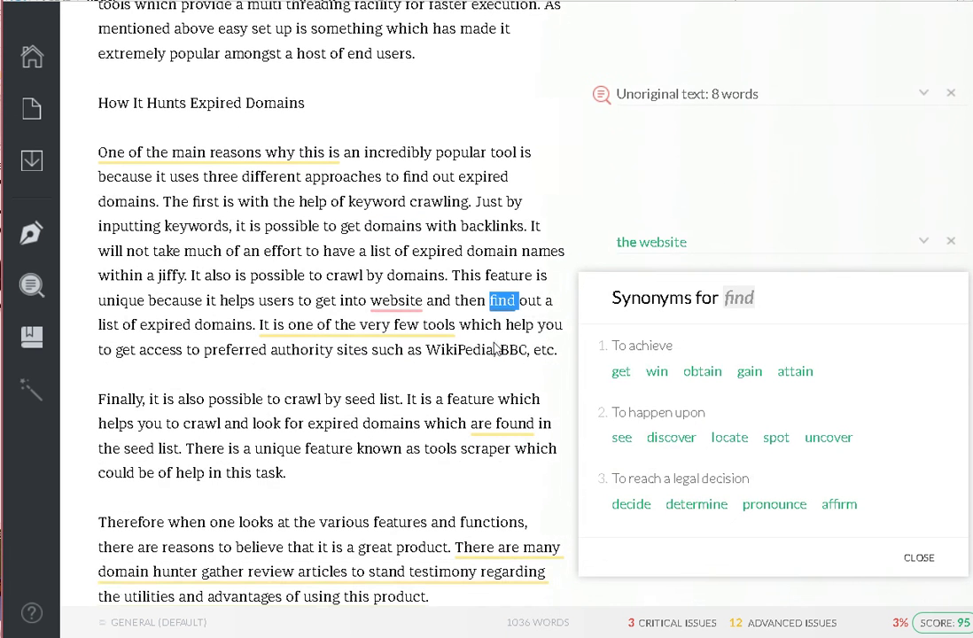
scroll(532, 354, "down", 1)
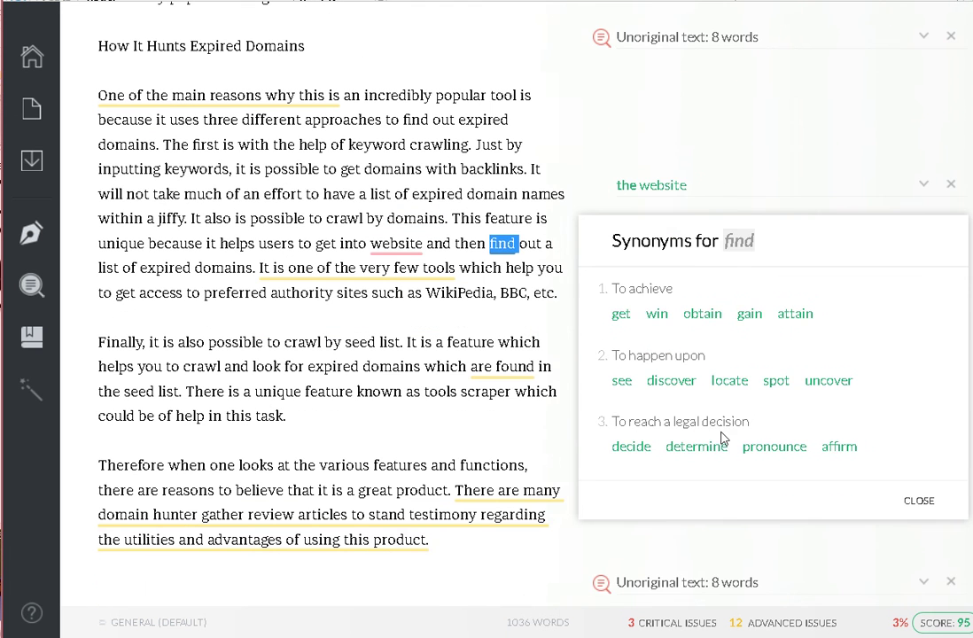
double_click(353, 293)
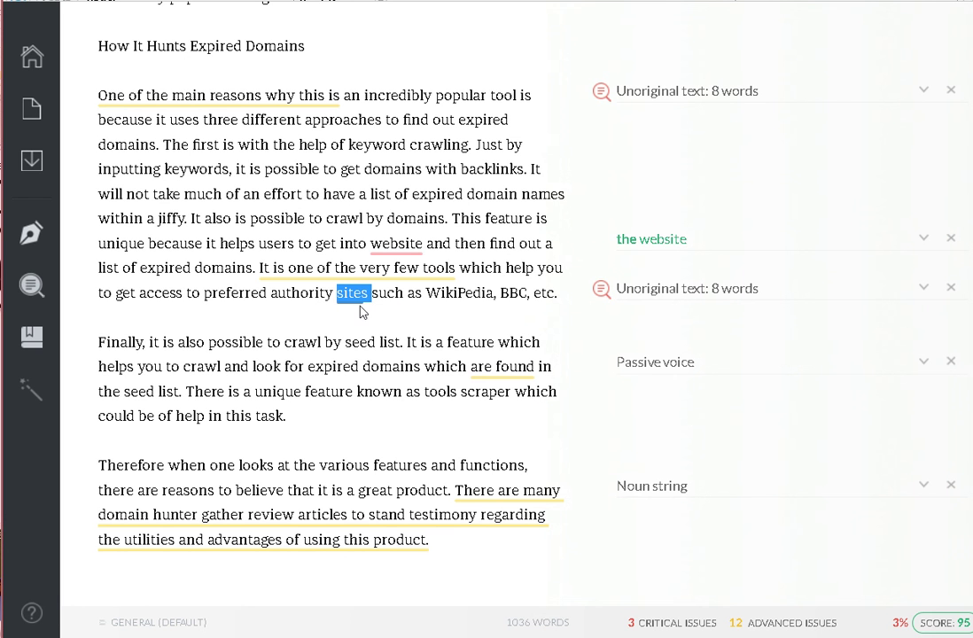
left_click(397, 294)
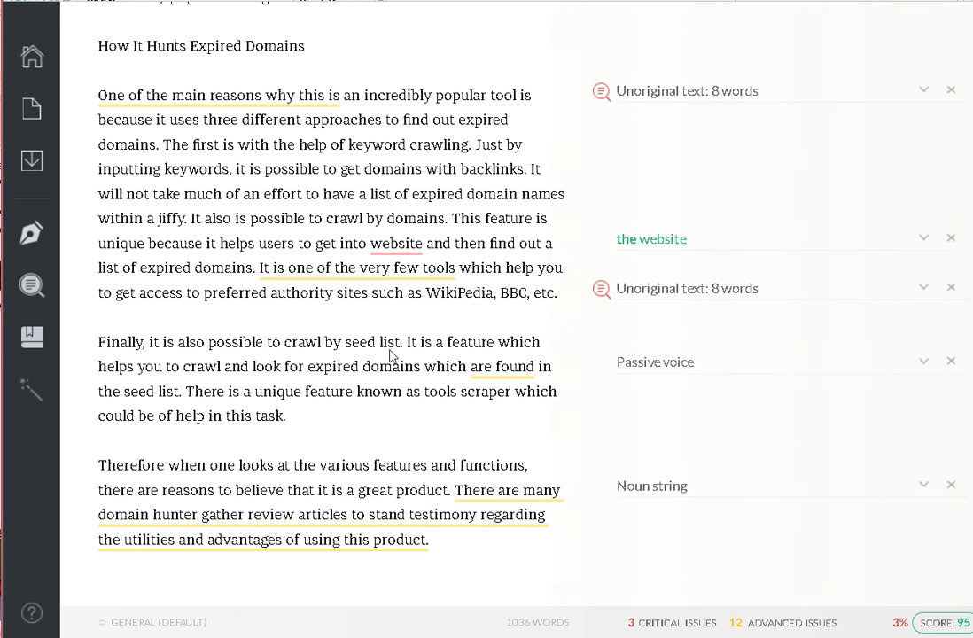
double_click(390, 346)
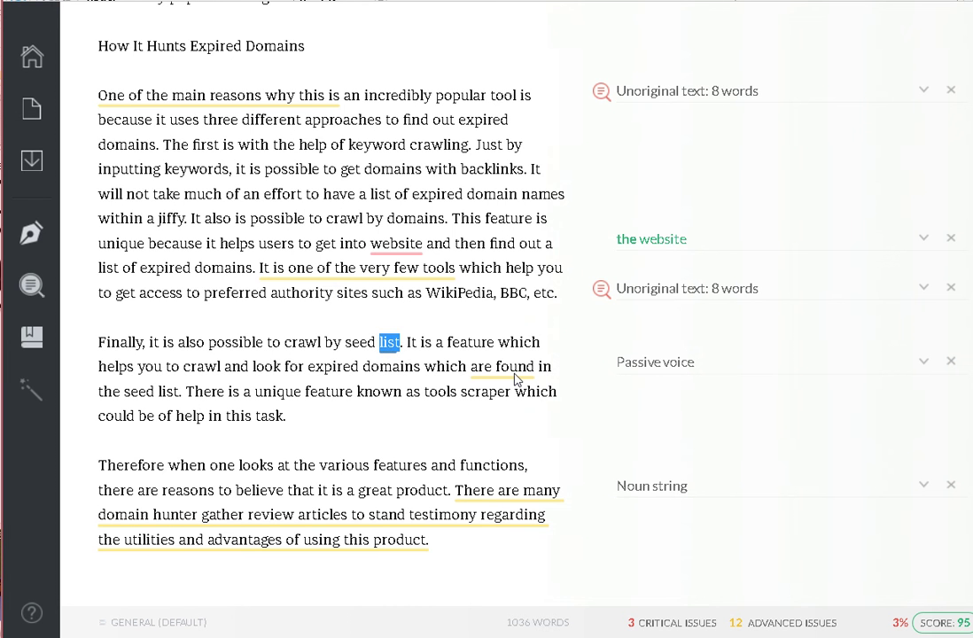
Step: Scroll back to the top of the Grammarly Review 2 article
scroll(516, 378, "up", 6)
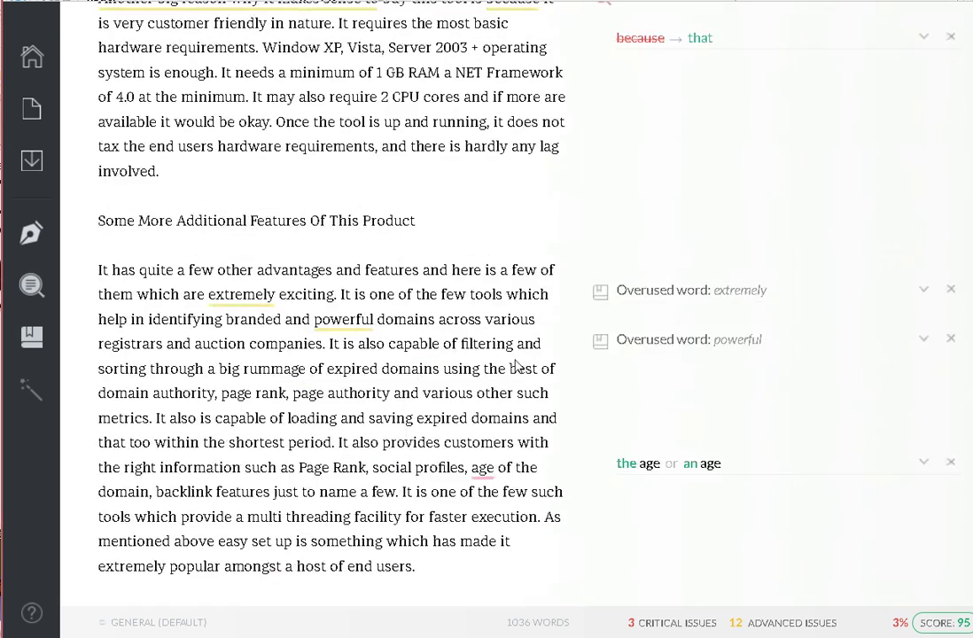
scroll(517, 363, "up", 16)
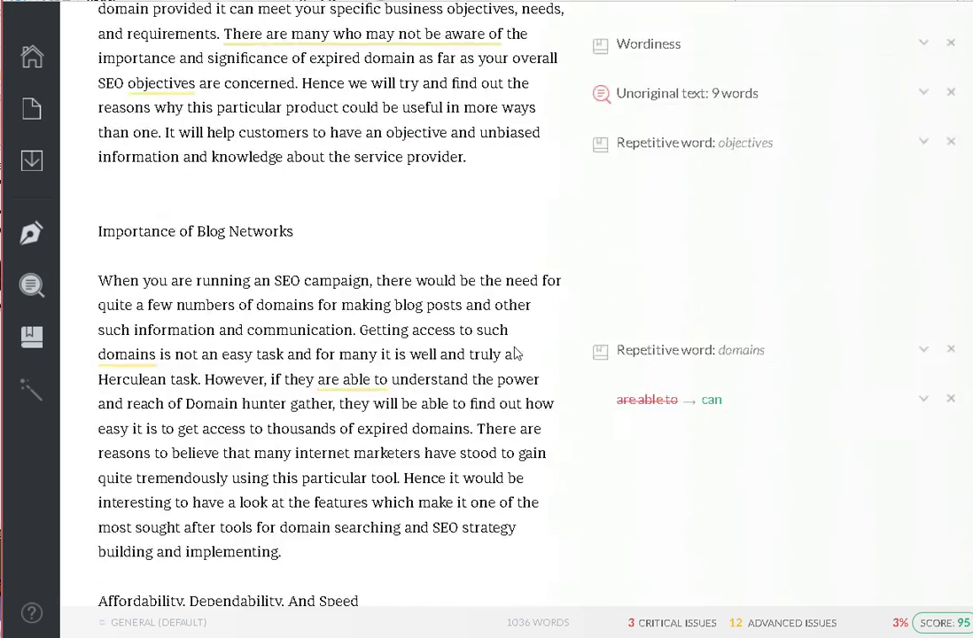
scroll(517, 350, "up", 1)
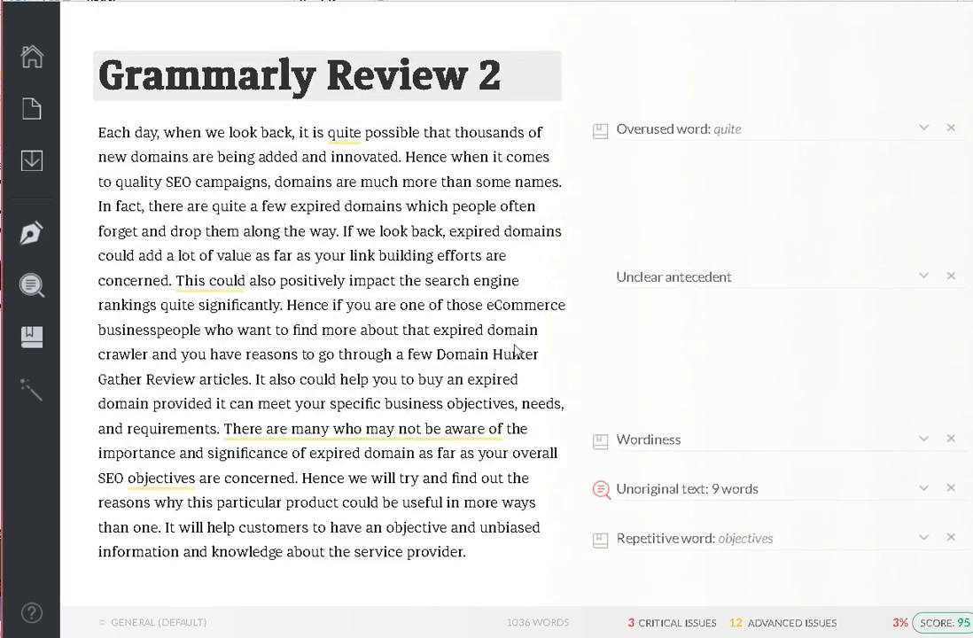